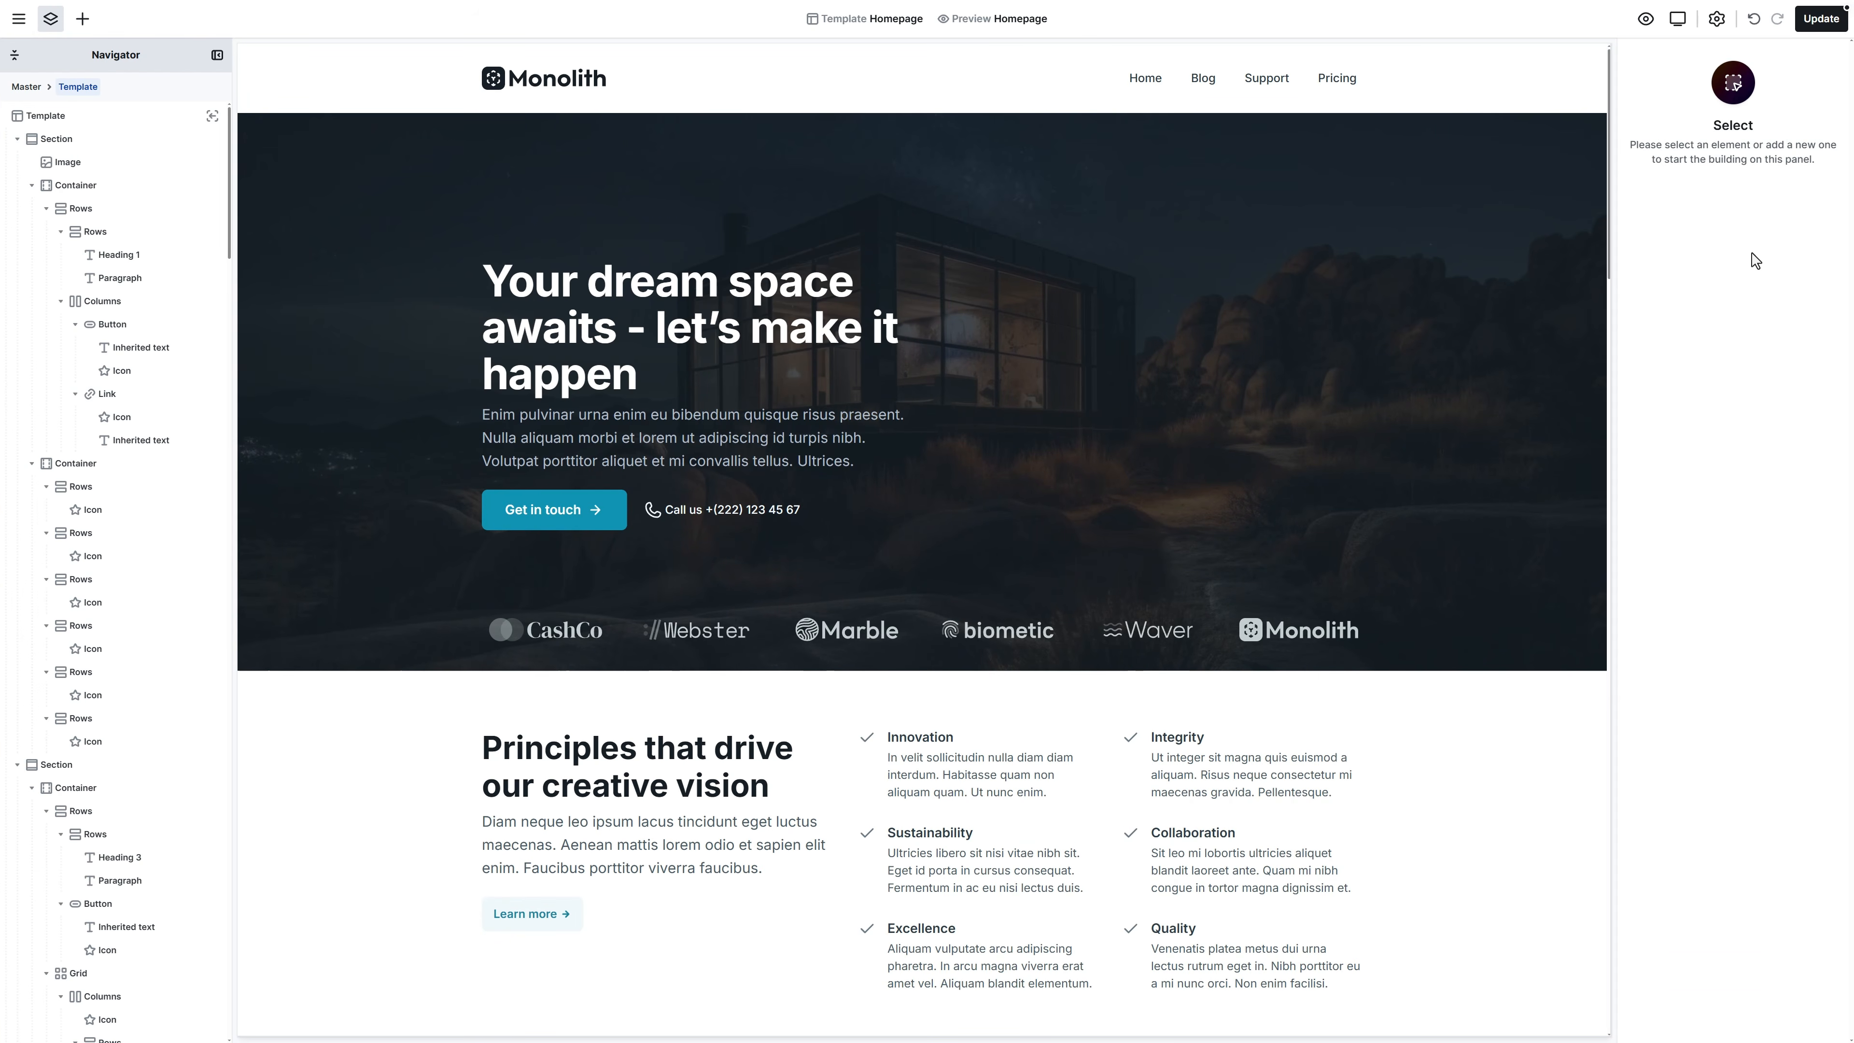
Add a Dropdown element to the navbar's horizontal list, directly after the Home item
click(1035, 109)
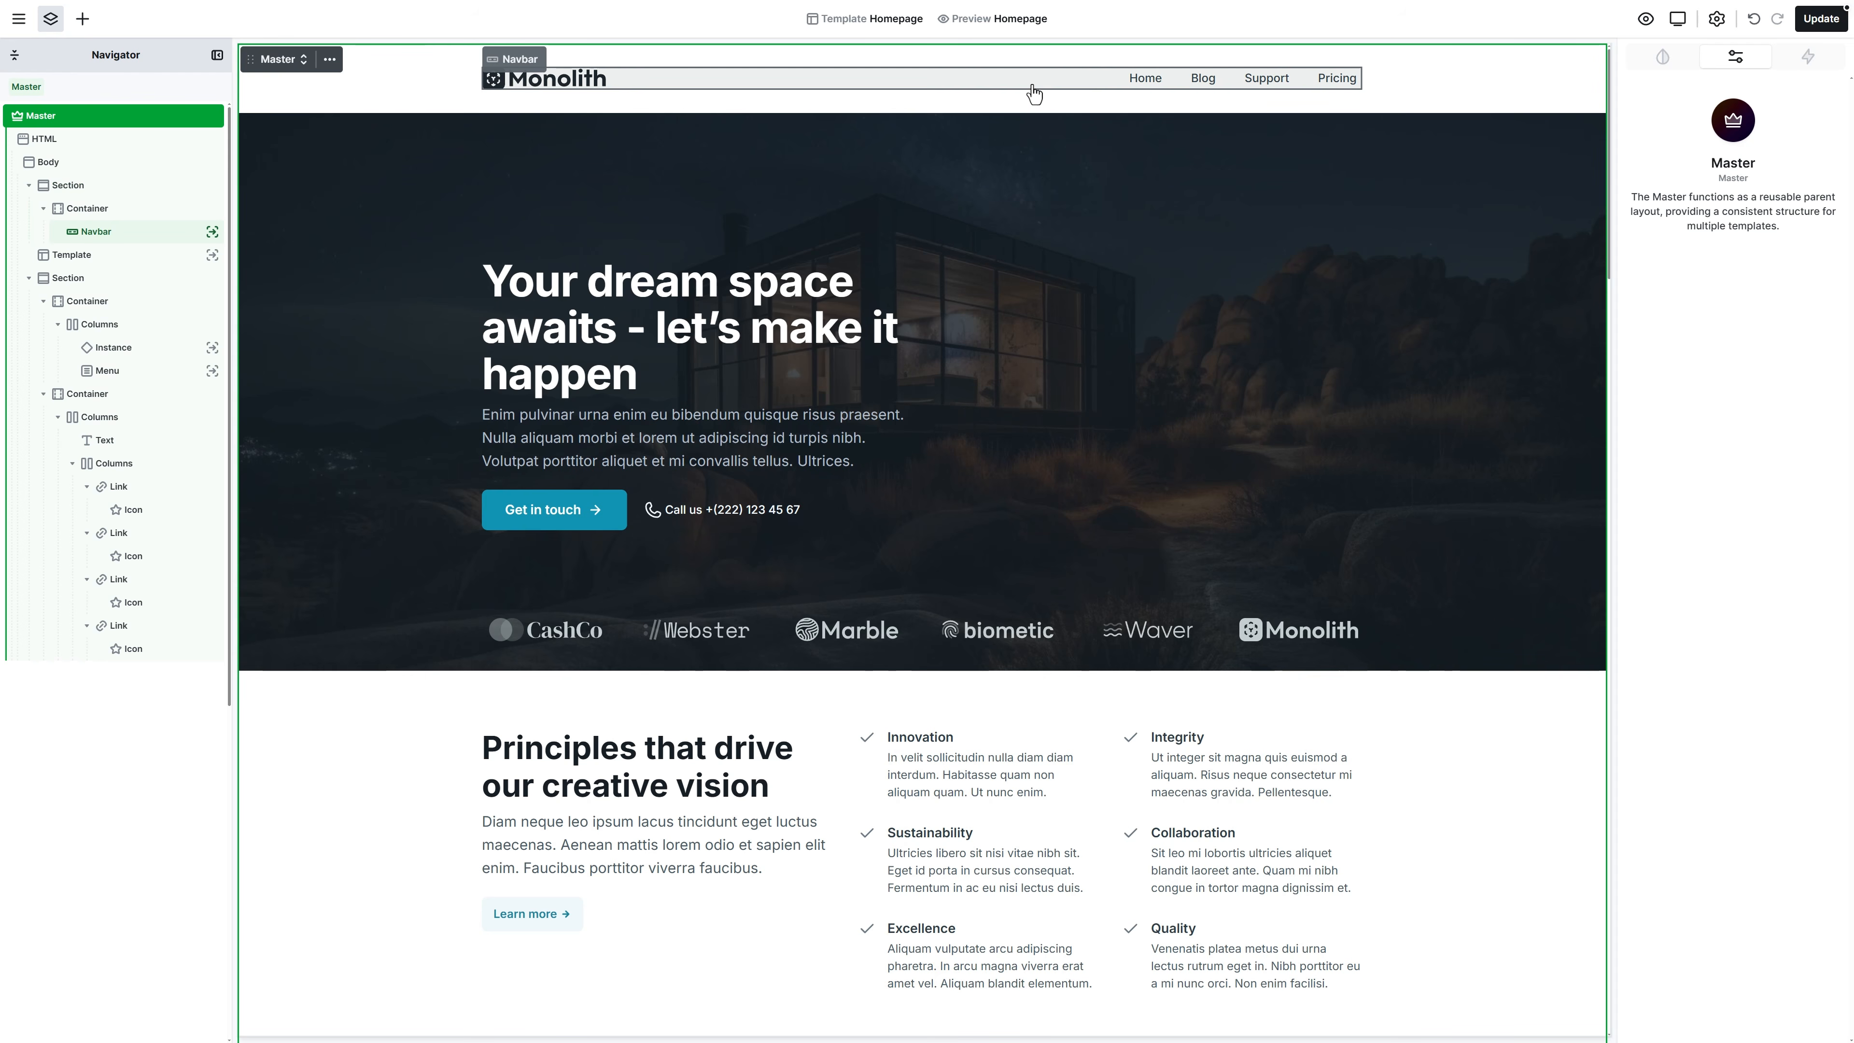
double_click(1032, 91)
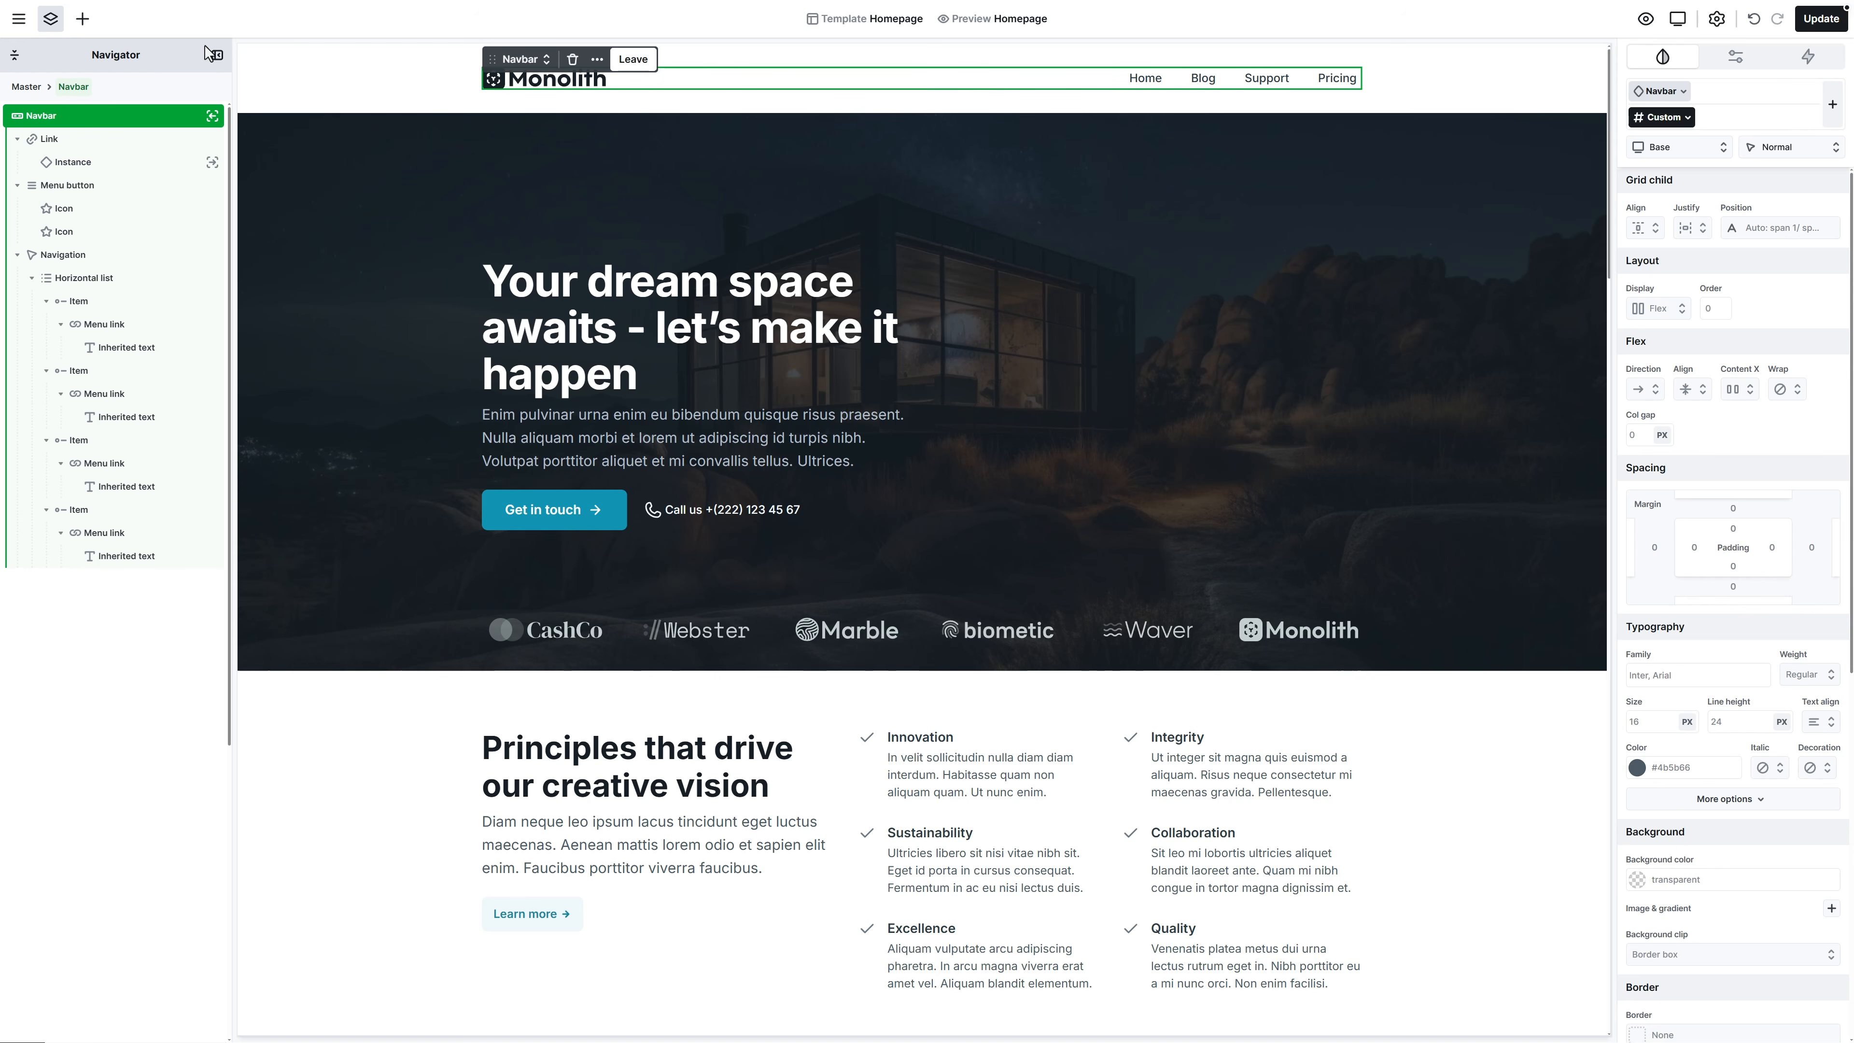
click(82, 20)
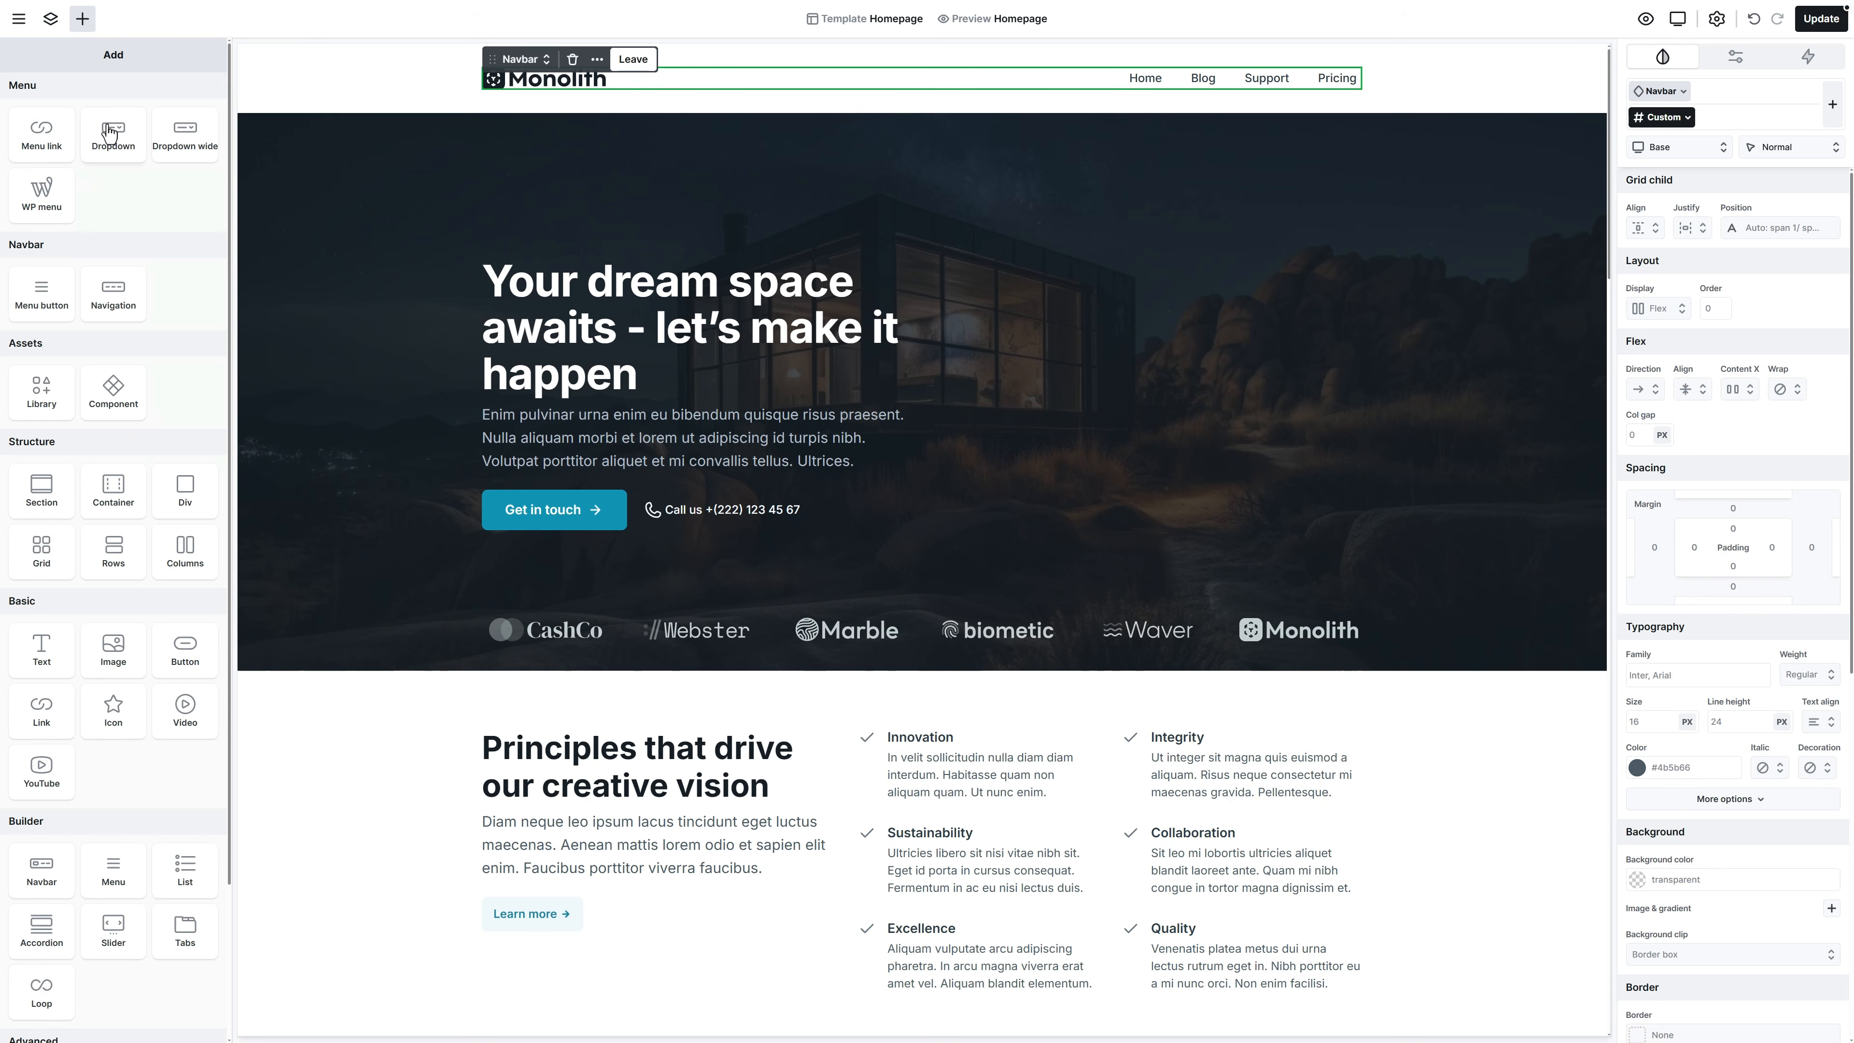
drag(108, 131, 45, 366)
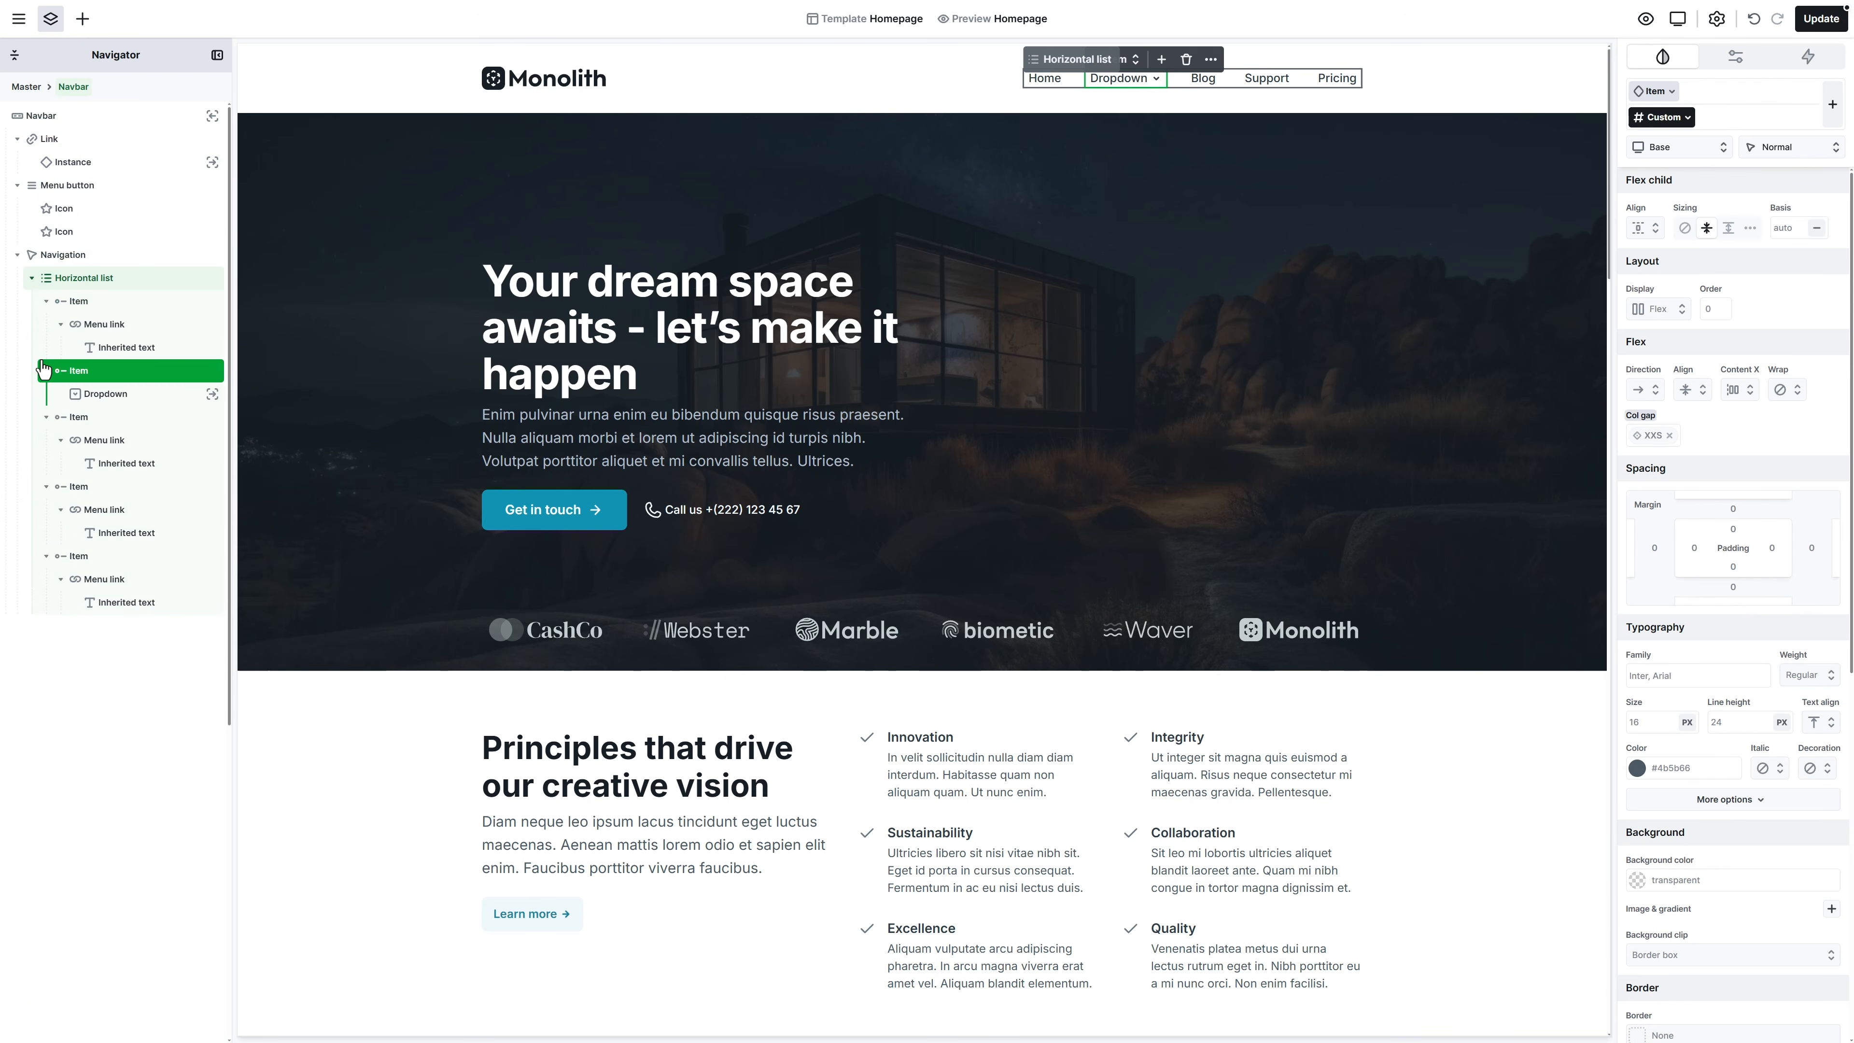
Open the new dropdown for editing and change its toggle text to "Features"
click(212, 395)
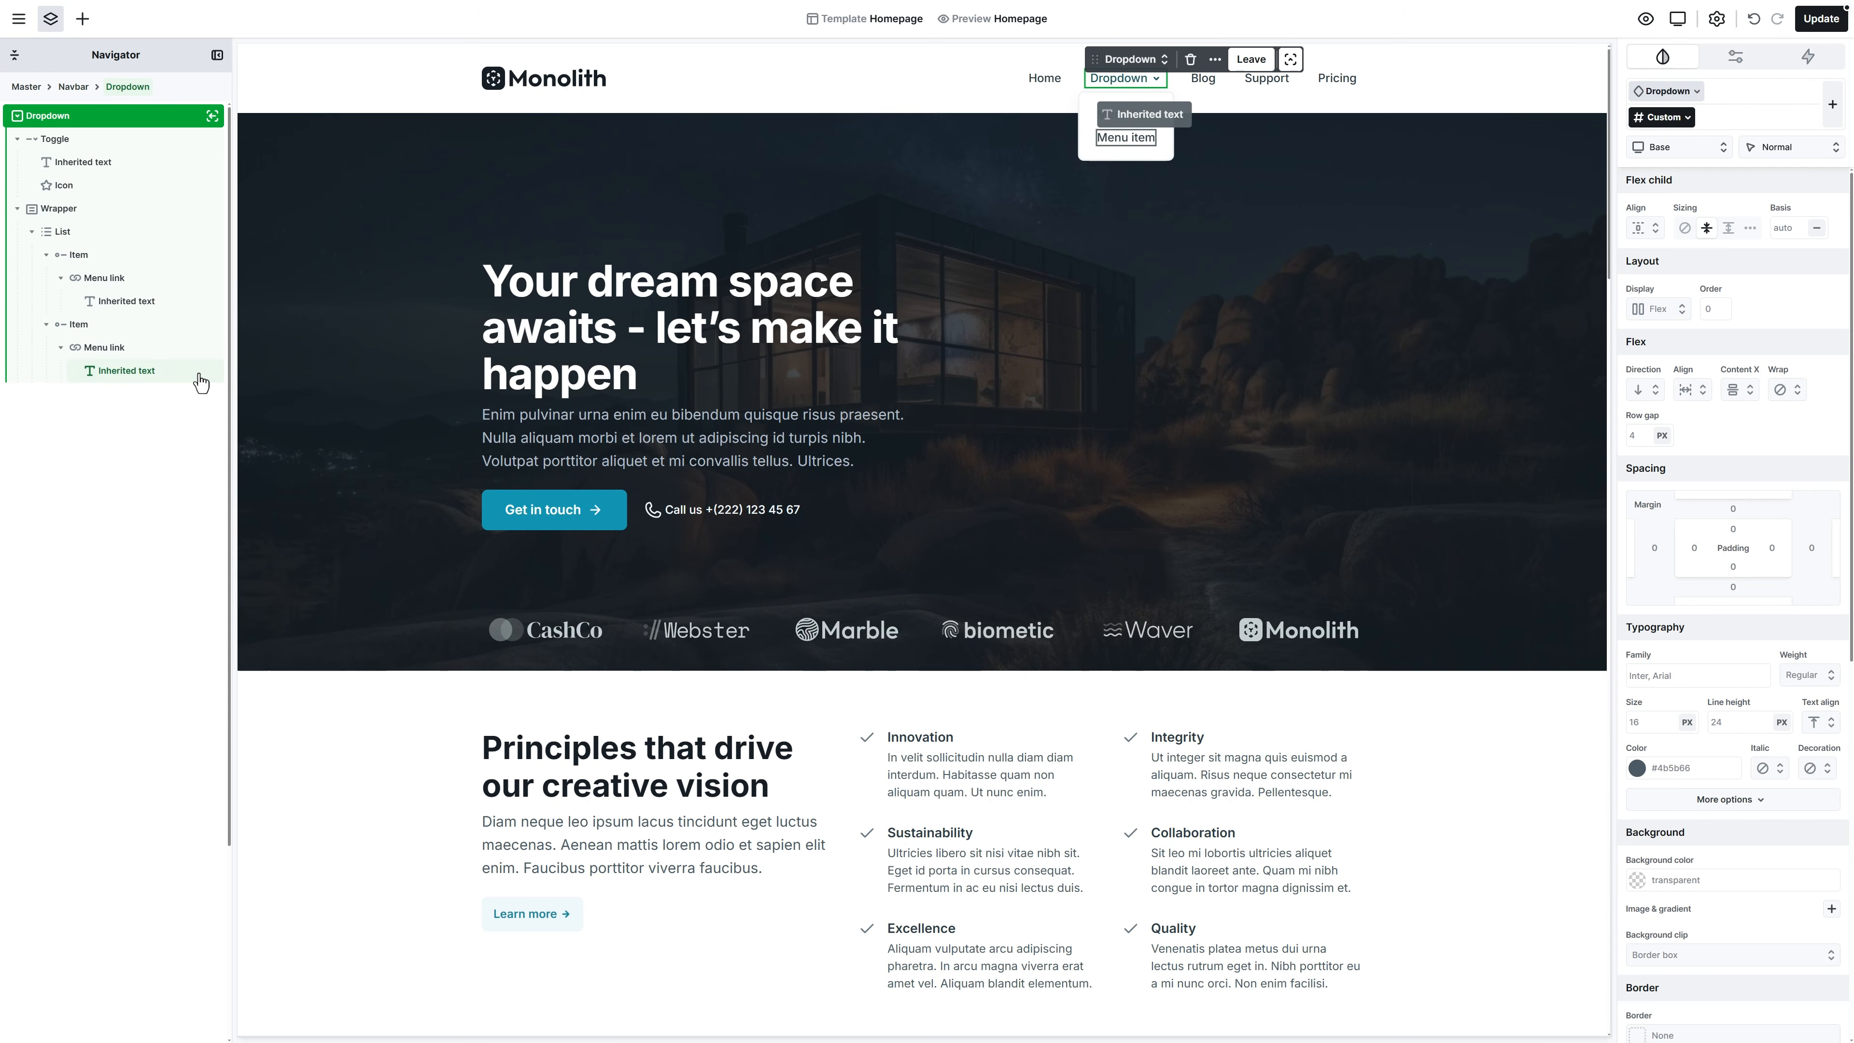
click(153, 170)
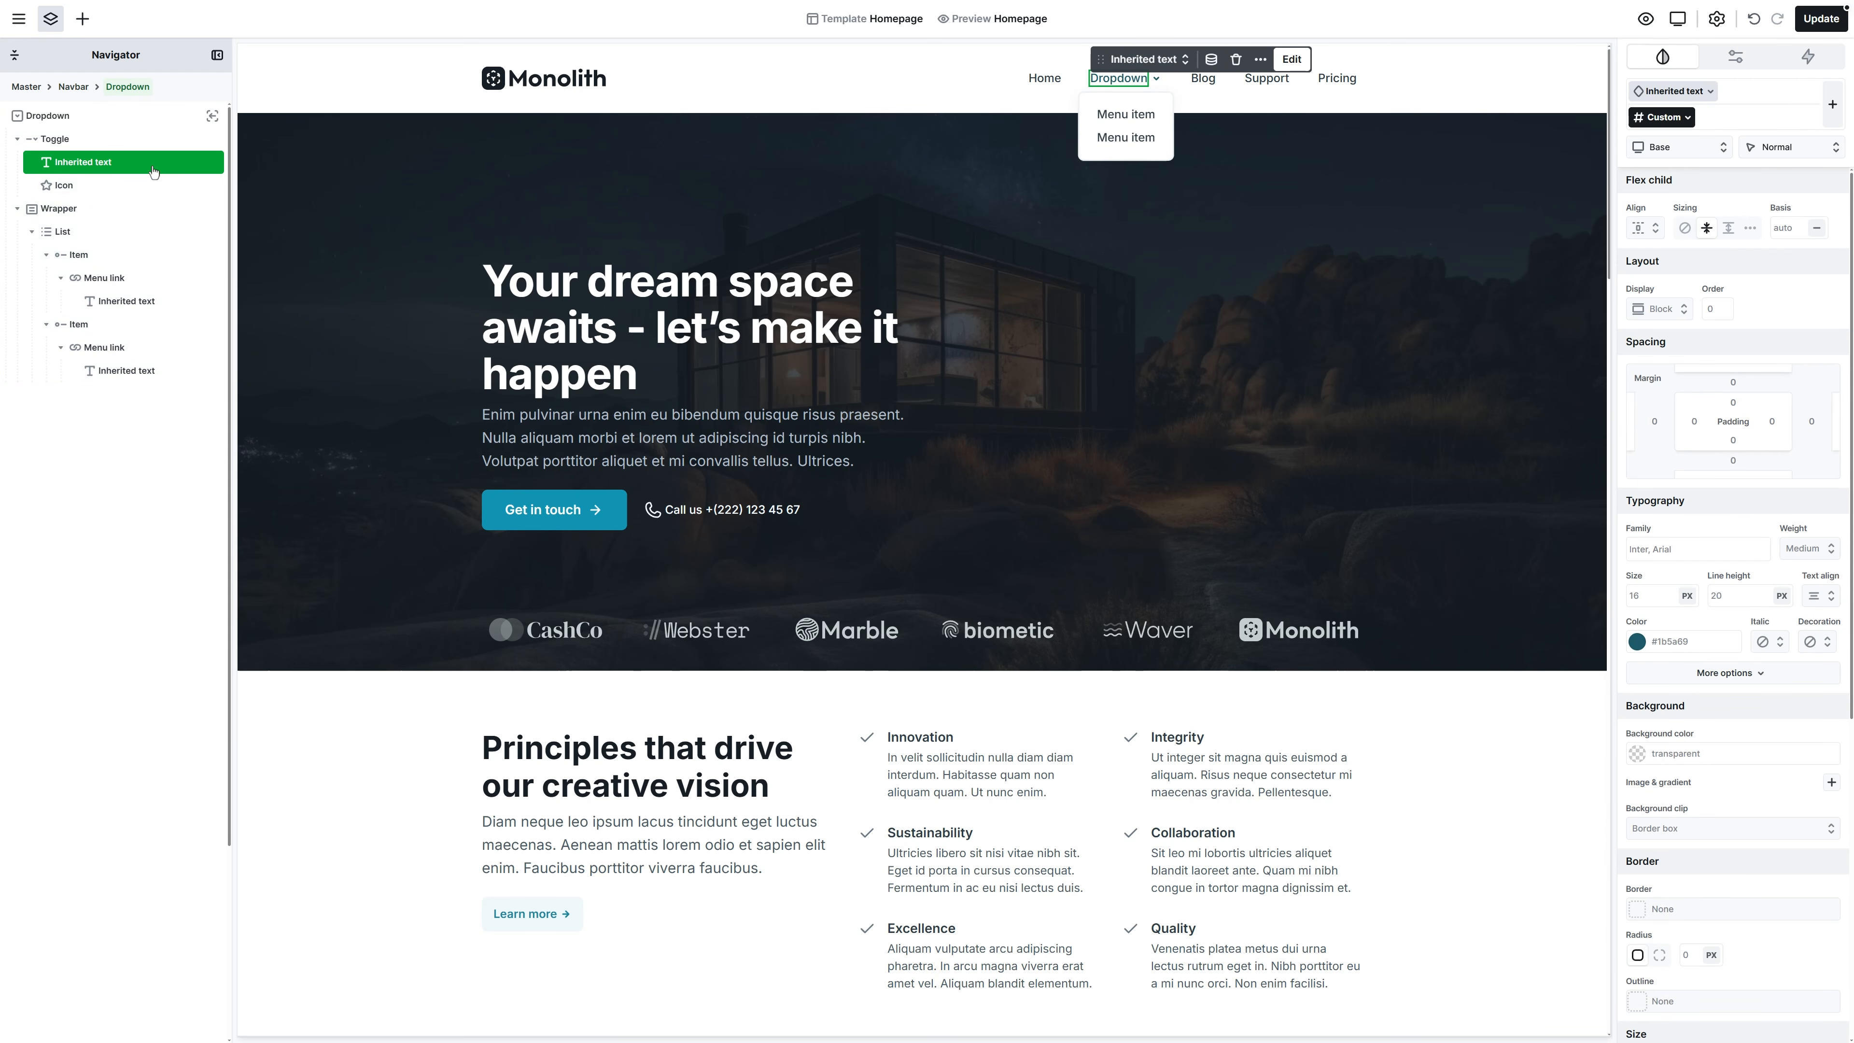
double_click(153, 169)
text(Features)
key(Escape)
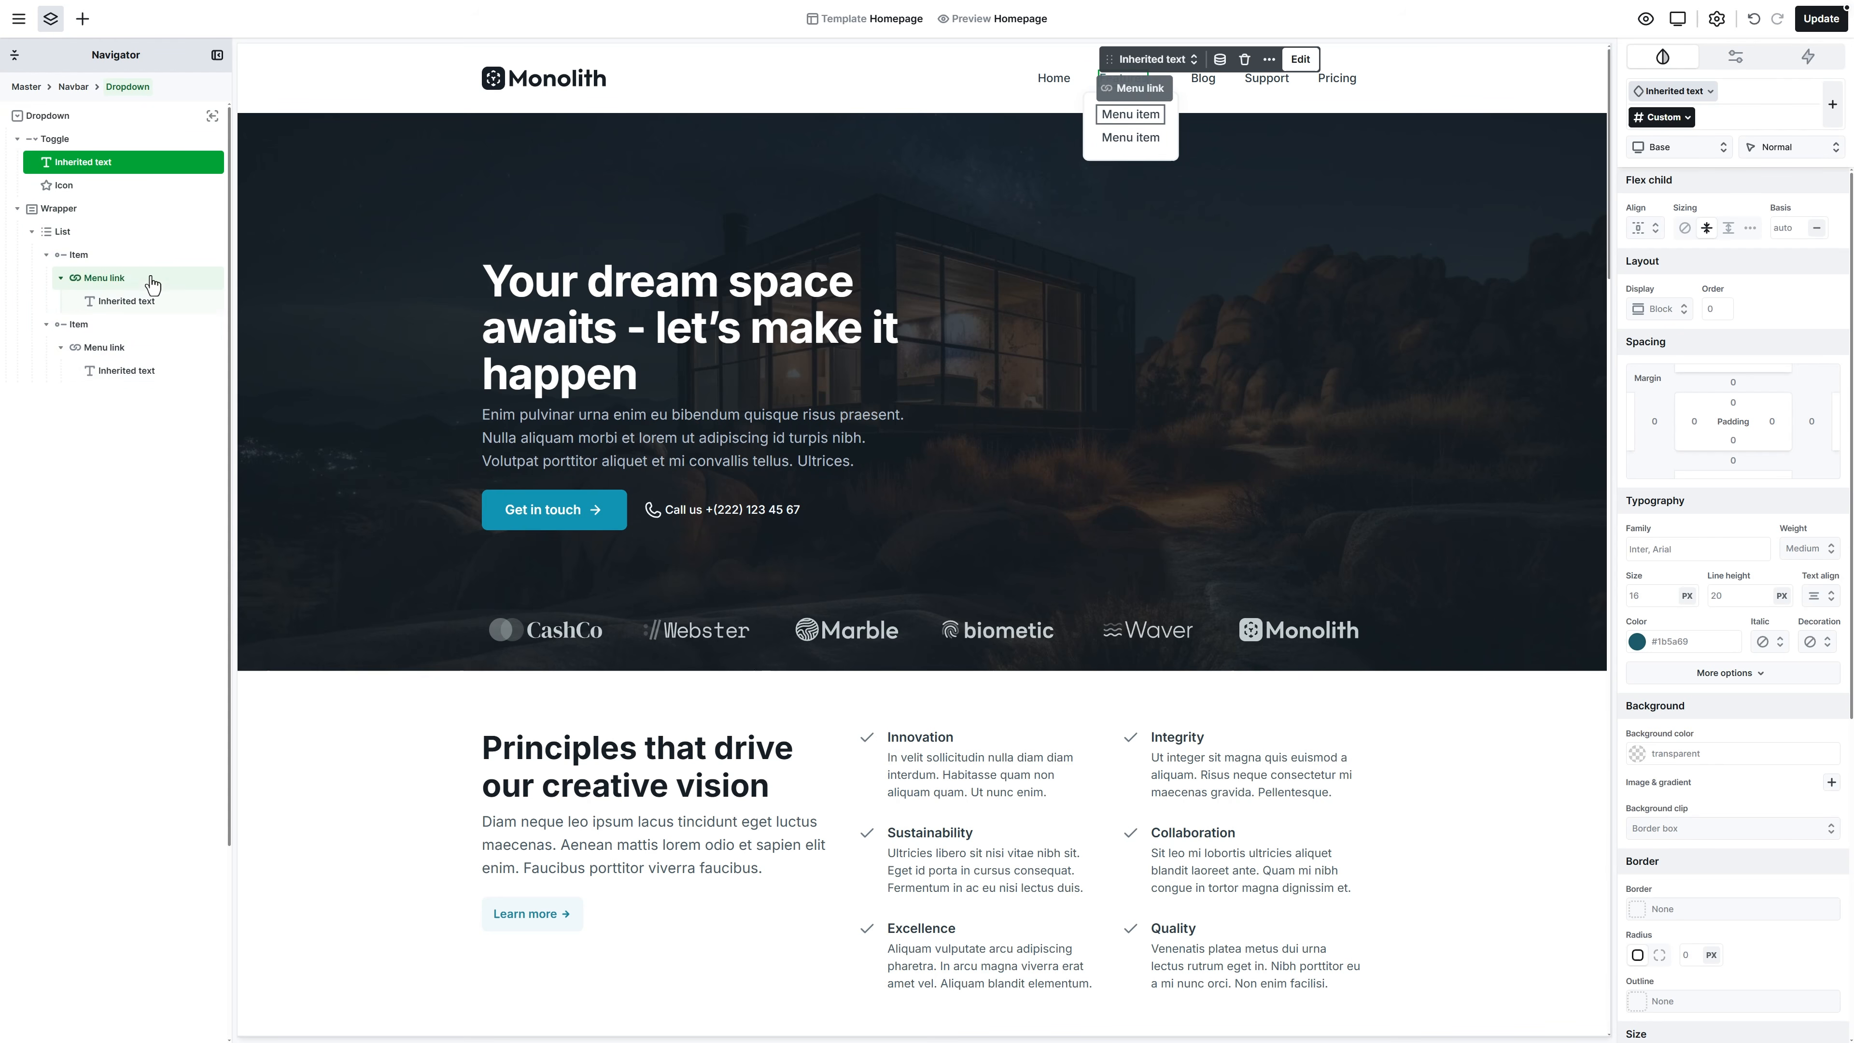
Delete the dropdown's second menu item and change the remaining menu link's text to "Chat"
right_click(150, 324)
click(191, 505)
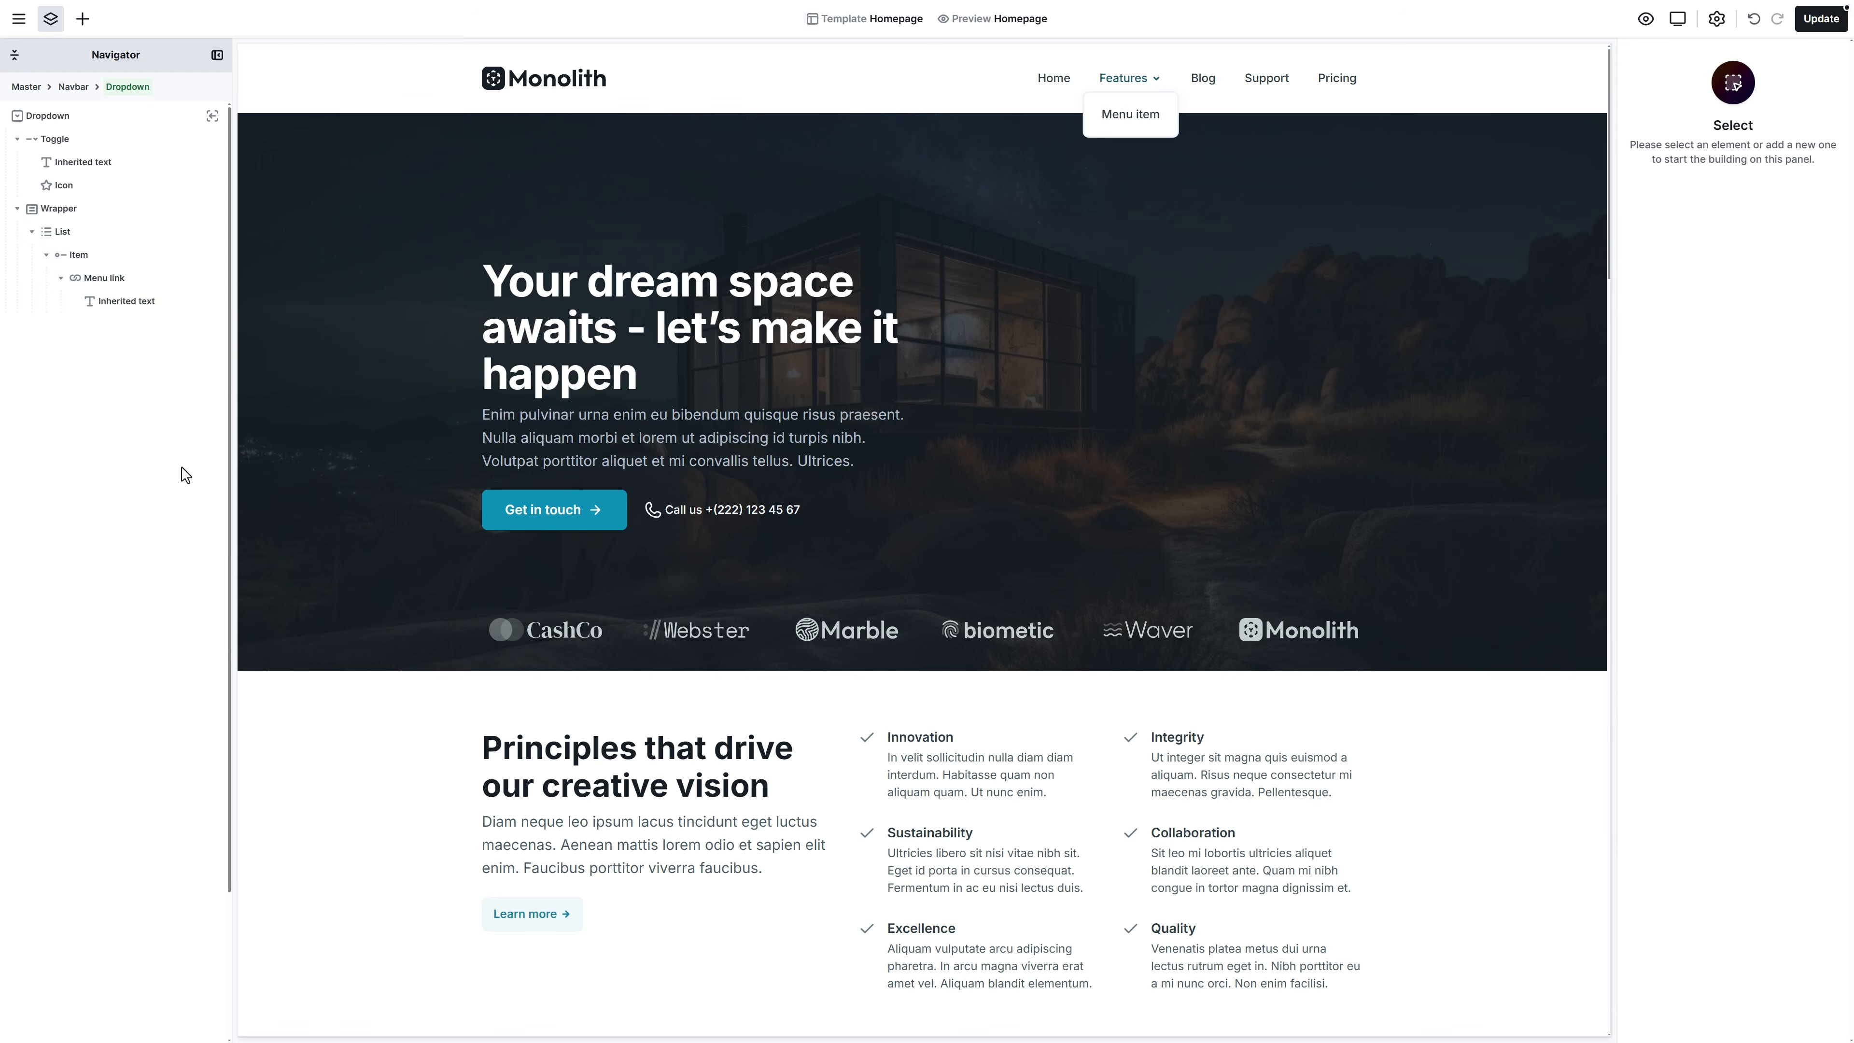
click(140, 303)
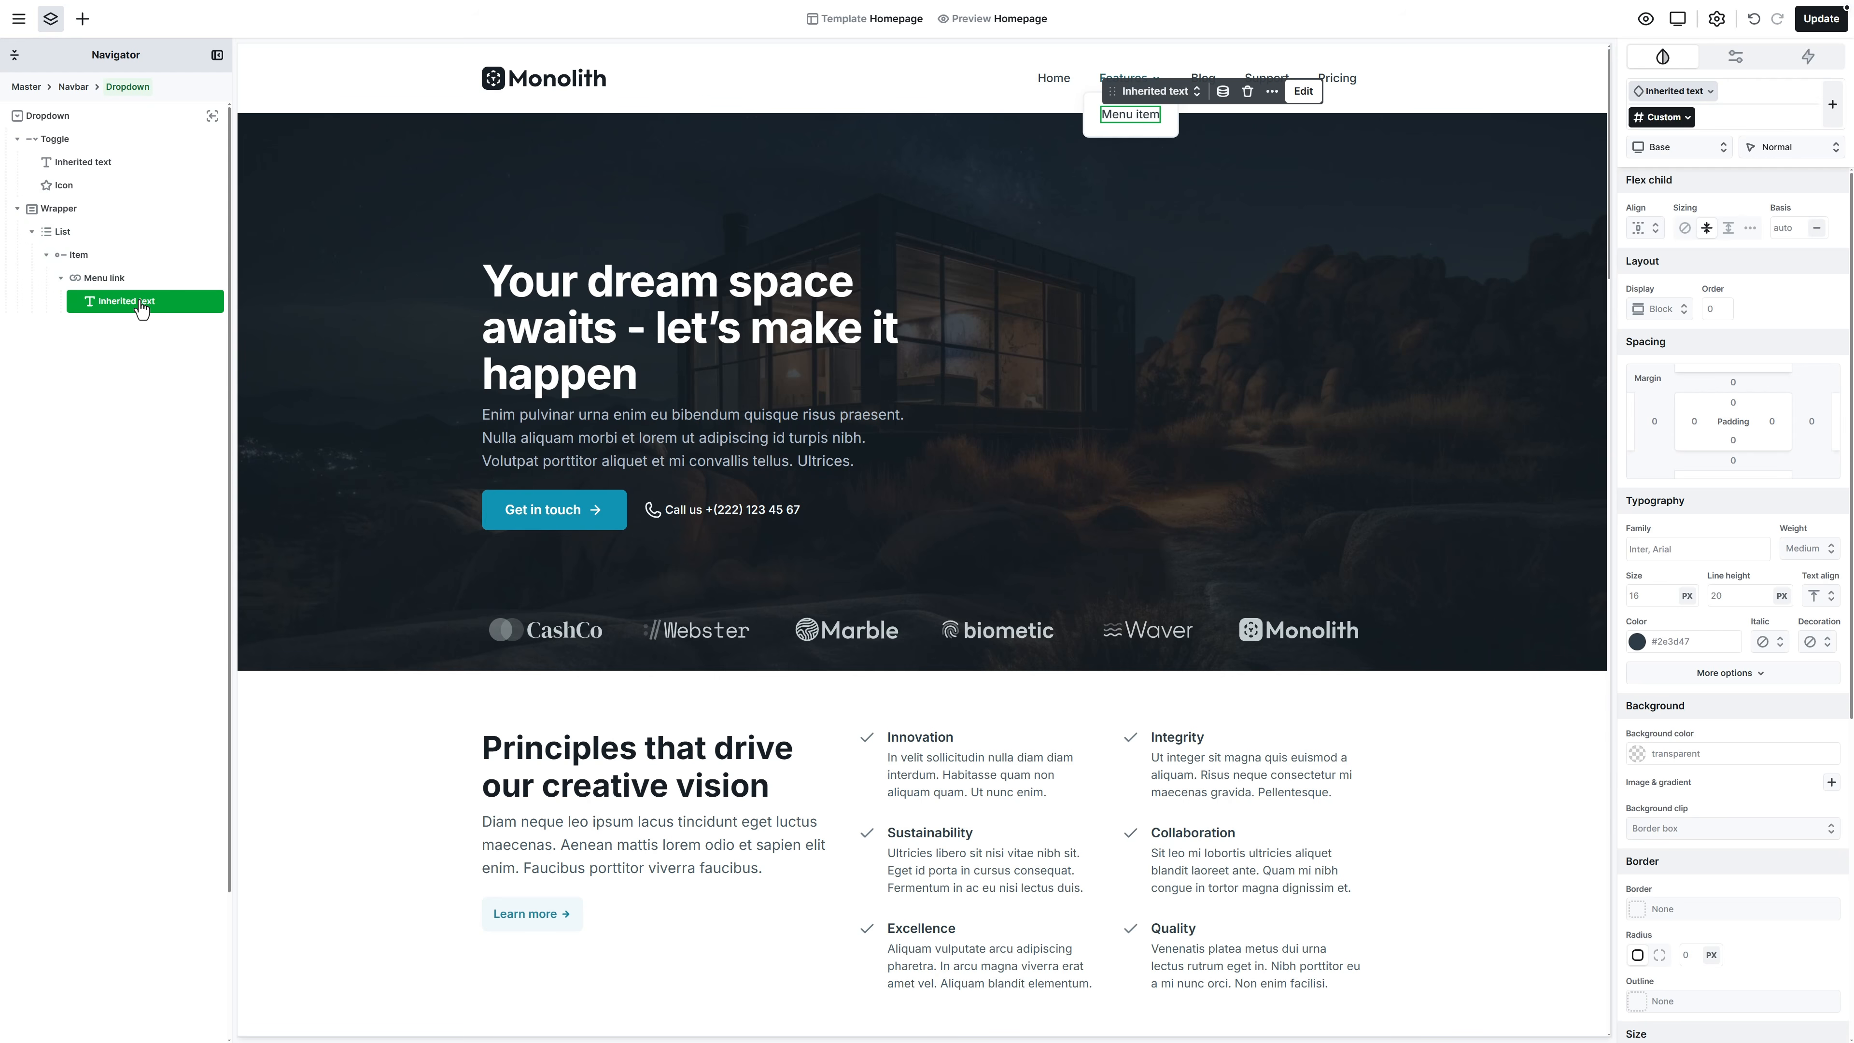
key(Return)
text(Chat)
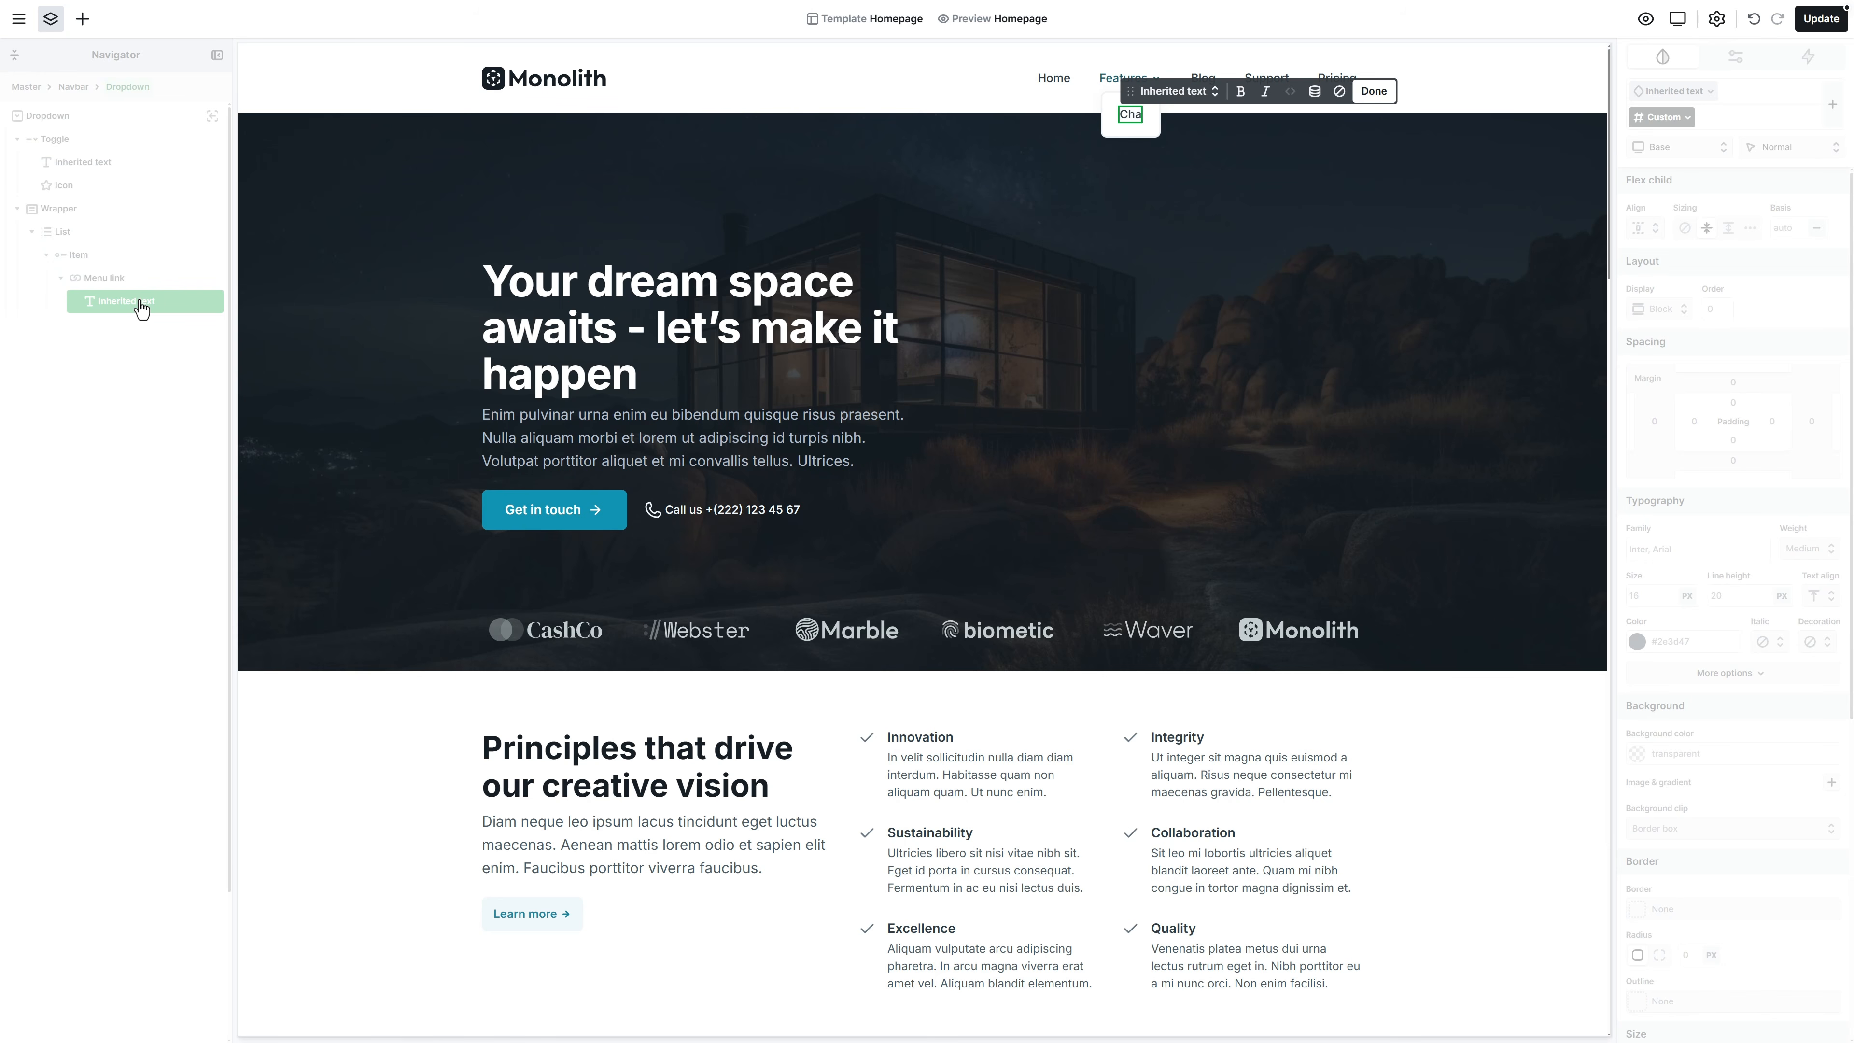
key(Escape)
Duplicate the Chat text and change the copy to "Aenean iaculis arcu nisi, sit amet placerat felis semper quis. Suspendisse posuere."
right_click(141, 308)
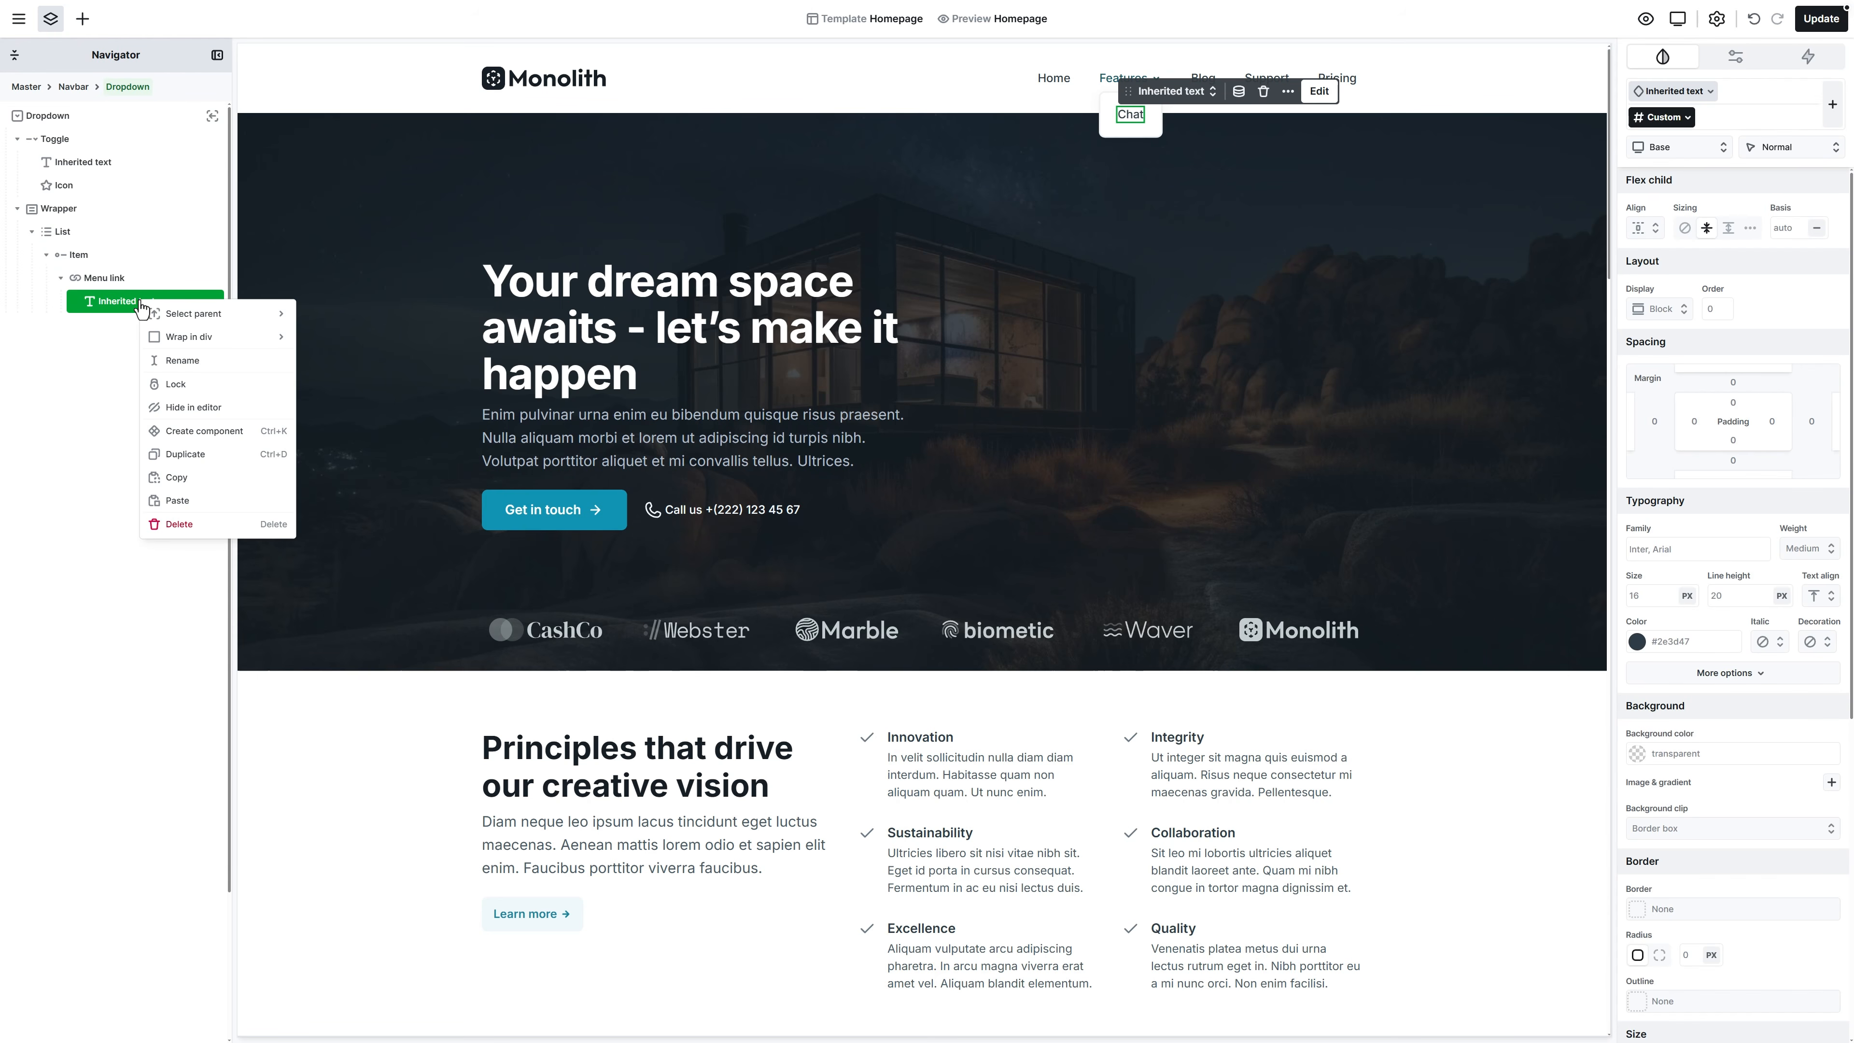
click(180, 453)
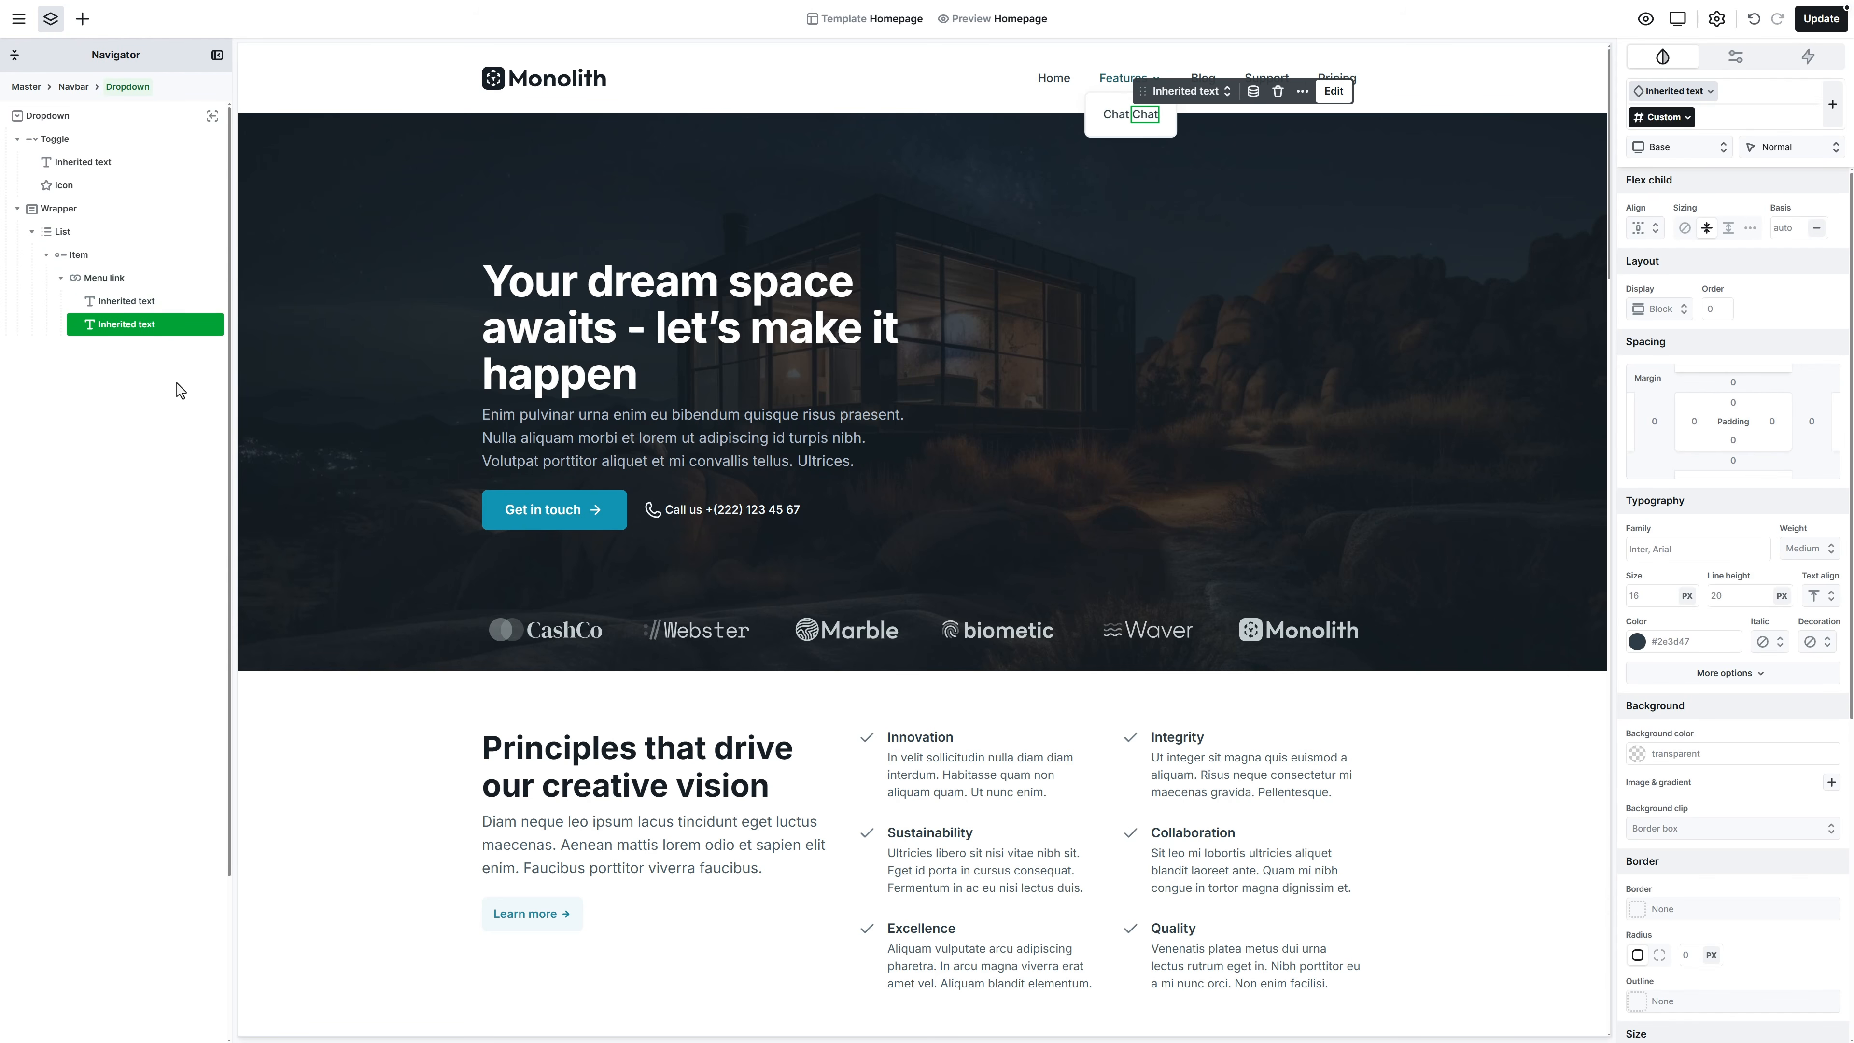
double_click(173, 335)
key(ctrl+a)
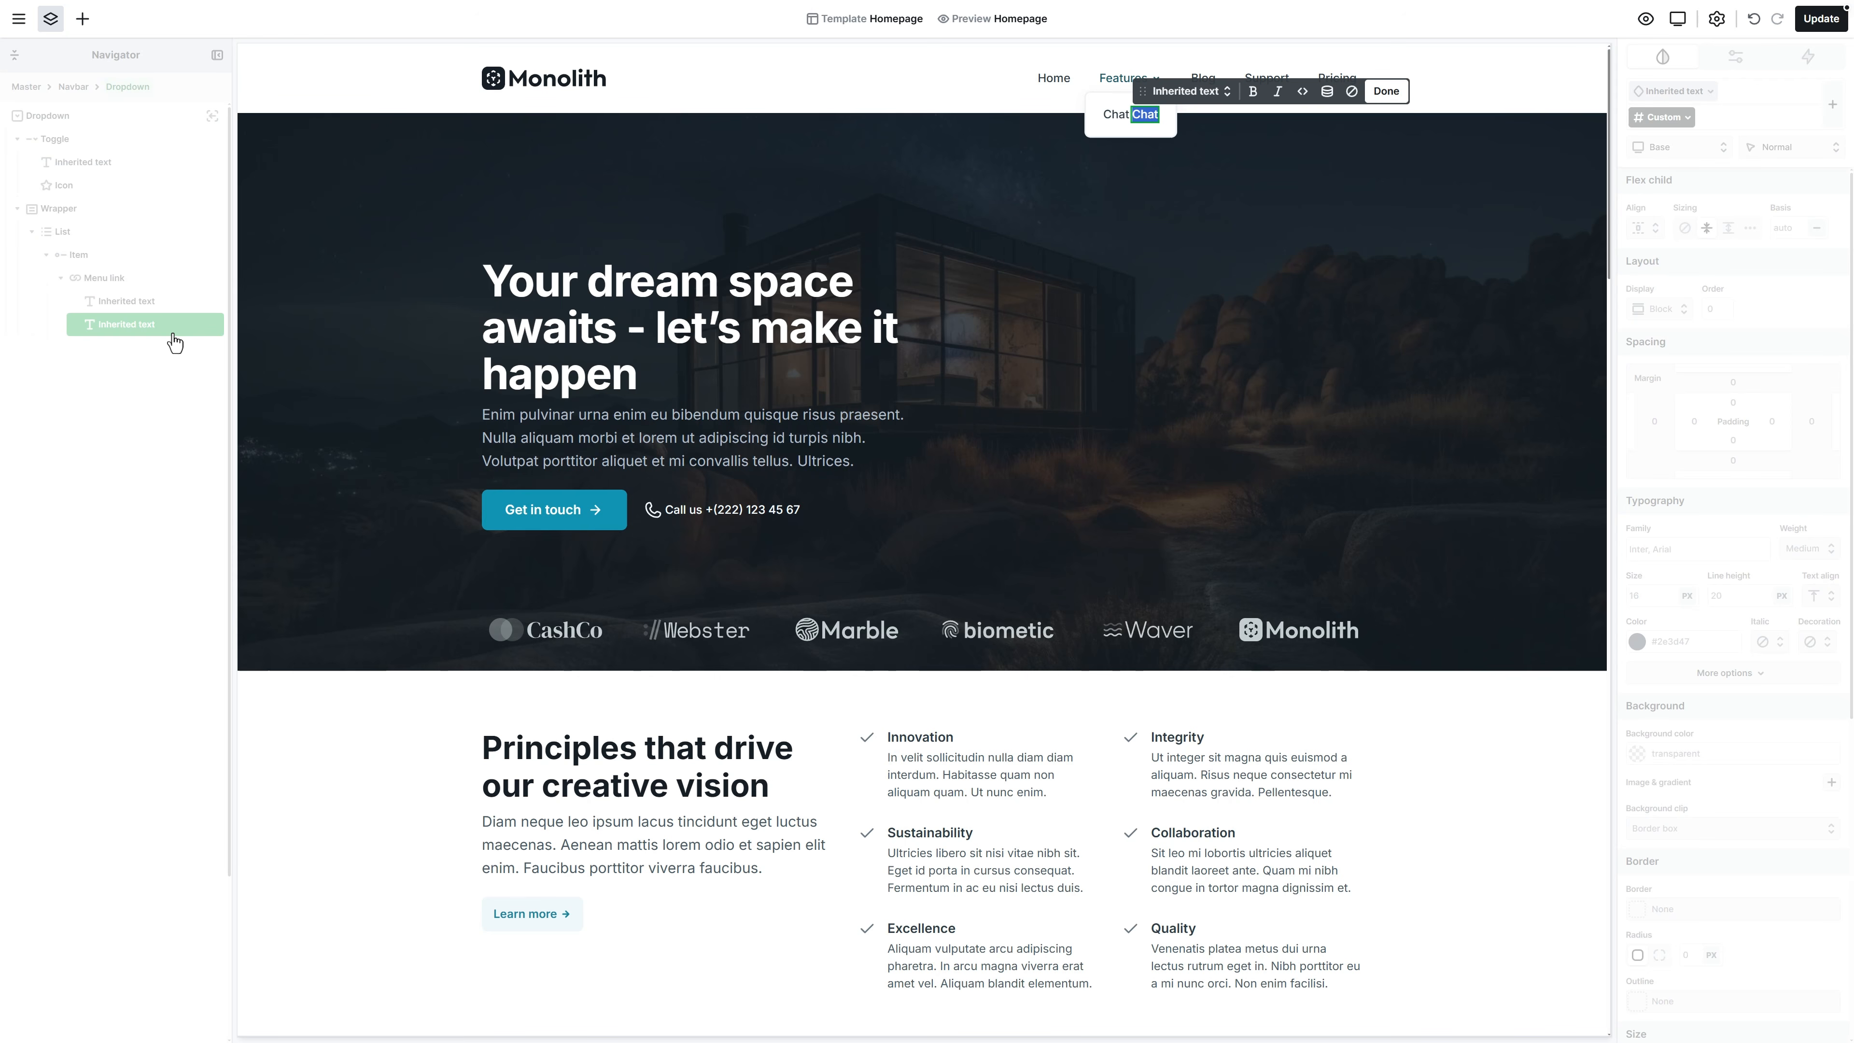
text(Aenean iaculis arcu nisi, sit amet placerat felis semper quis. Suspendisse posuere.)
key(Escape)
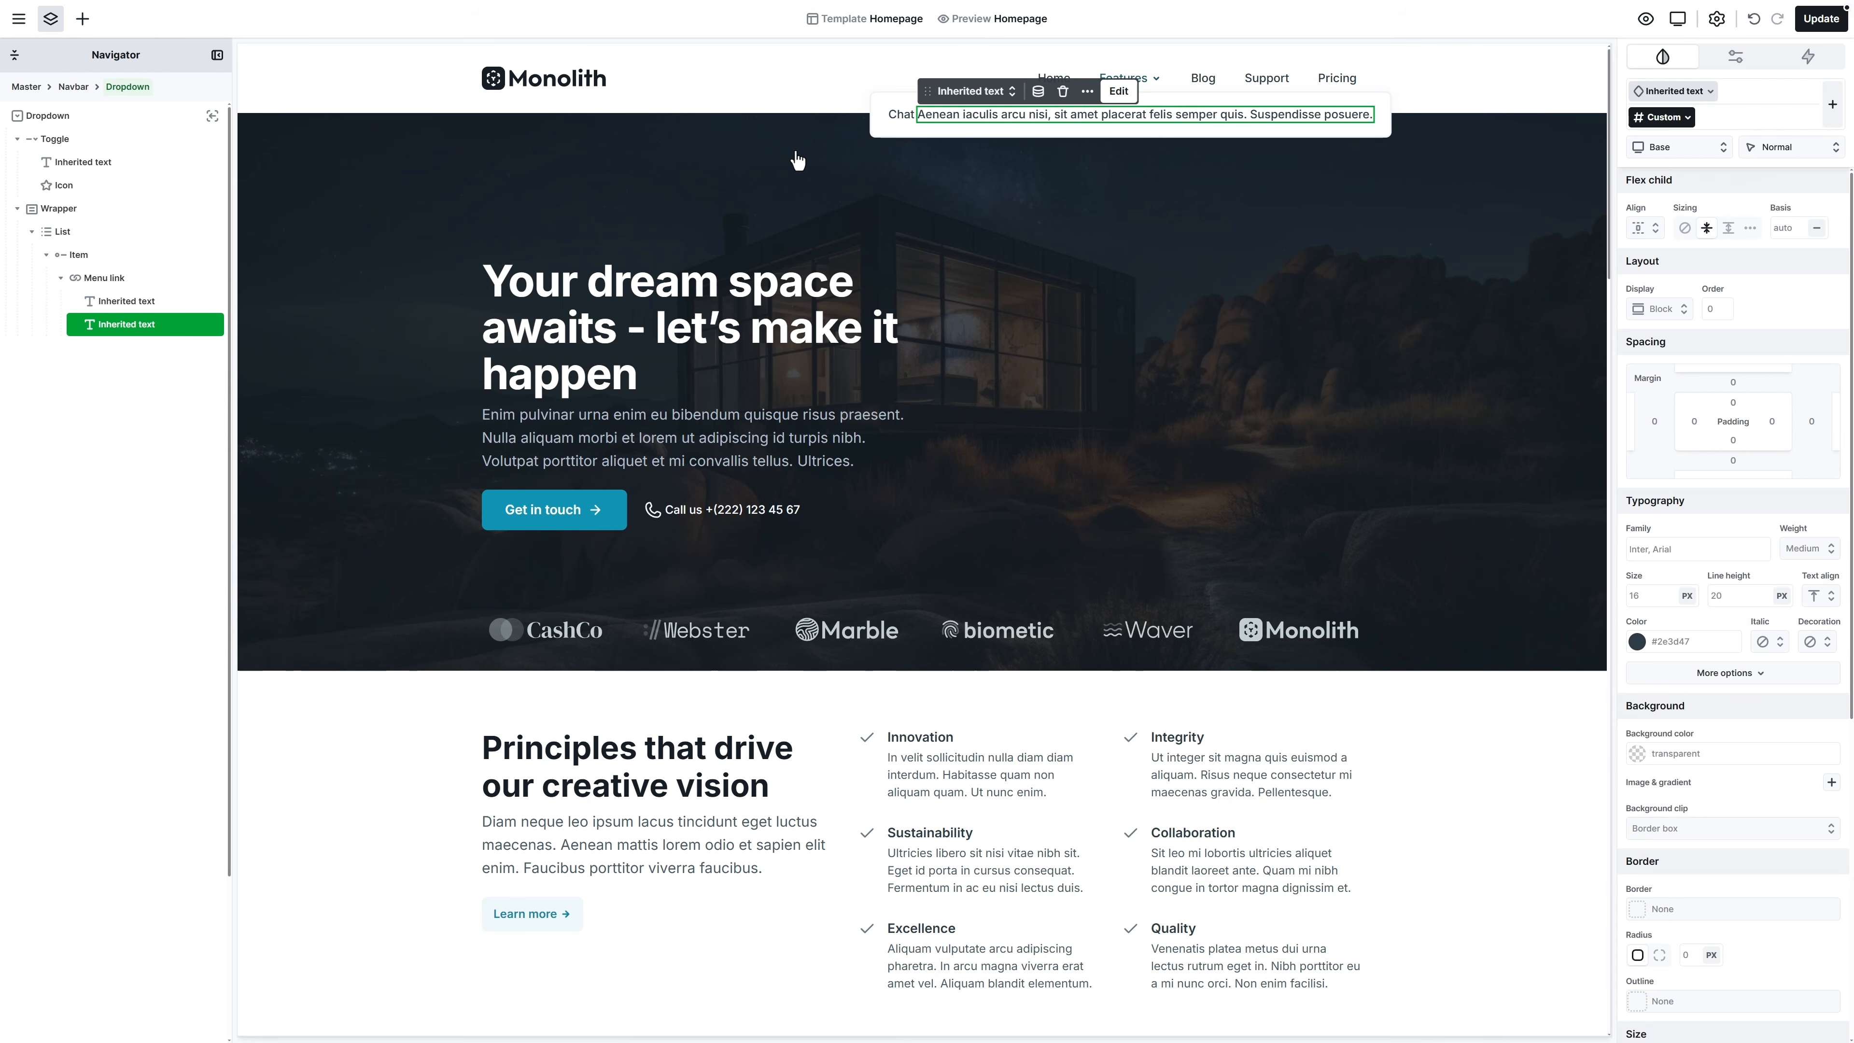
Convert the description text beside Chat to the Paragraph style in size S
drag(925, 103, 582, 102)
click(636, 103)
mouse_move(681, 150)
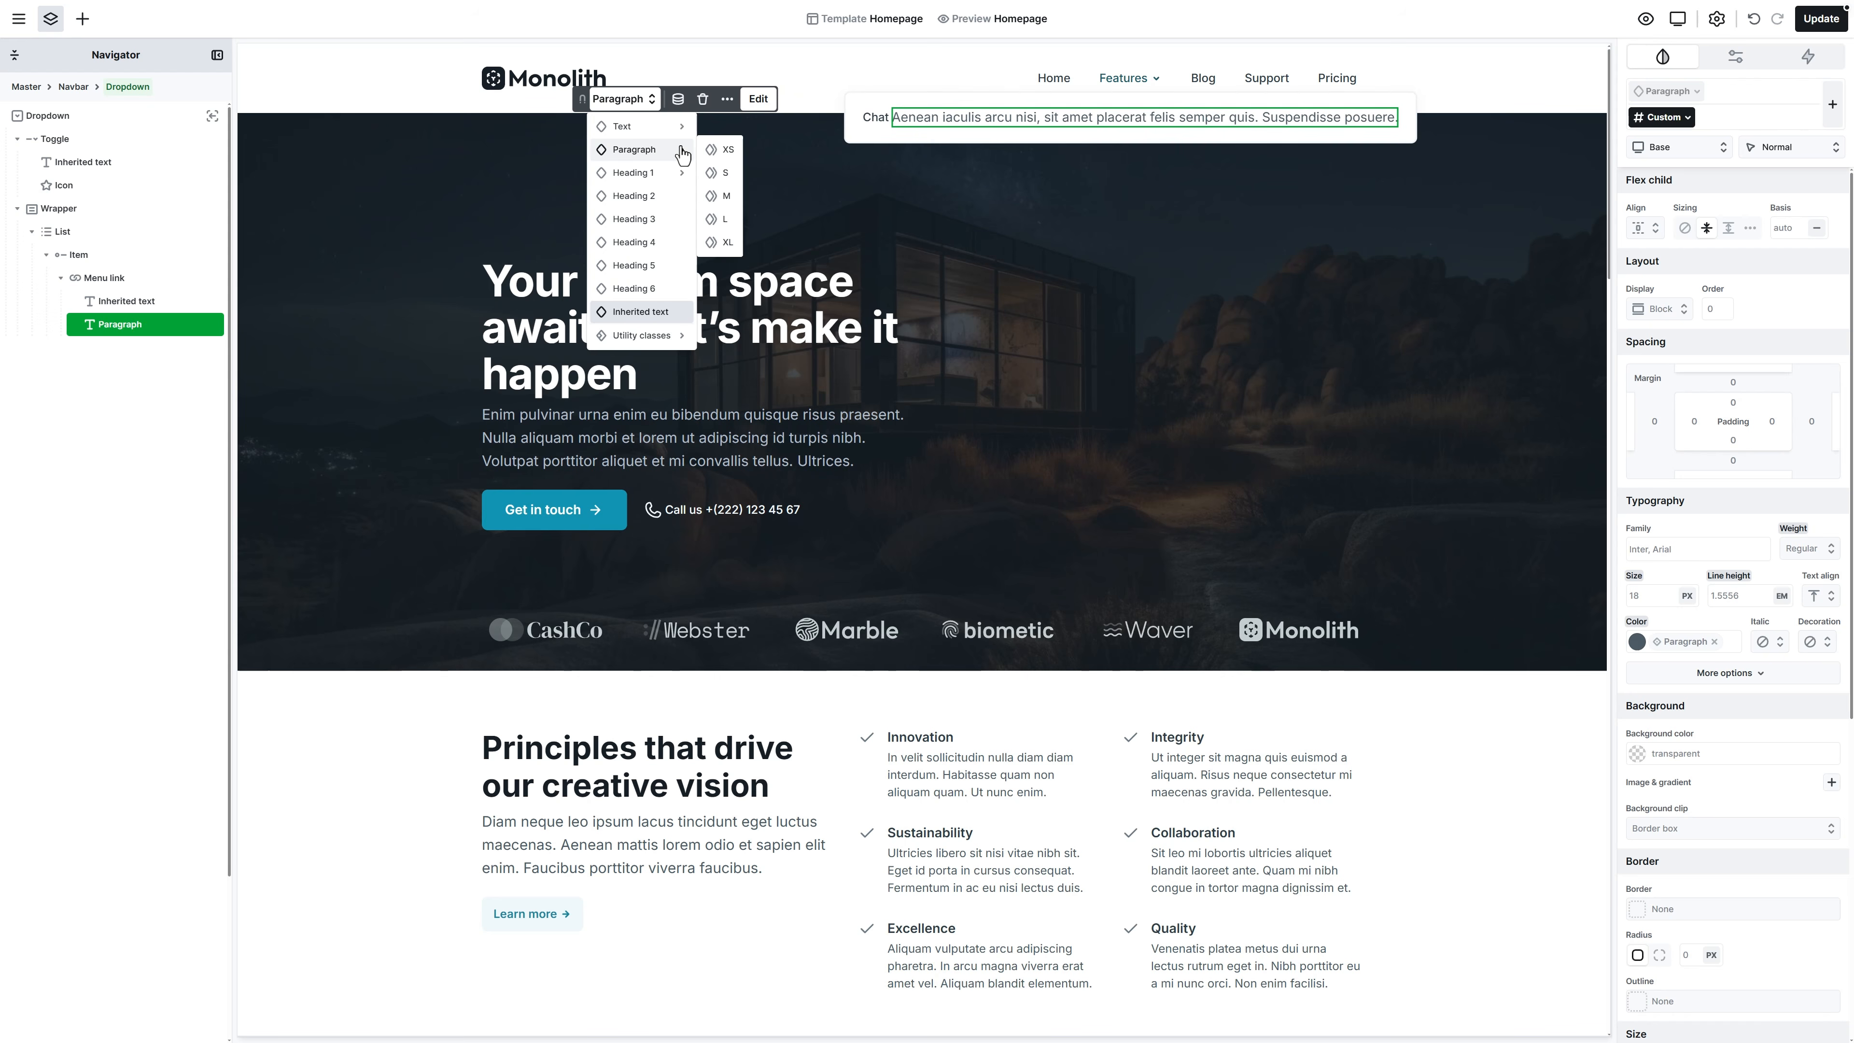
click(719, 173)
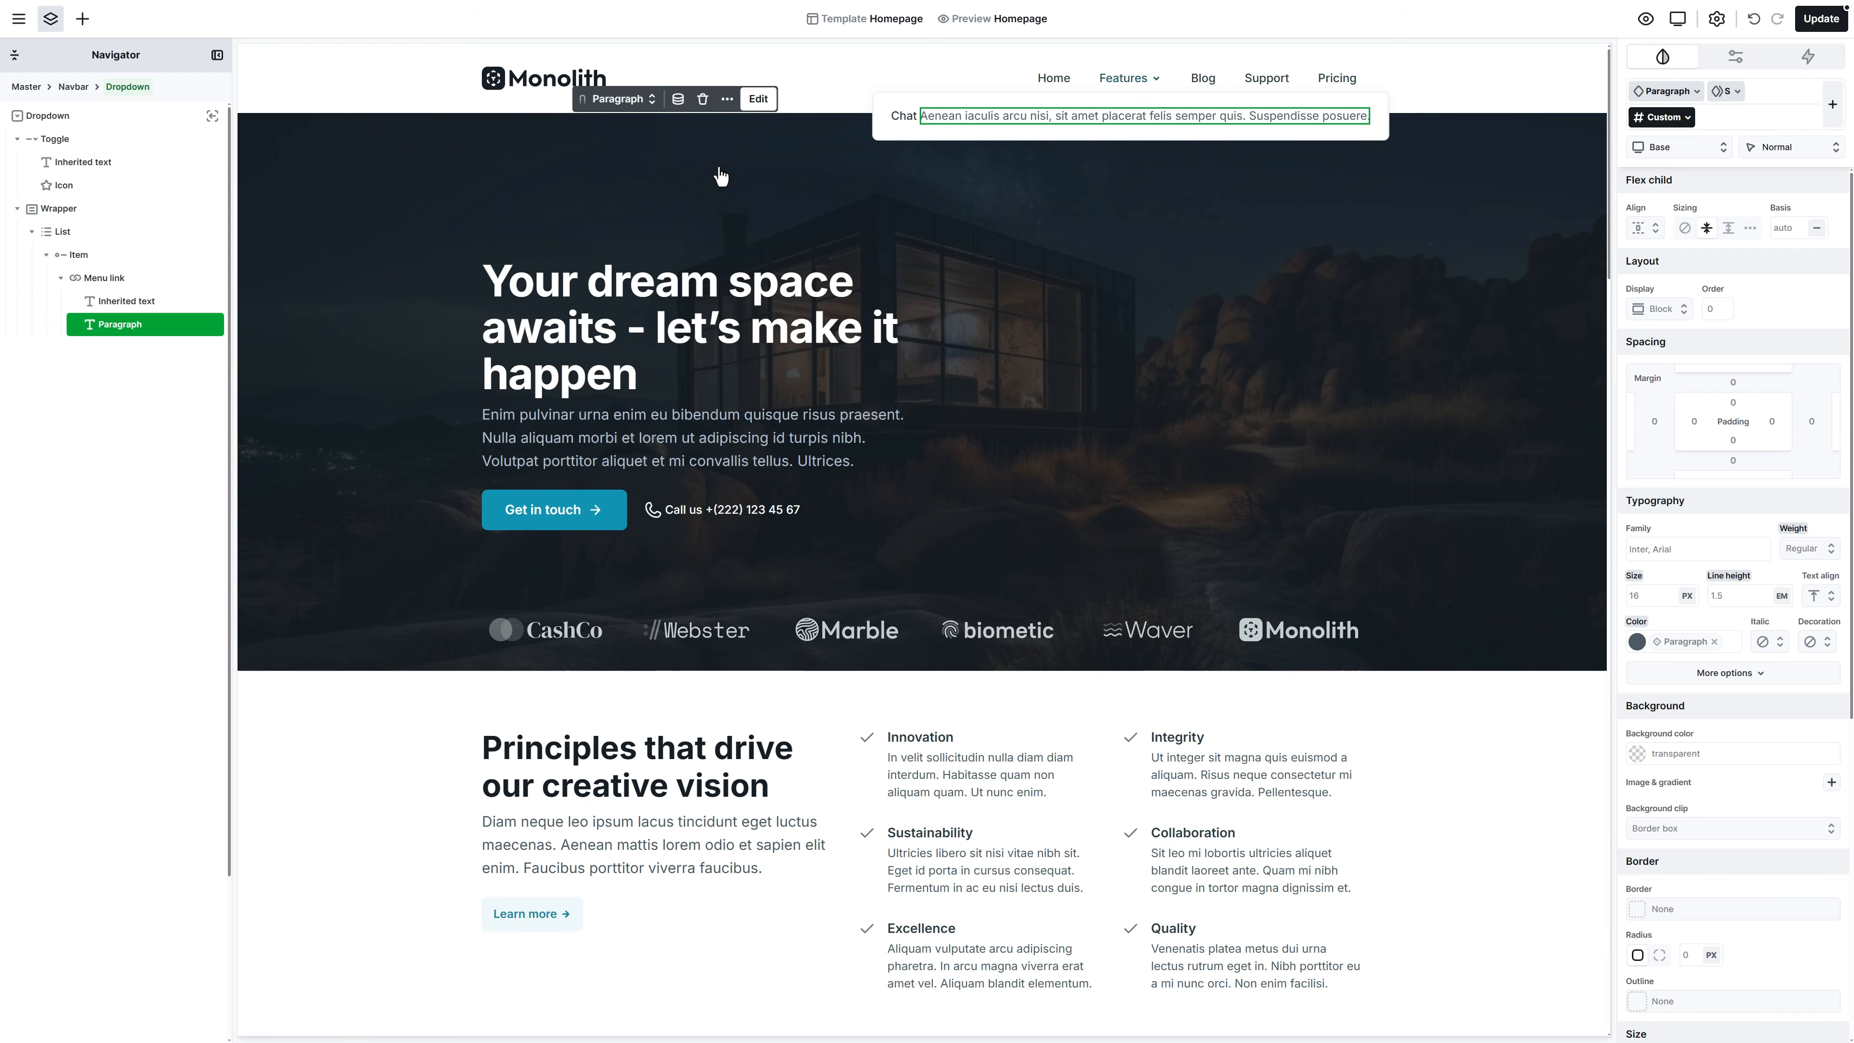
Wrap the description paragraph in rows and move the Chat text into the Rows element above it
right_click(206, 329)
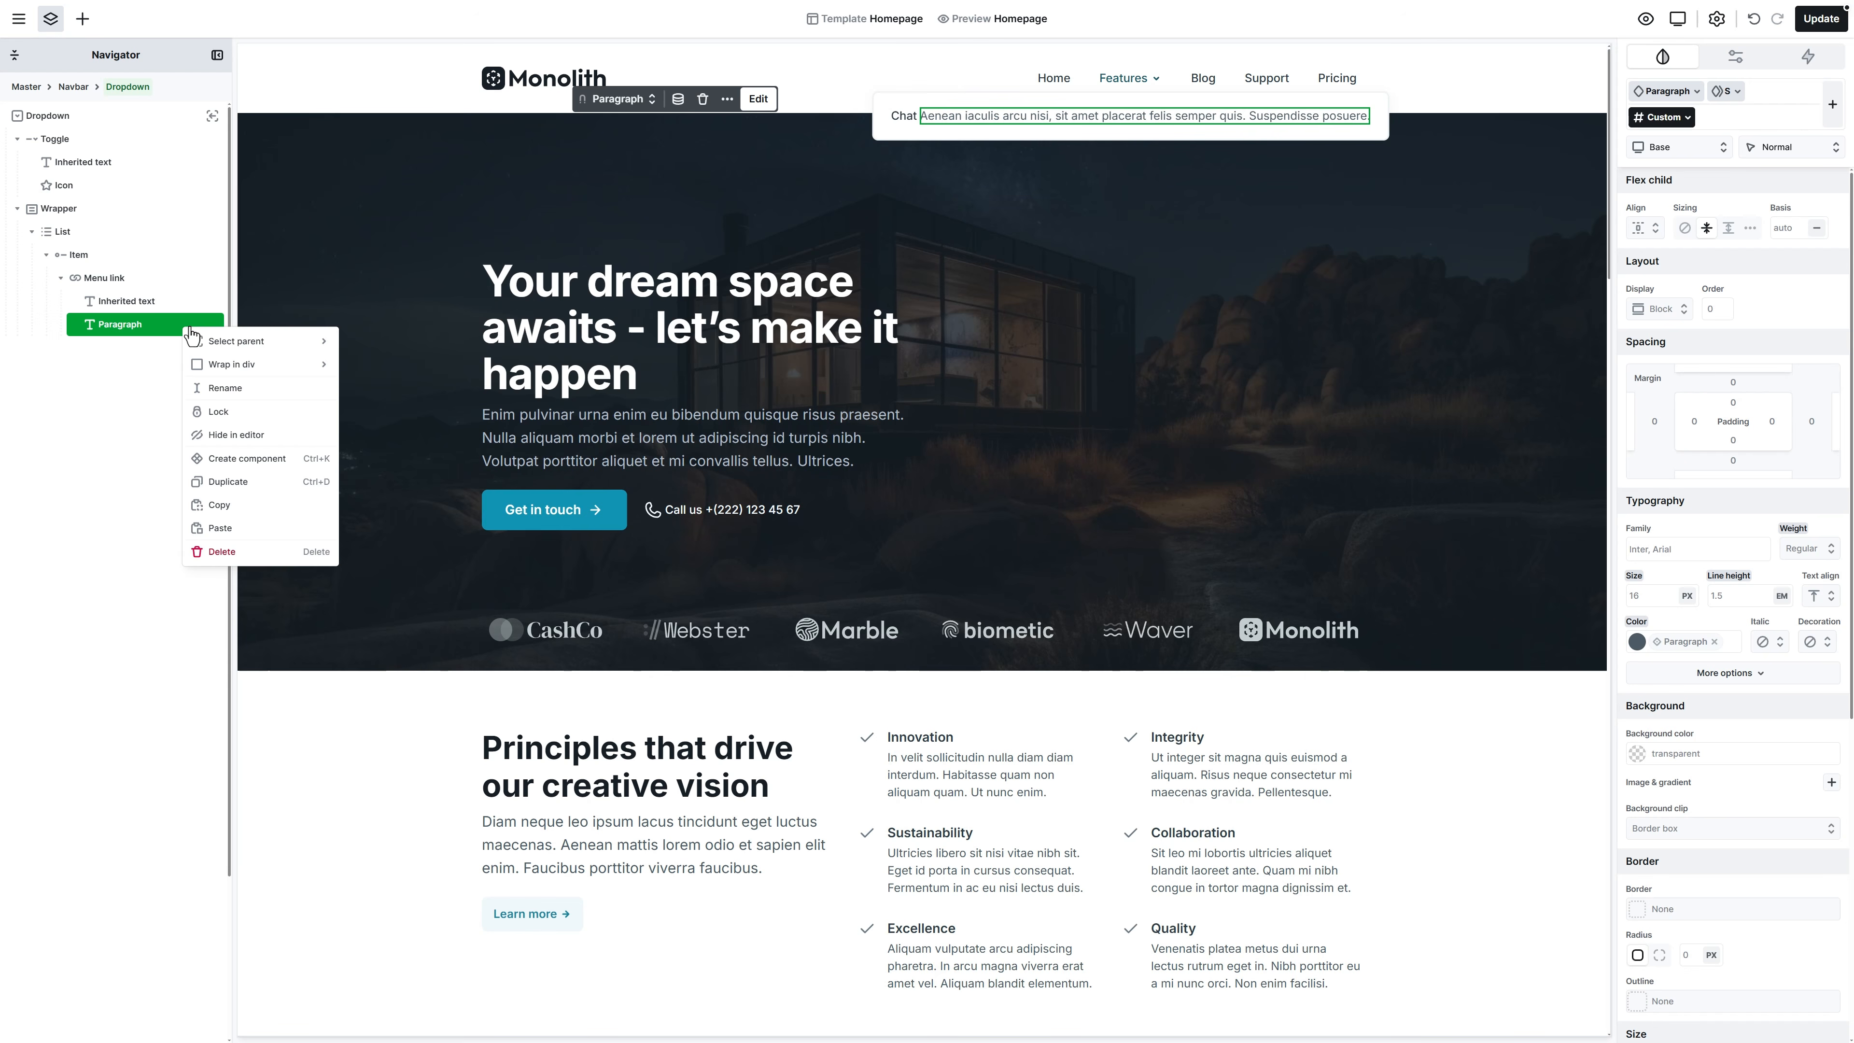
mouse_move(241, 367)
click(375, 411)
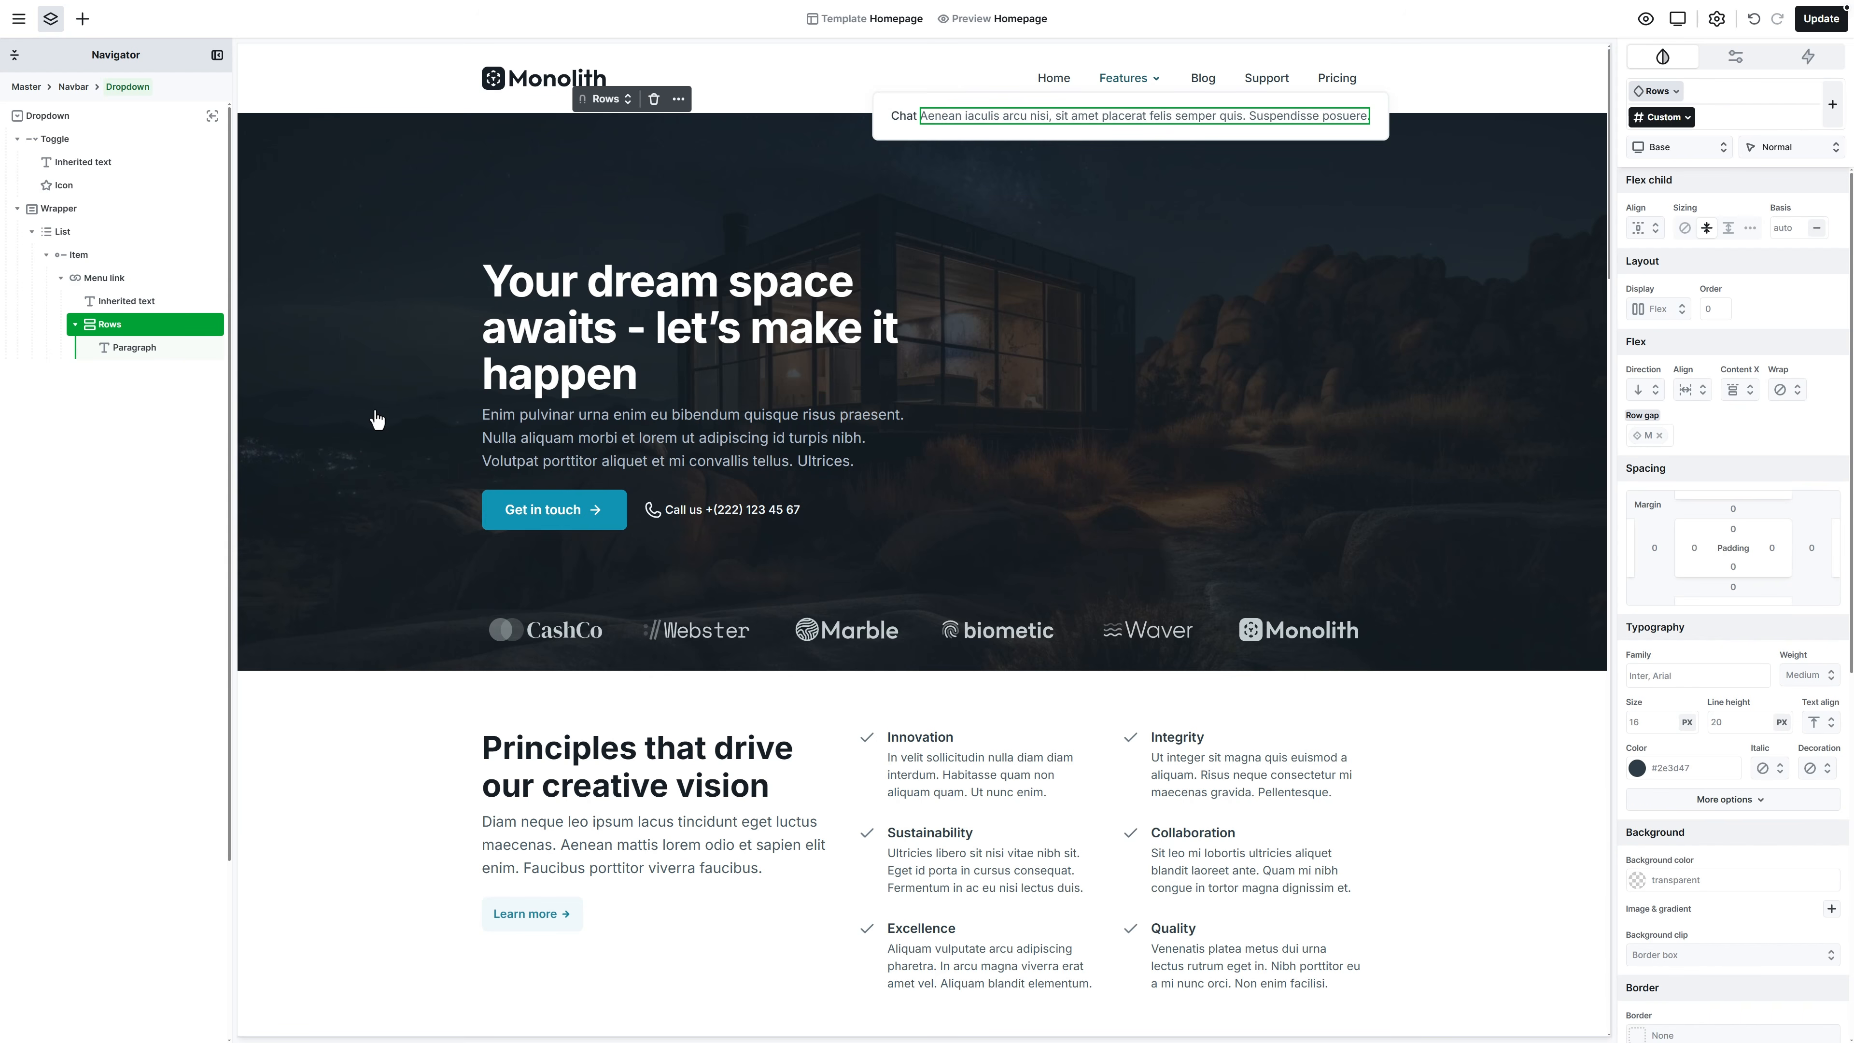
drag(149, 301, 159, 331)
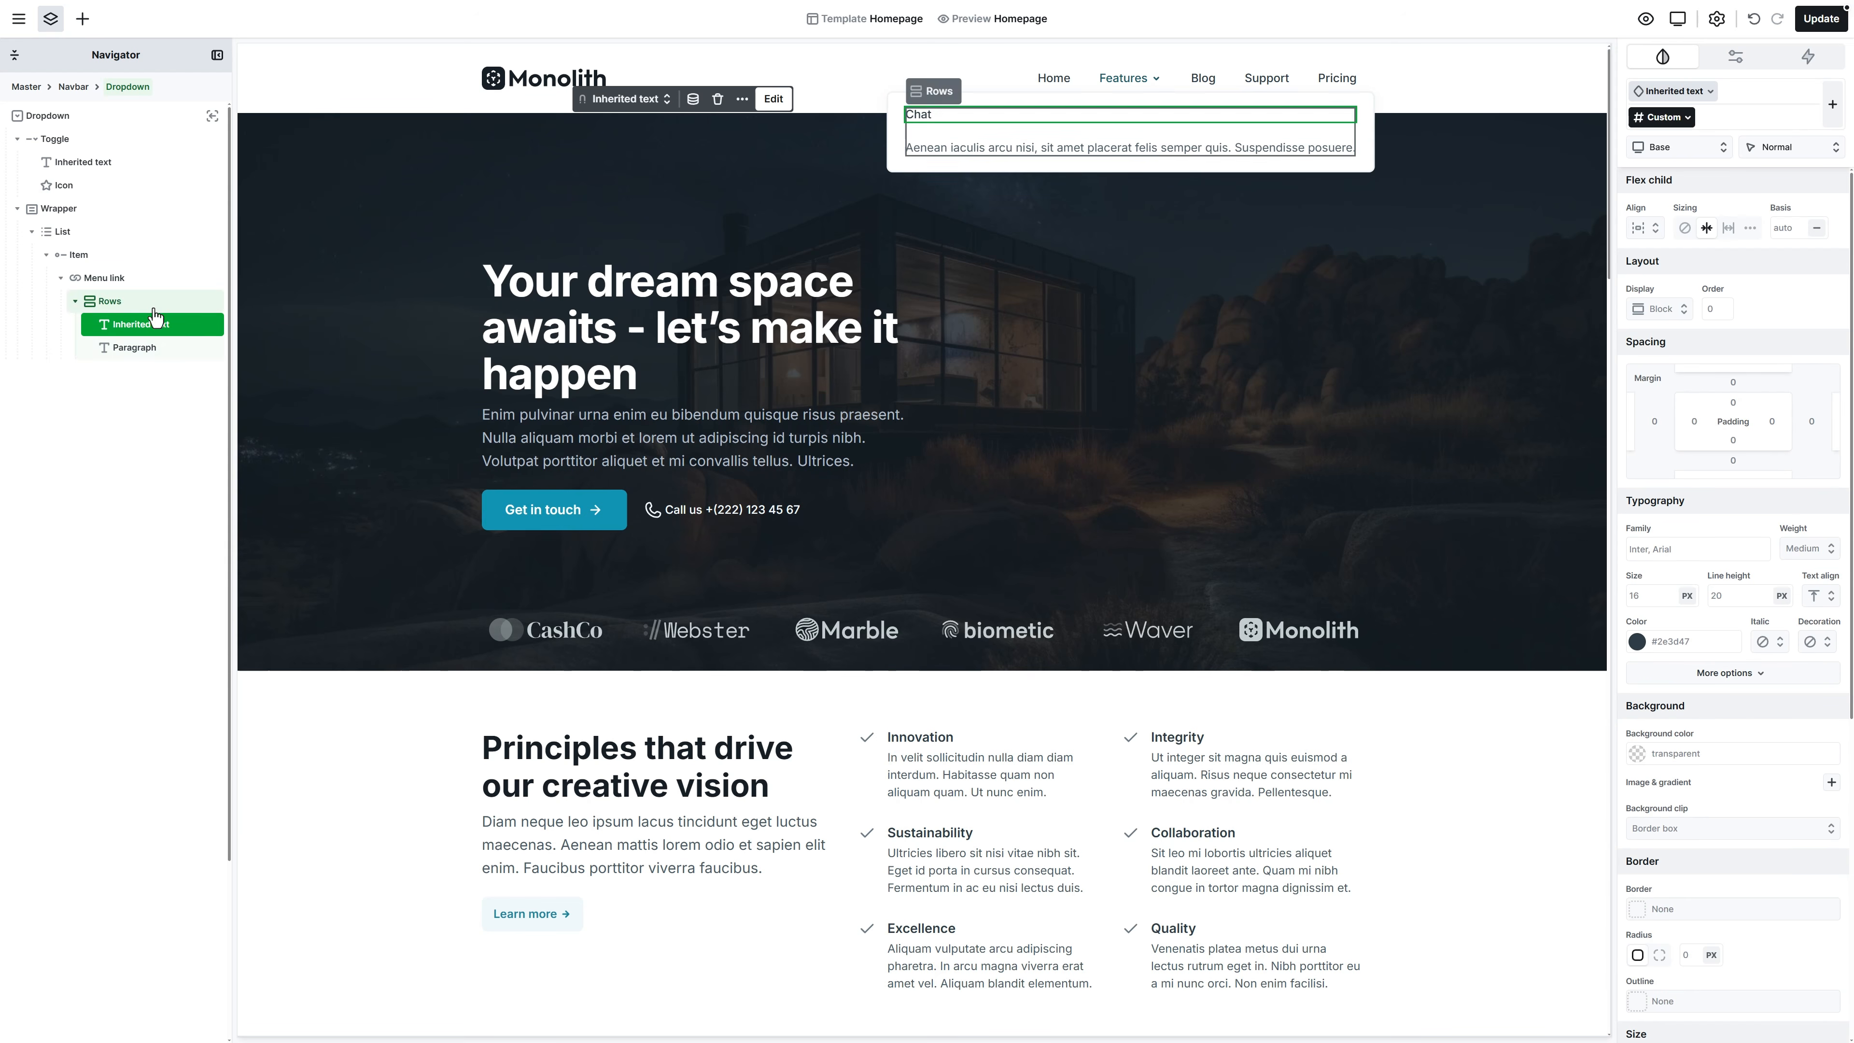
Set the row gap of the Rows element holding the Chat title and description to XXS
click(164, 305)
click(605, 99)
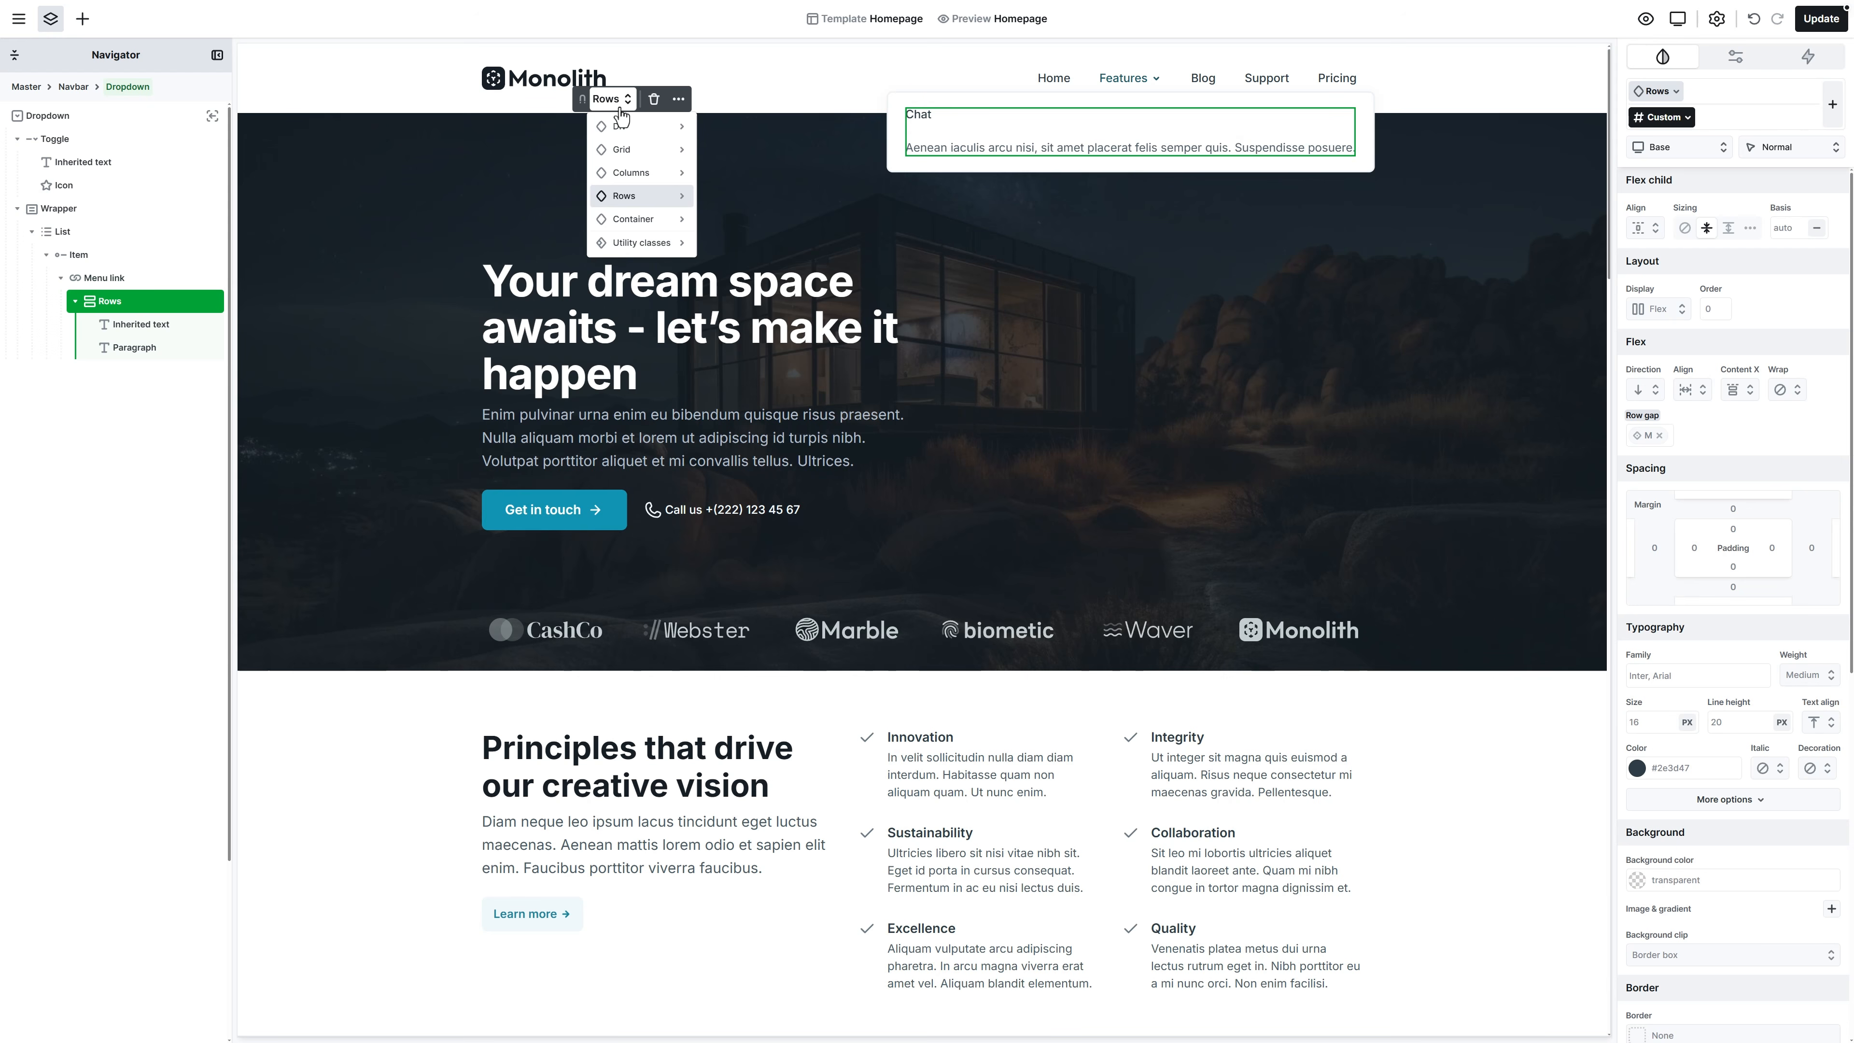
mouse_move(642, 195)
mouse_move(781, 203)
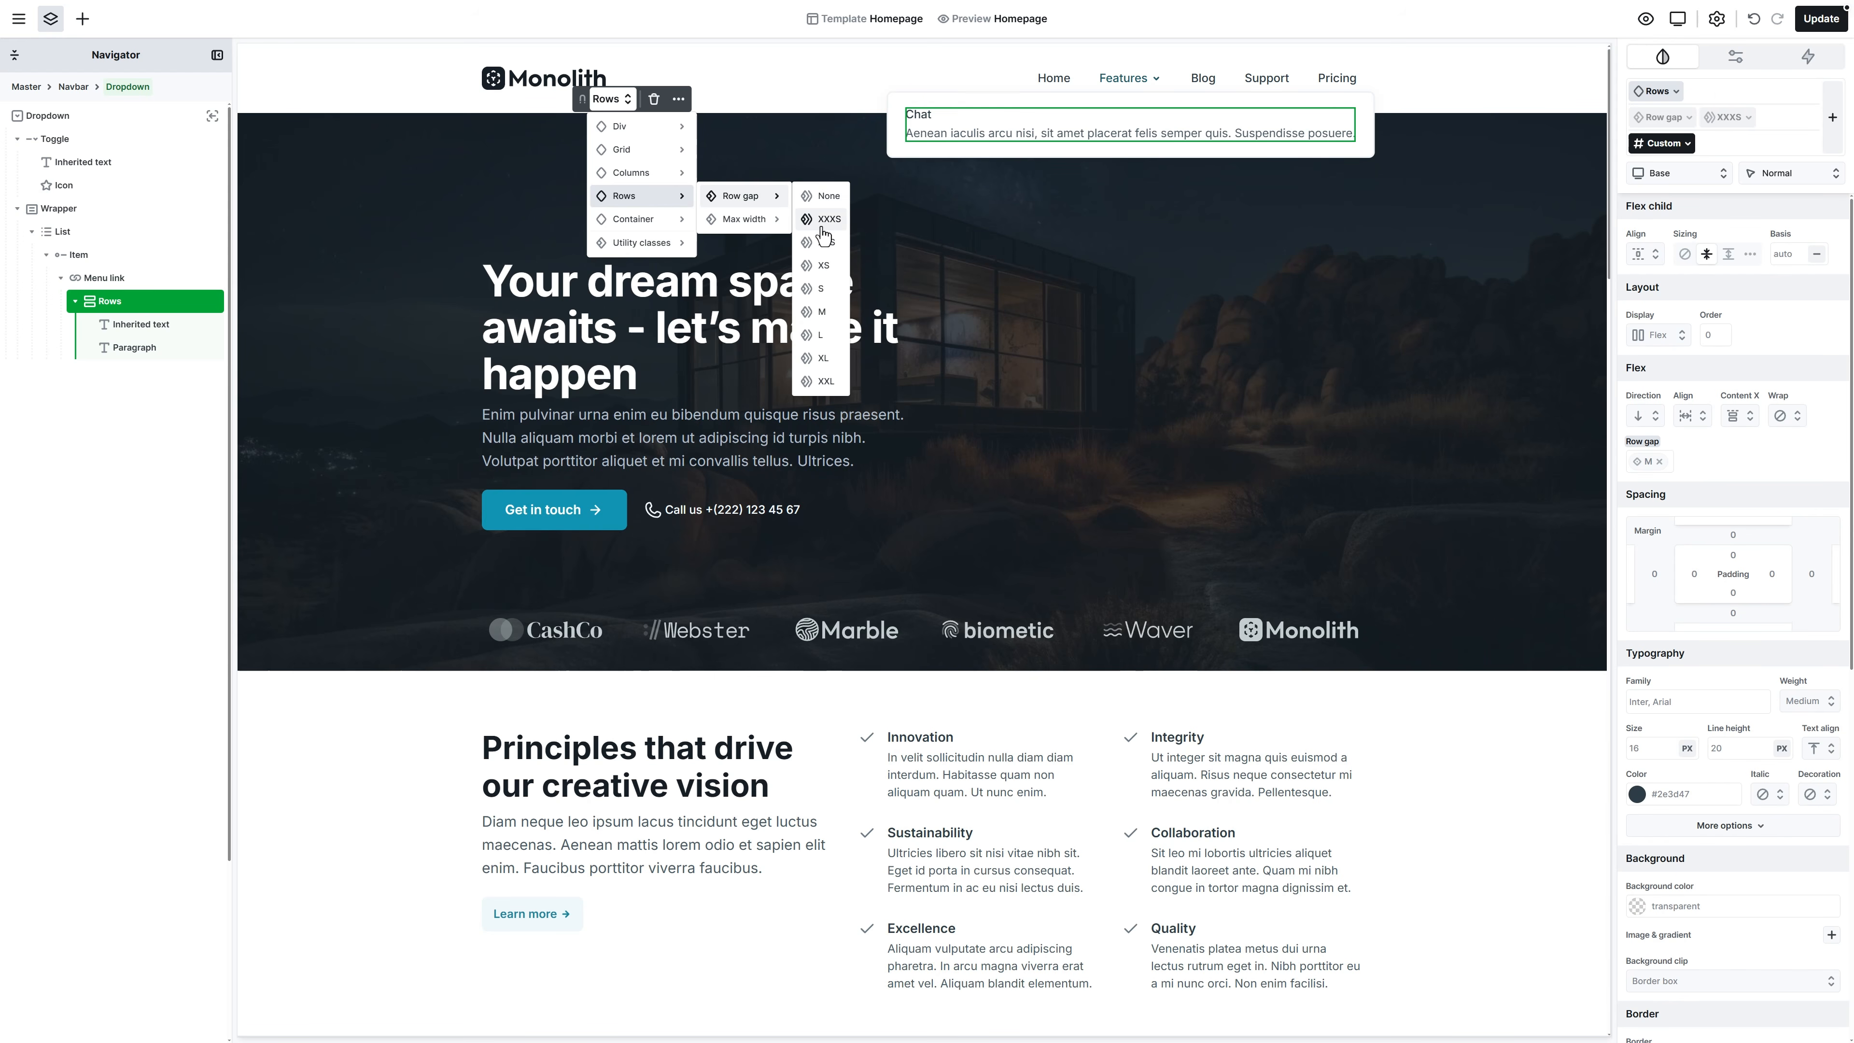
click(823, 246)
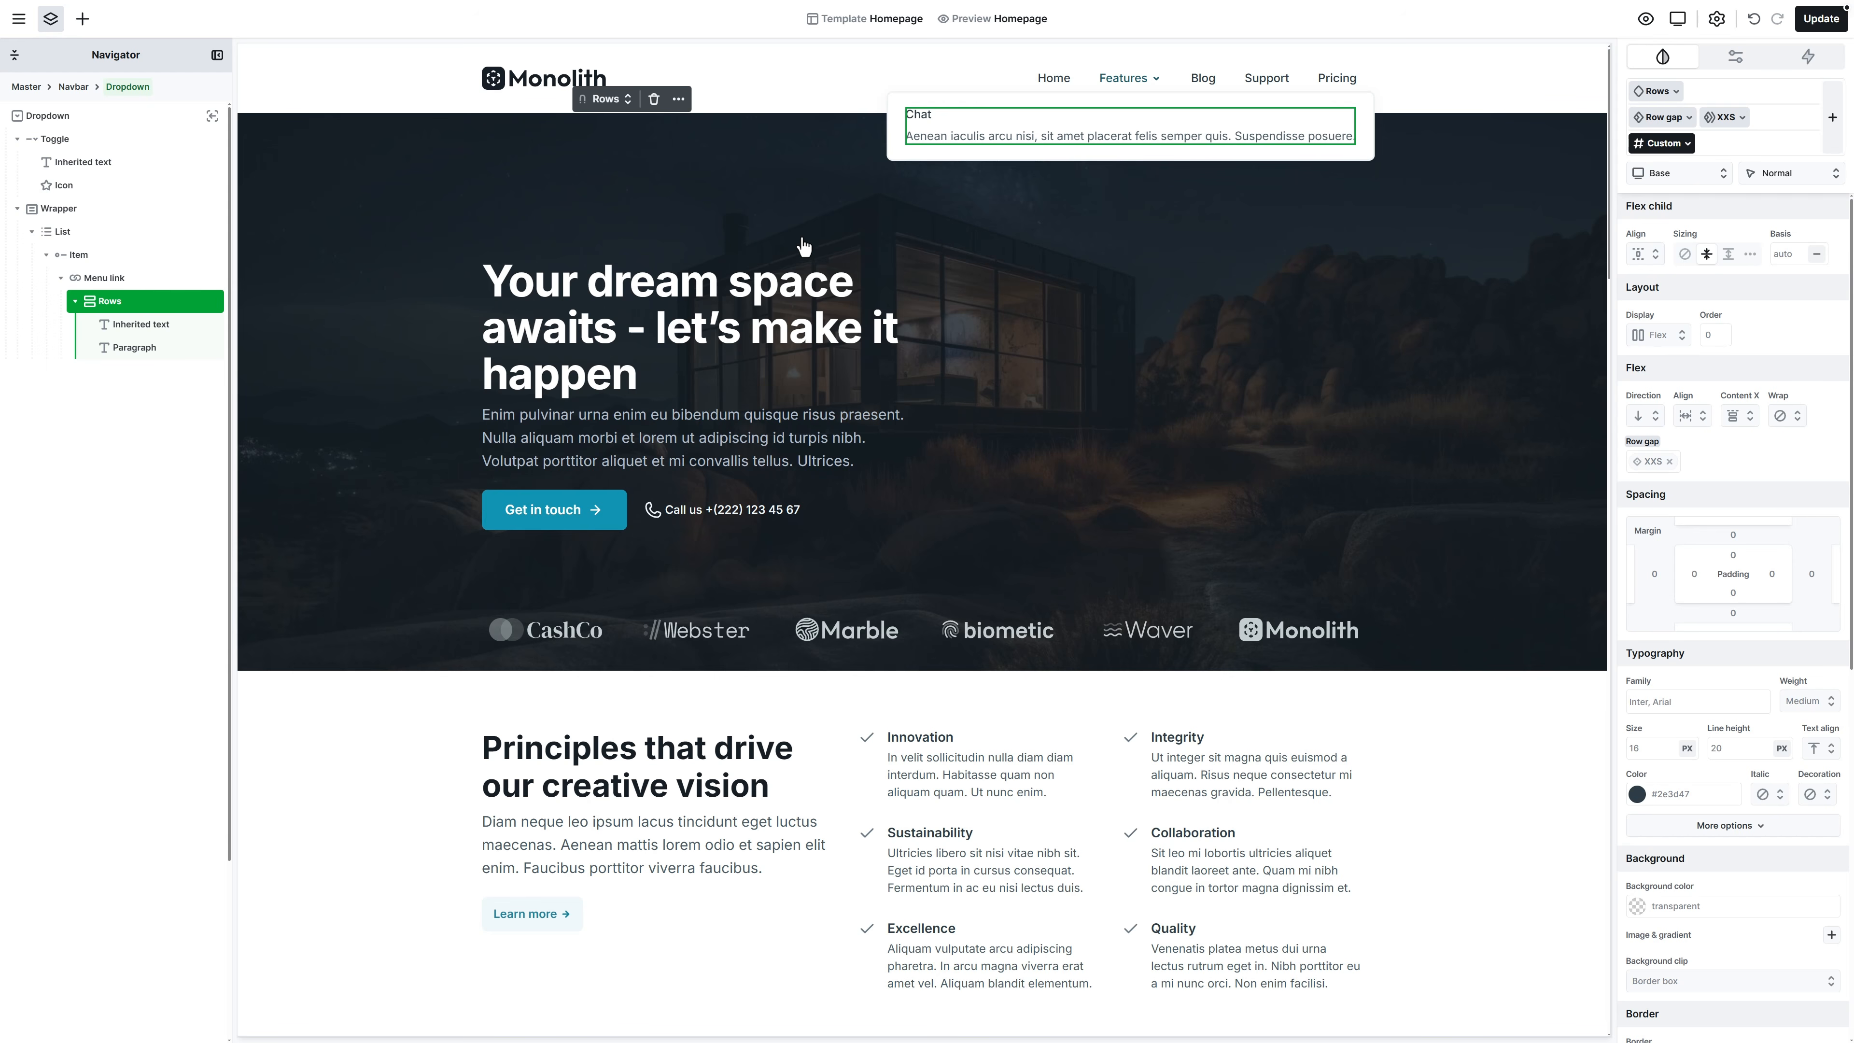
Add an icon before the Rows element in the menu link and choose the round chat bubble found by searching "chat"
click(83, 19)
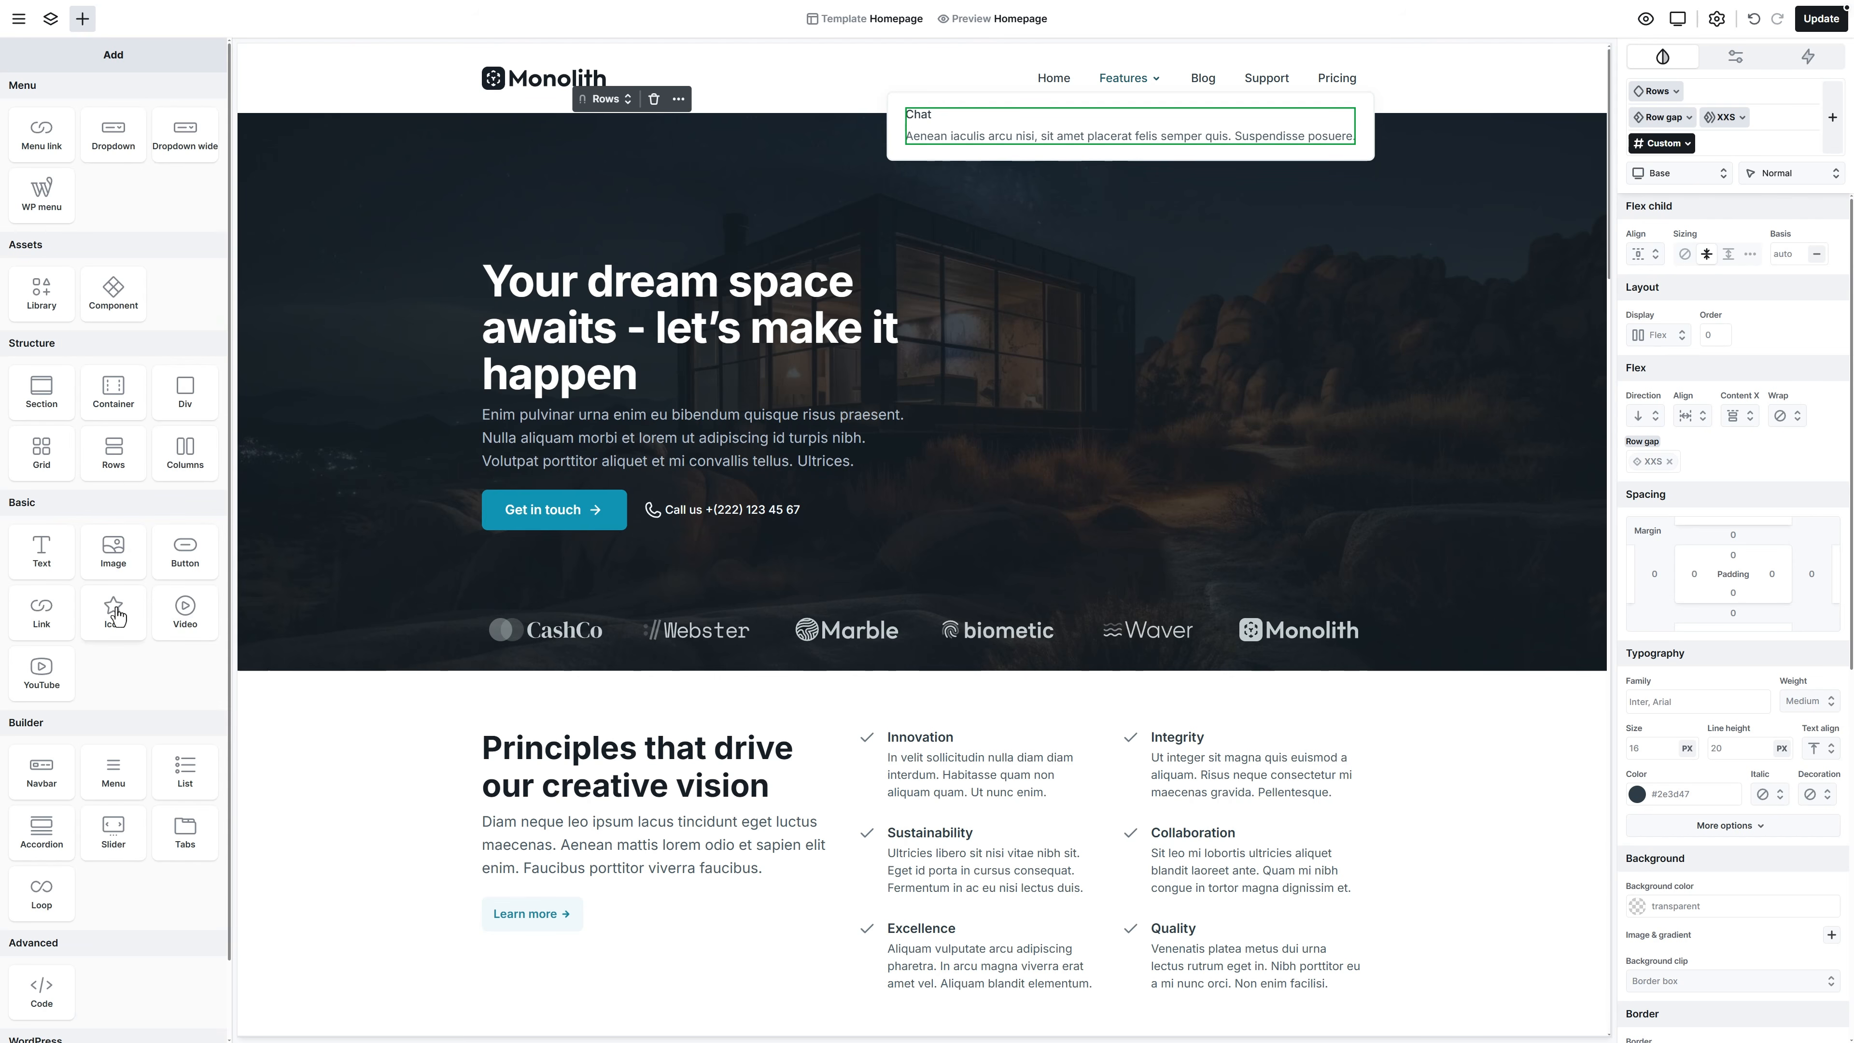
drag(117, 616, 116, 300)
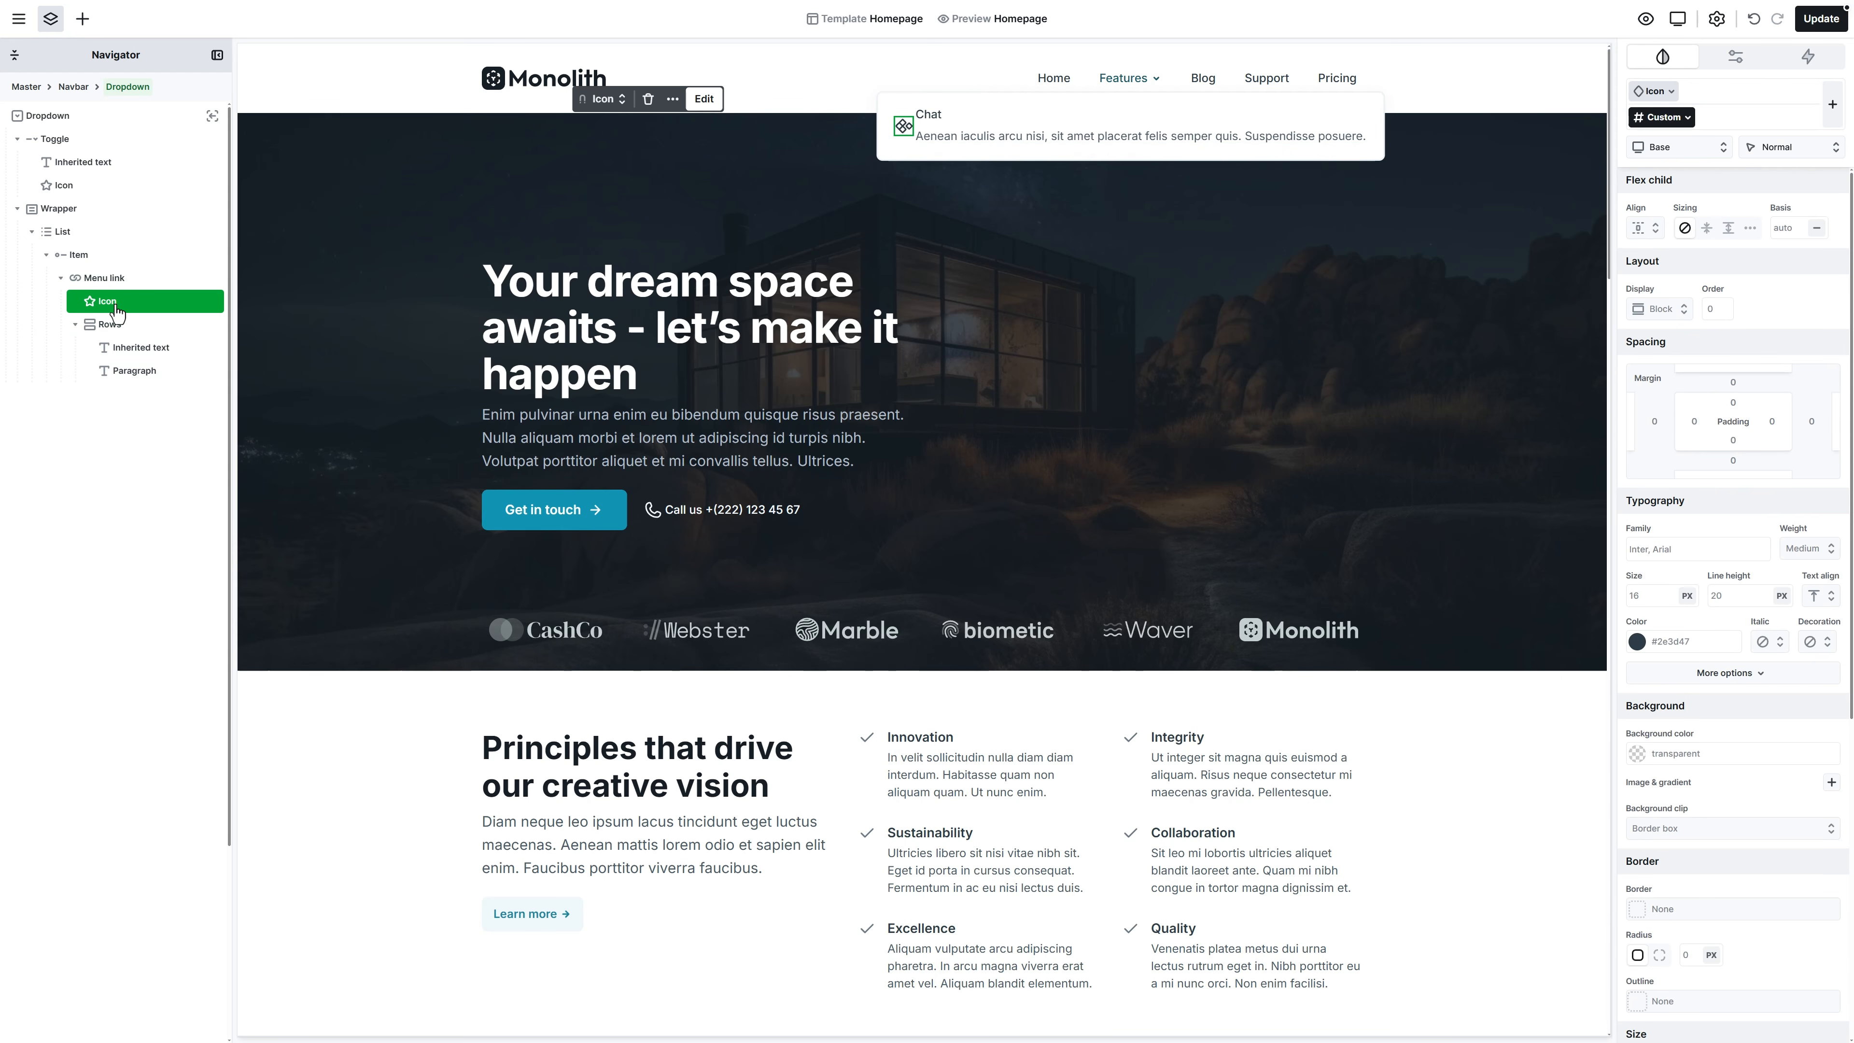
double_click(116, 306)
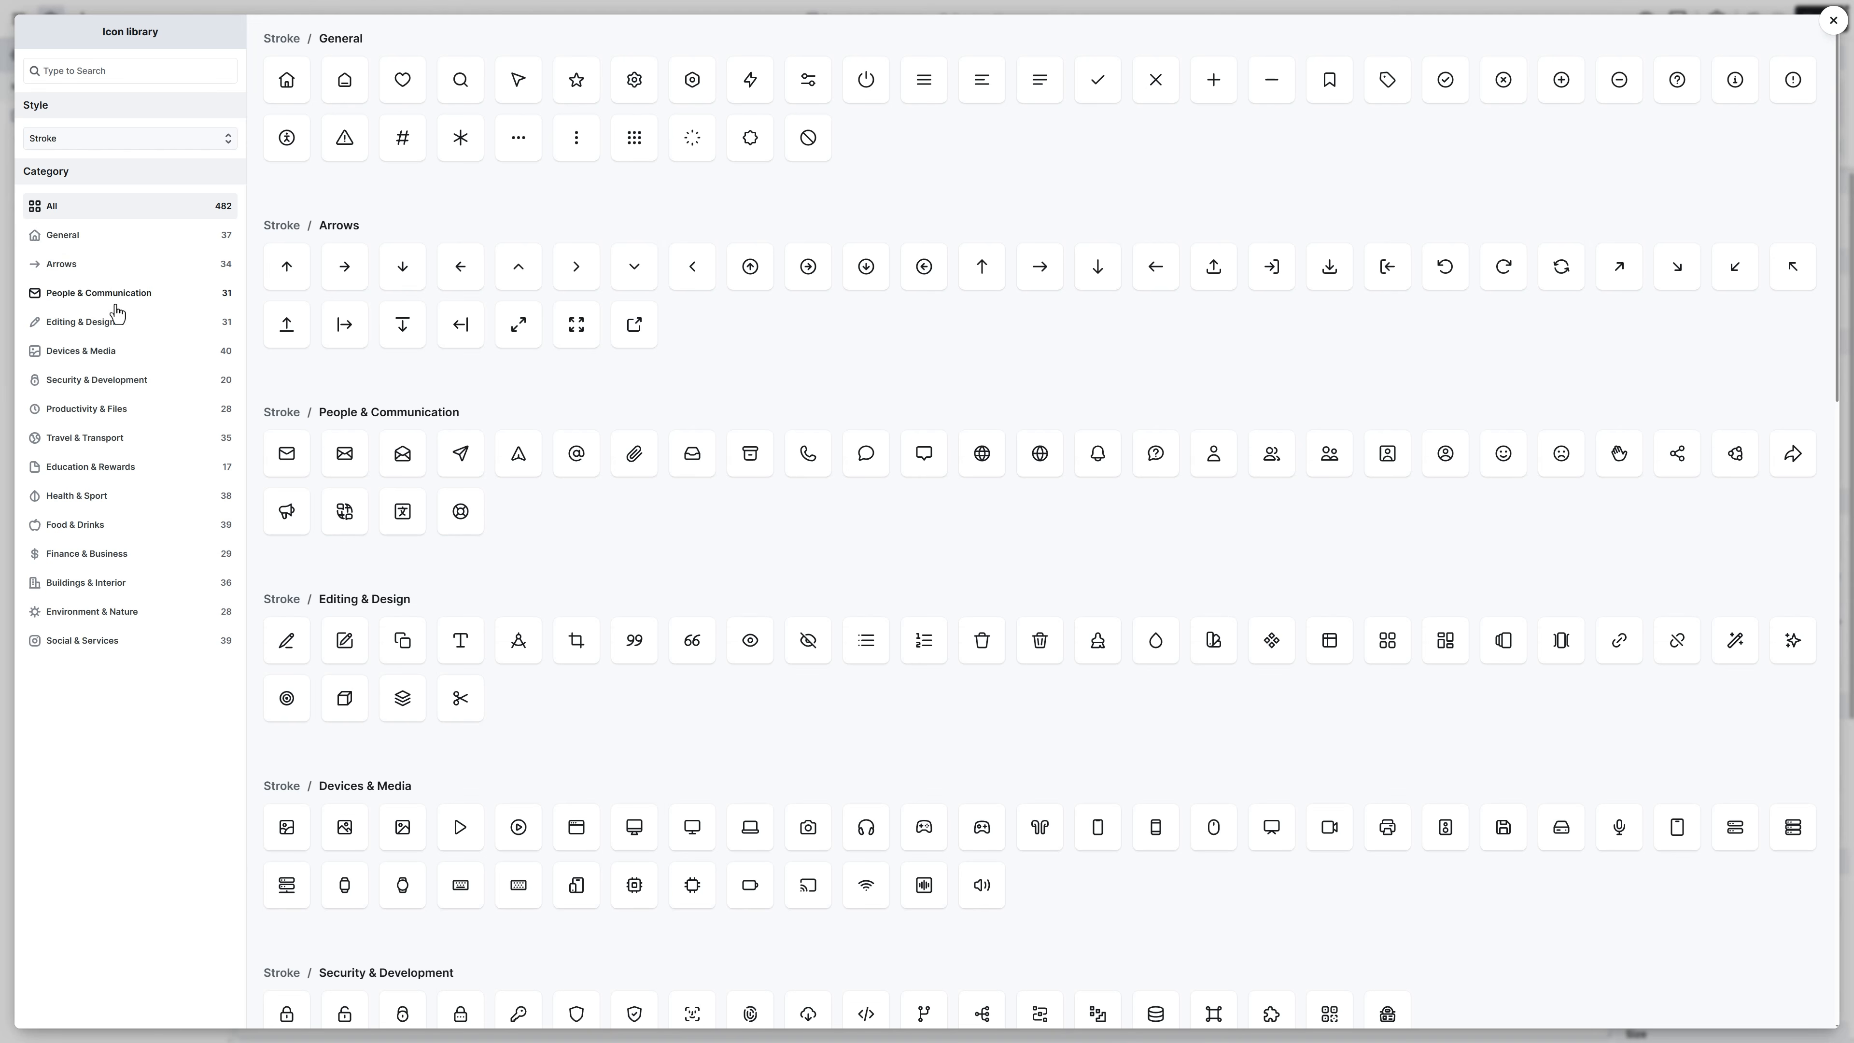
click(111, 73)
text(chat)
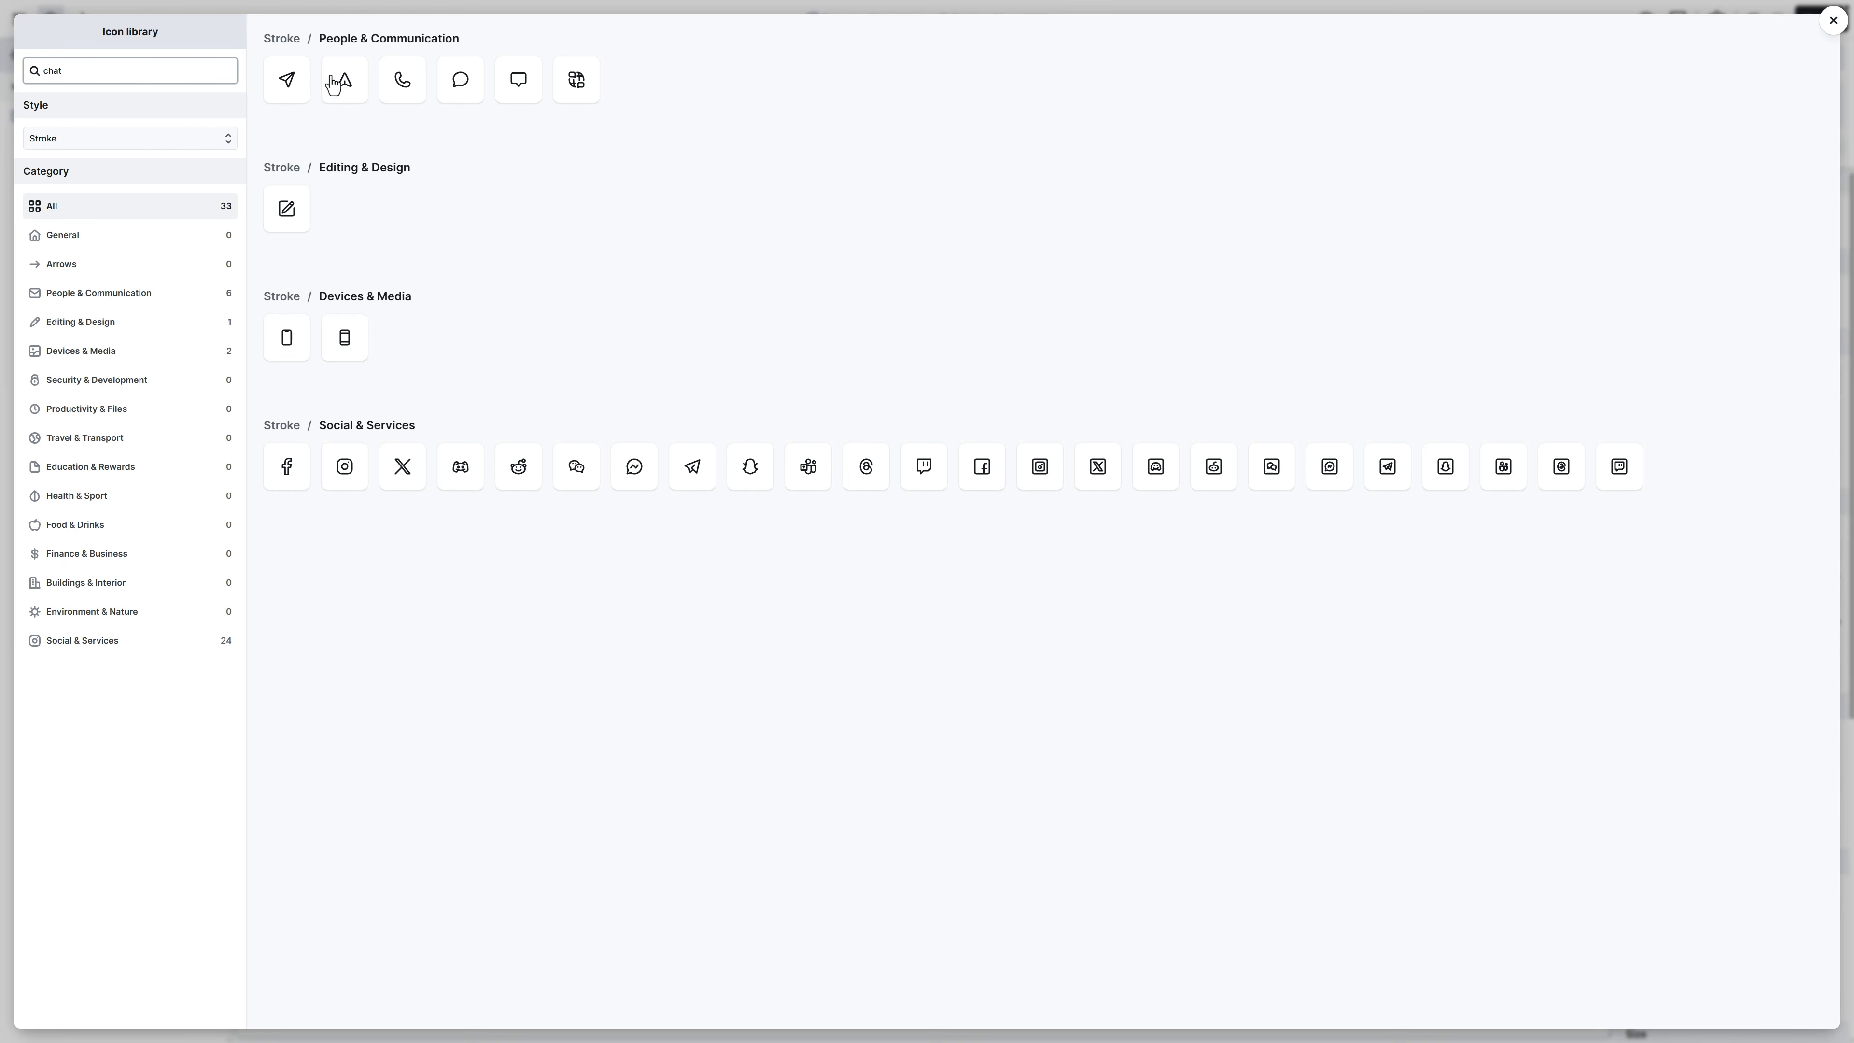
click(459, 80)
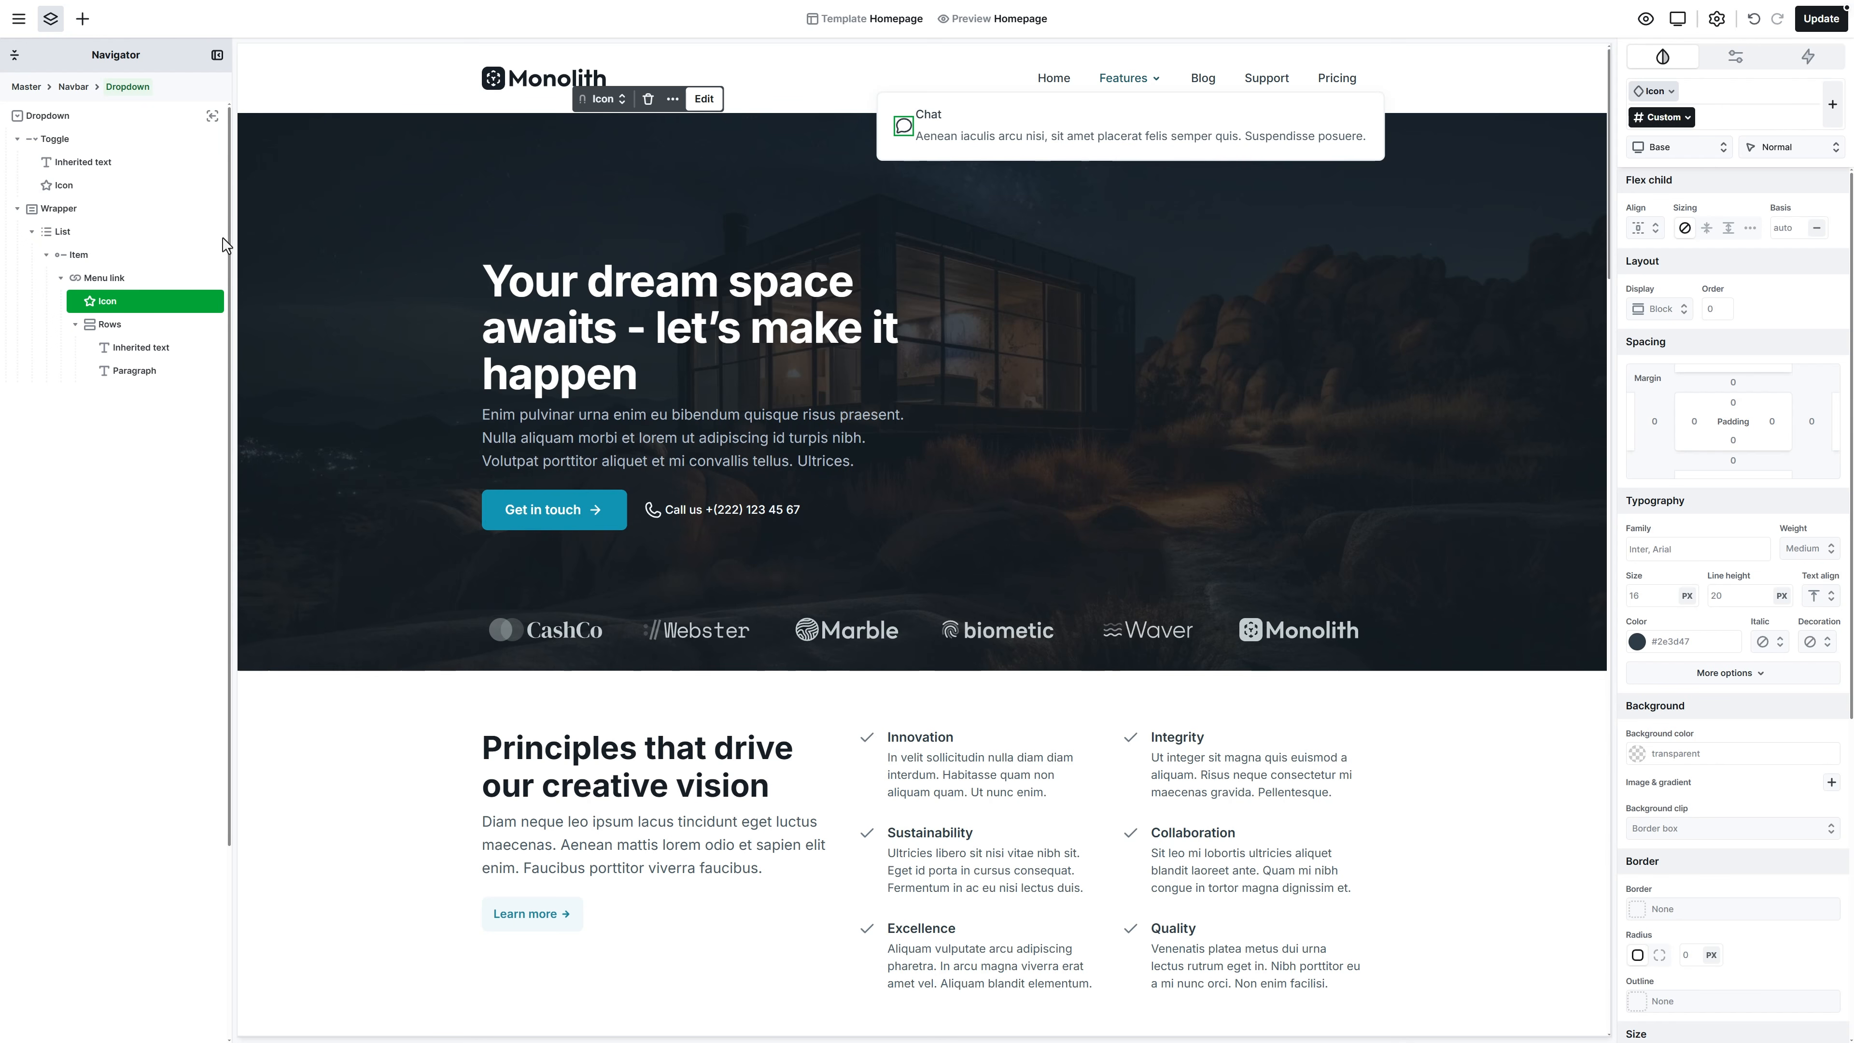
Wrap the chat icon in columns and move the Rows element into the Columns element after the icon
click(155, 281)
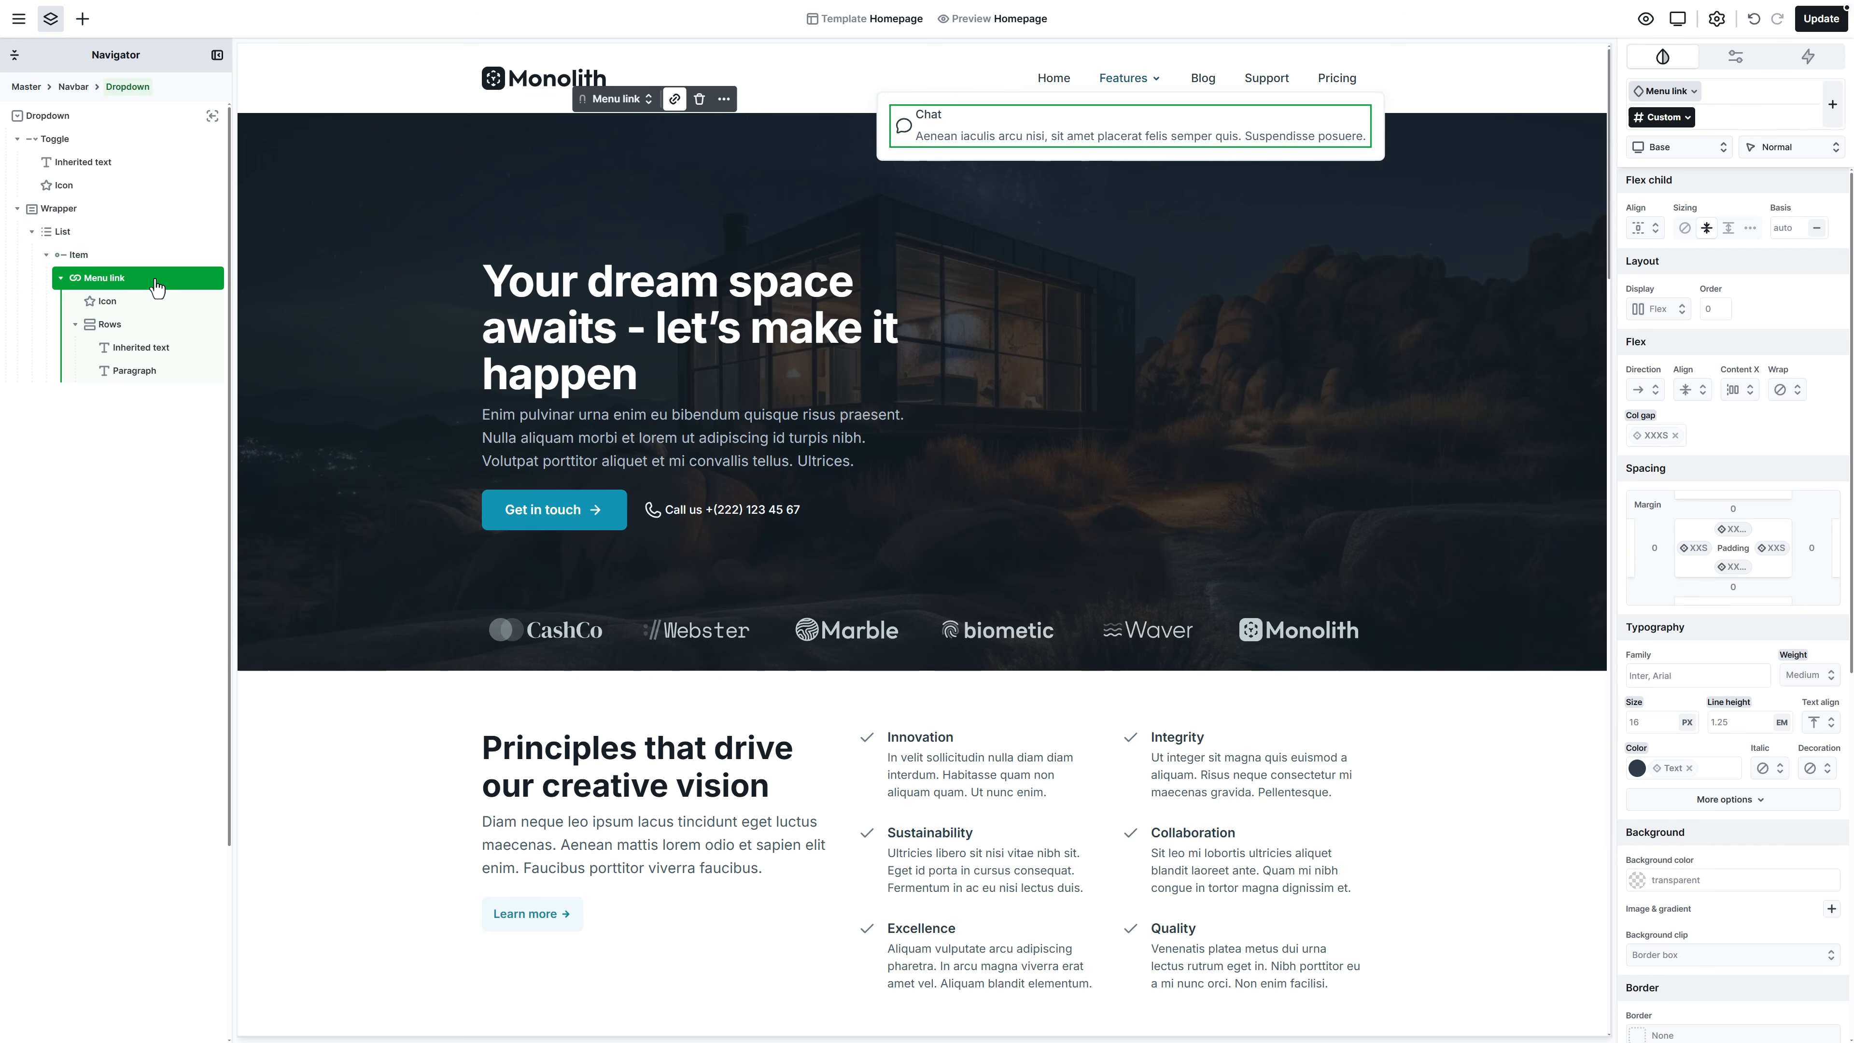
click(153, 302)
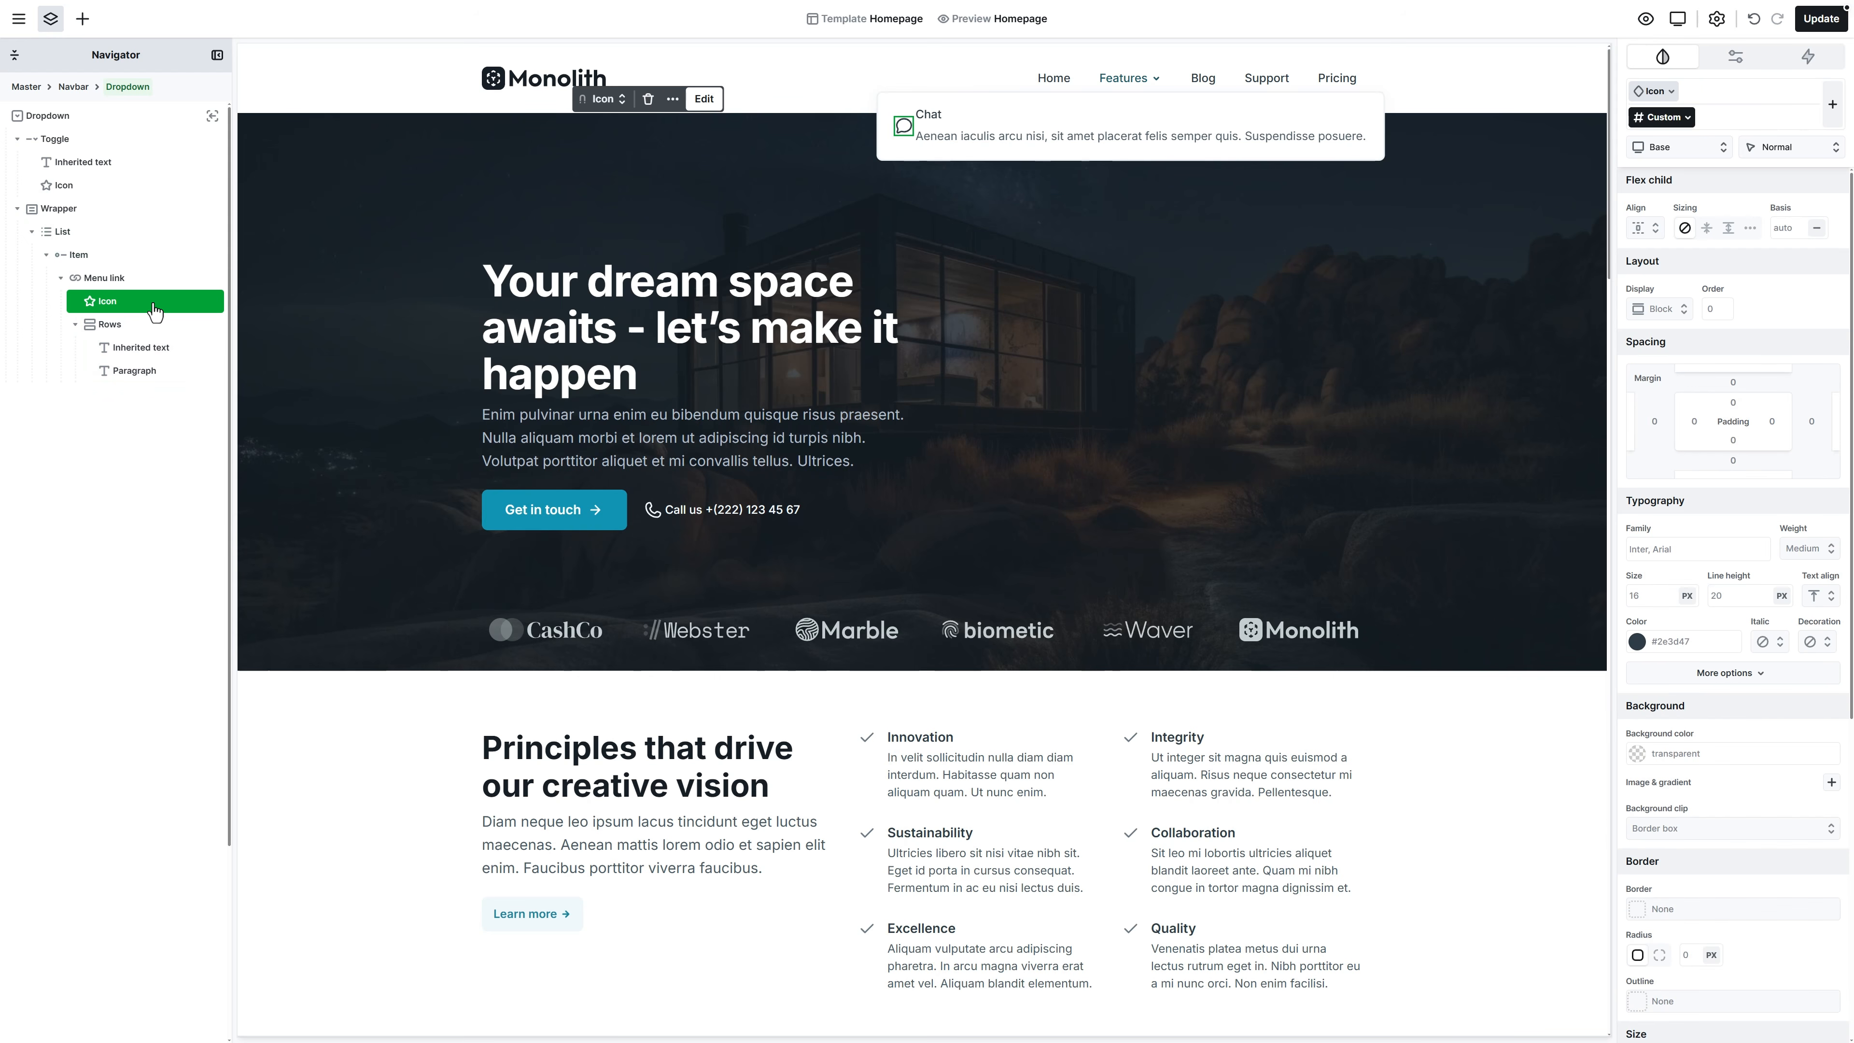
right_click(155, 302)
mouse_move(215, 339)
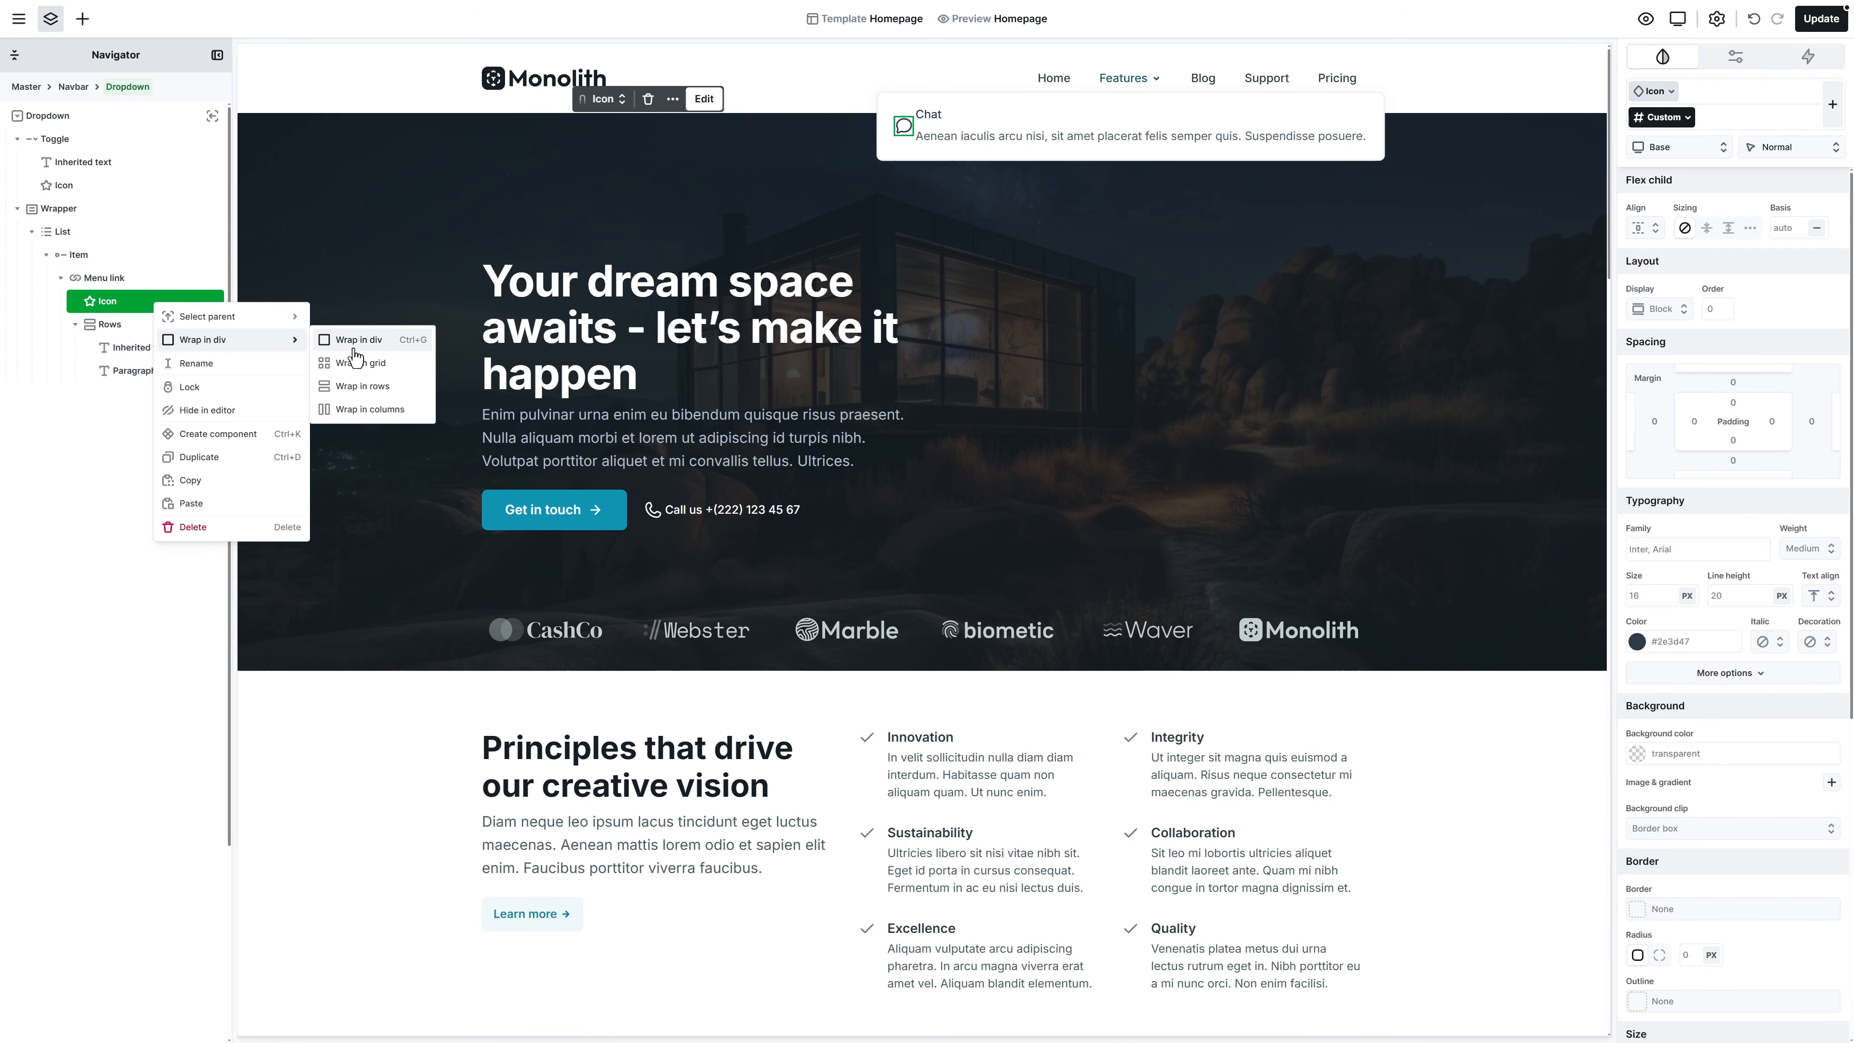
click(360, 414)
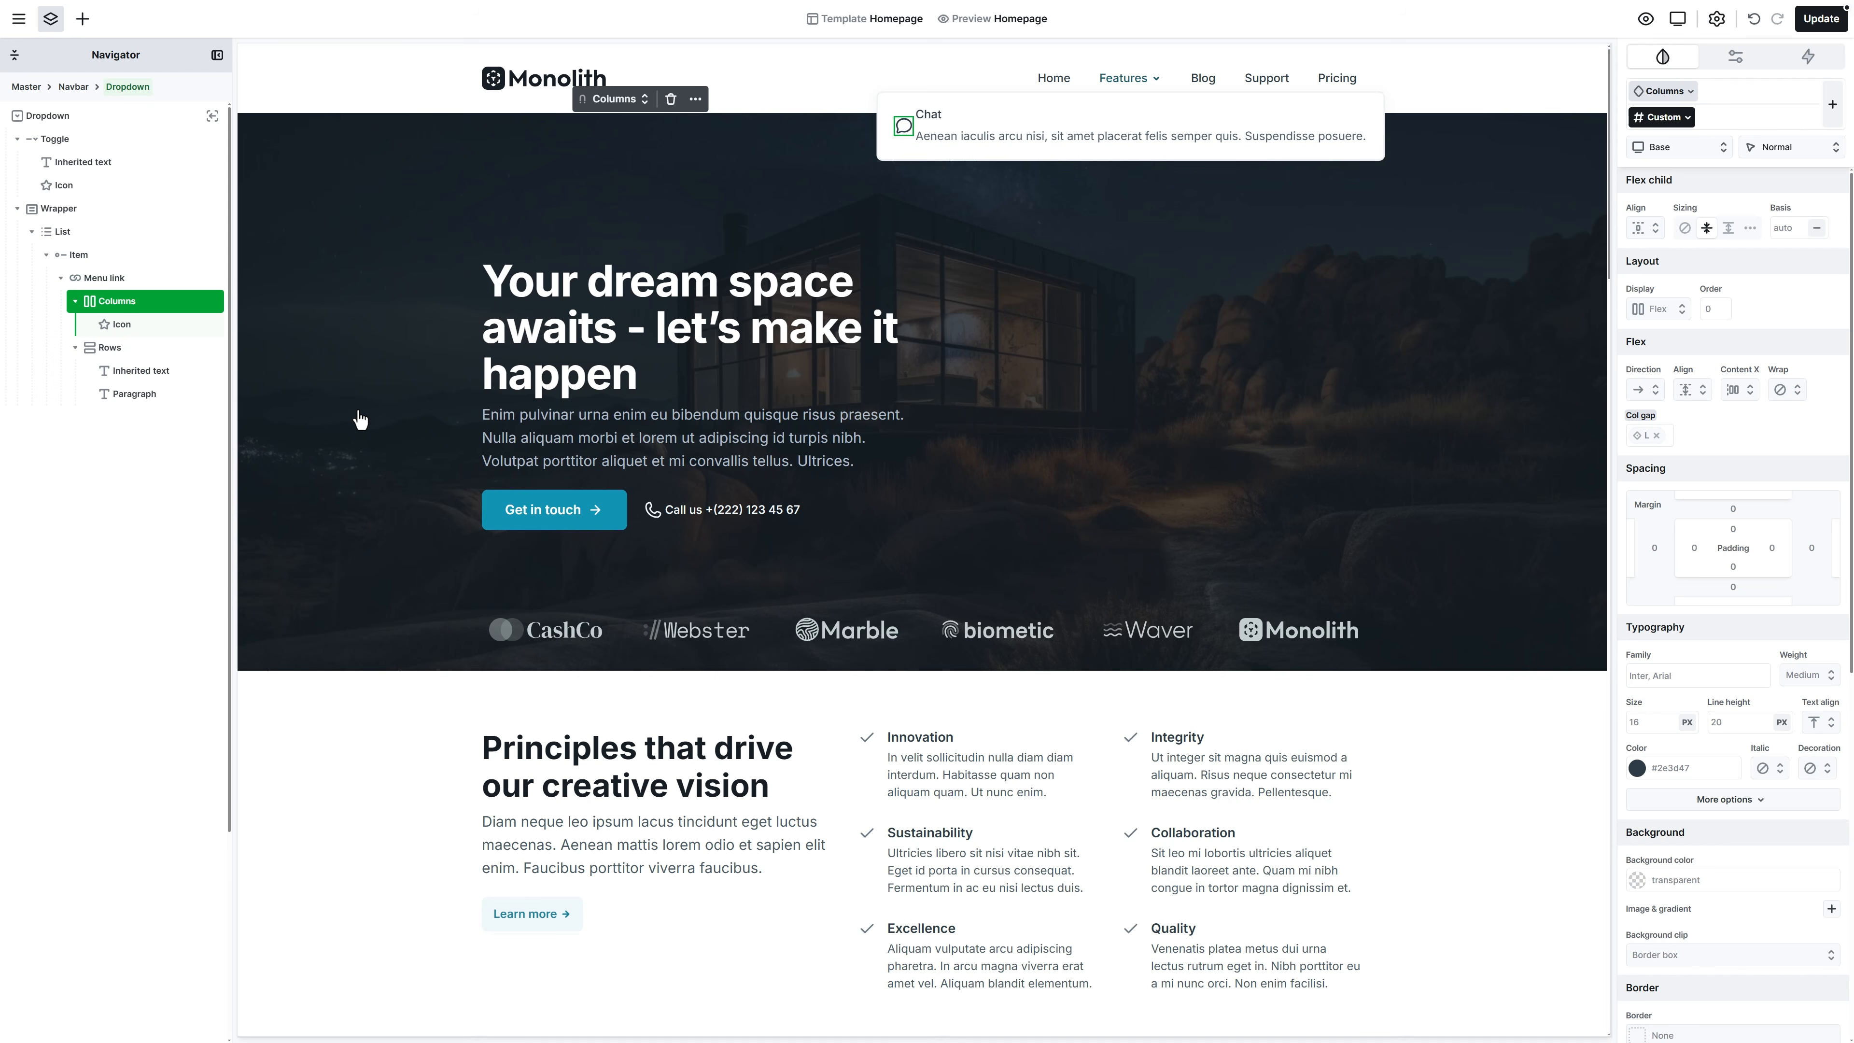
click(114, 349)
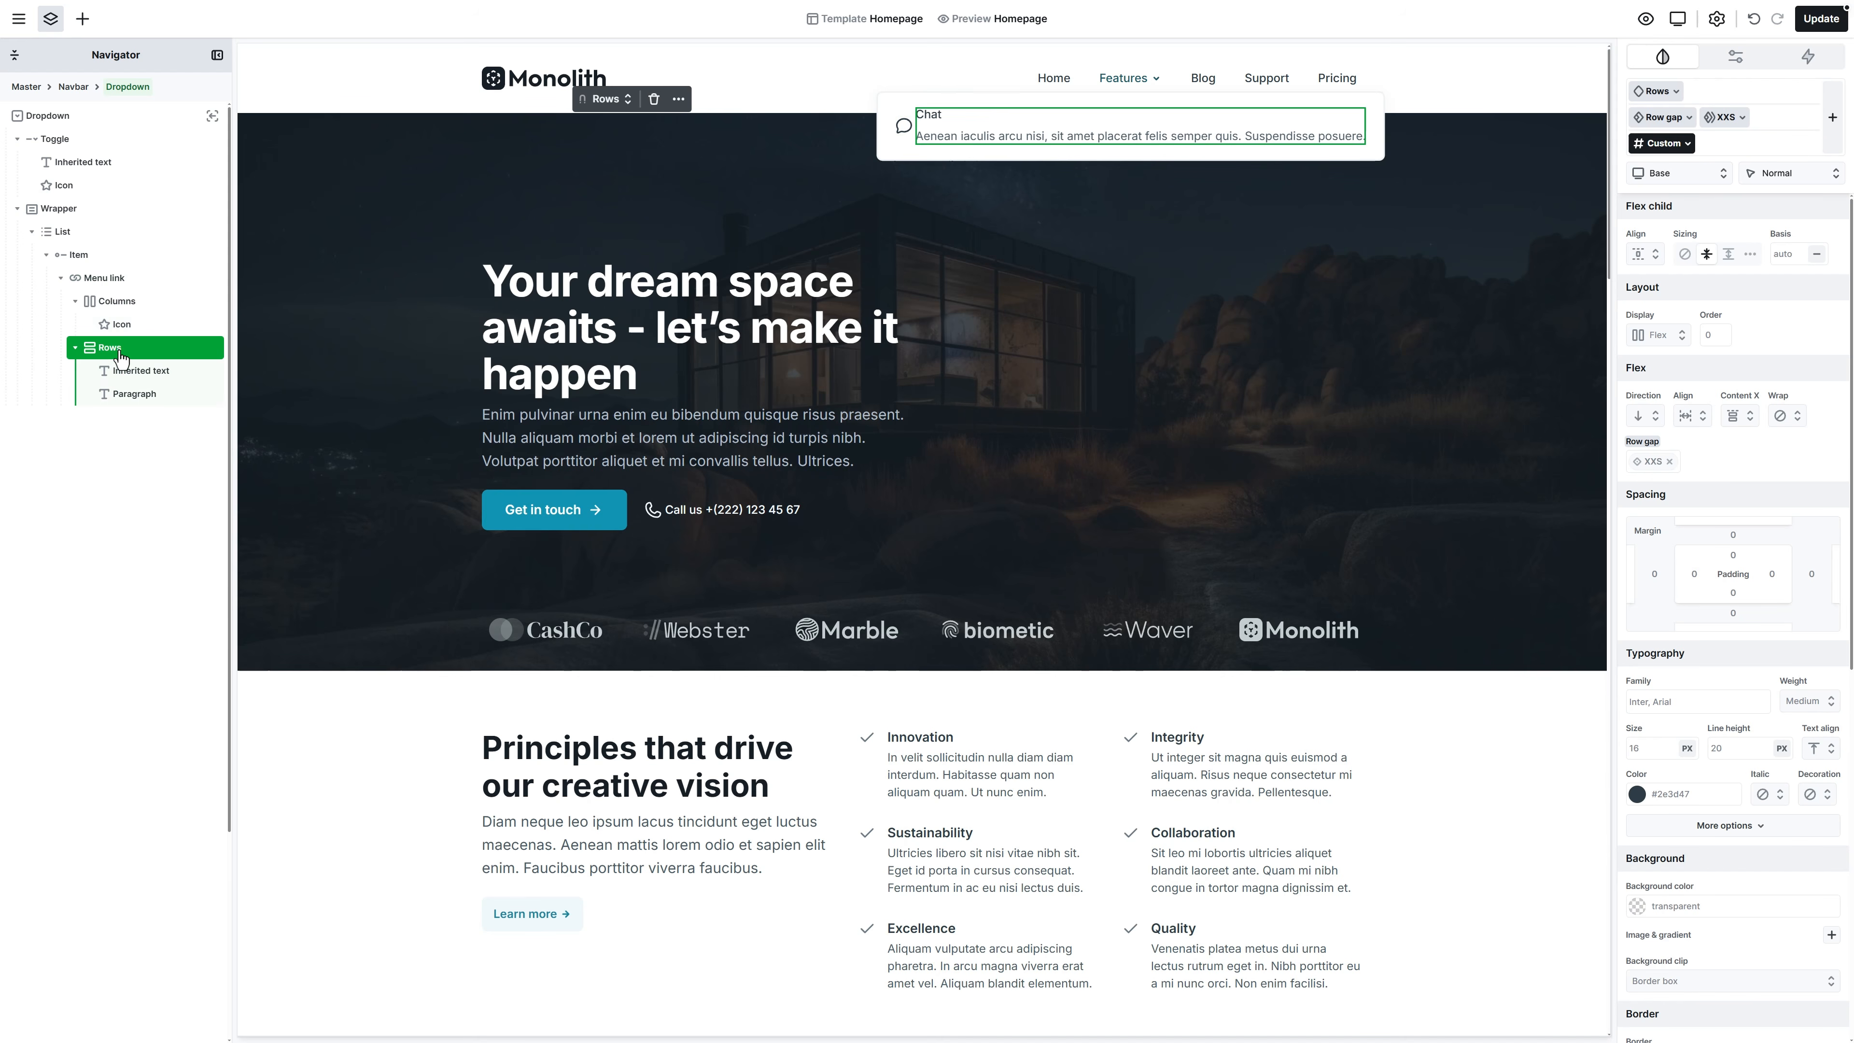
drag(115, 349, 120, 343)
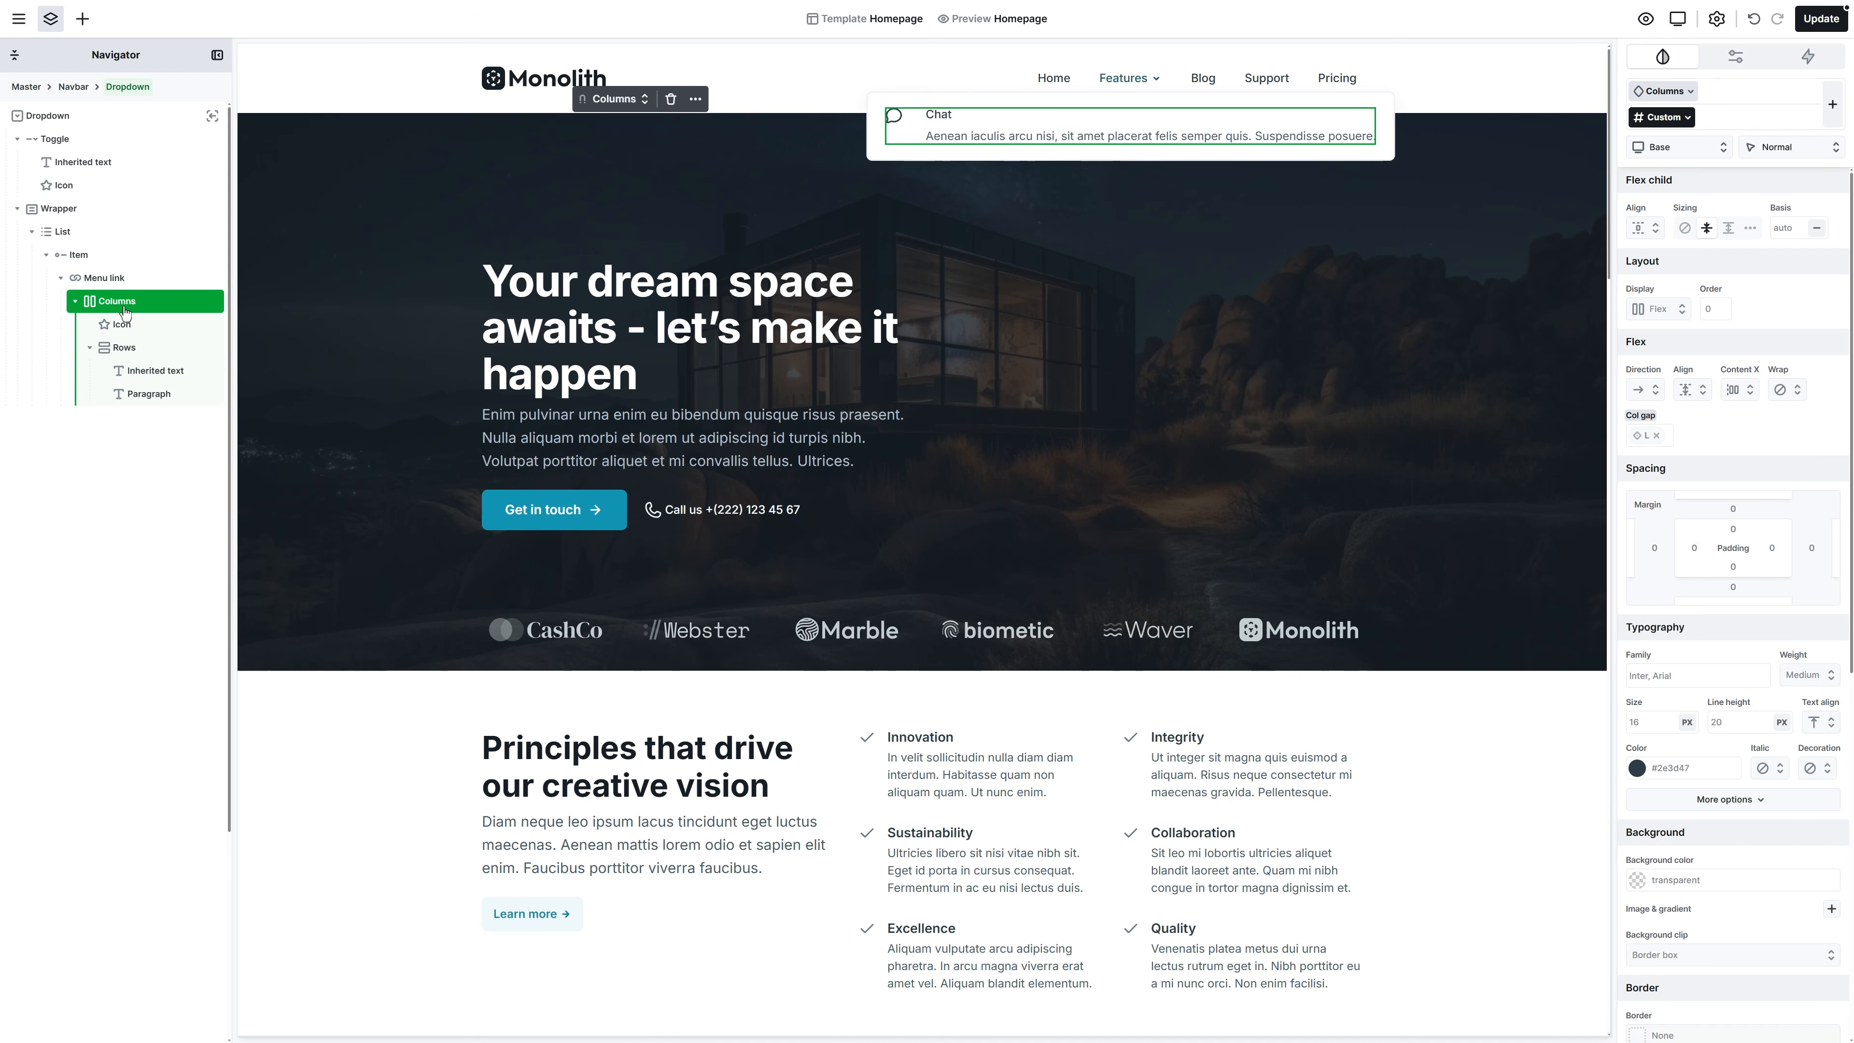
Set the column gap of the Columns element around the icon and text to XXS
click(622, 101)
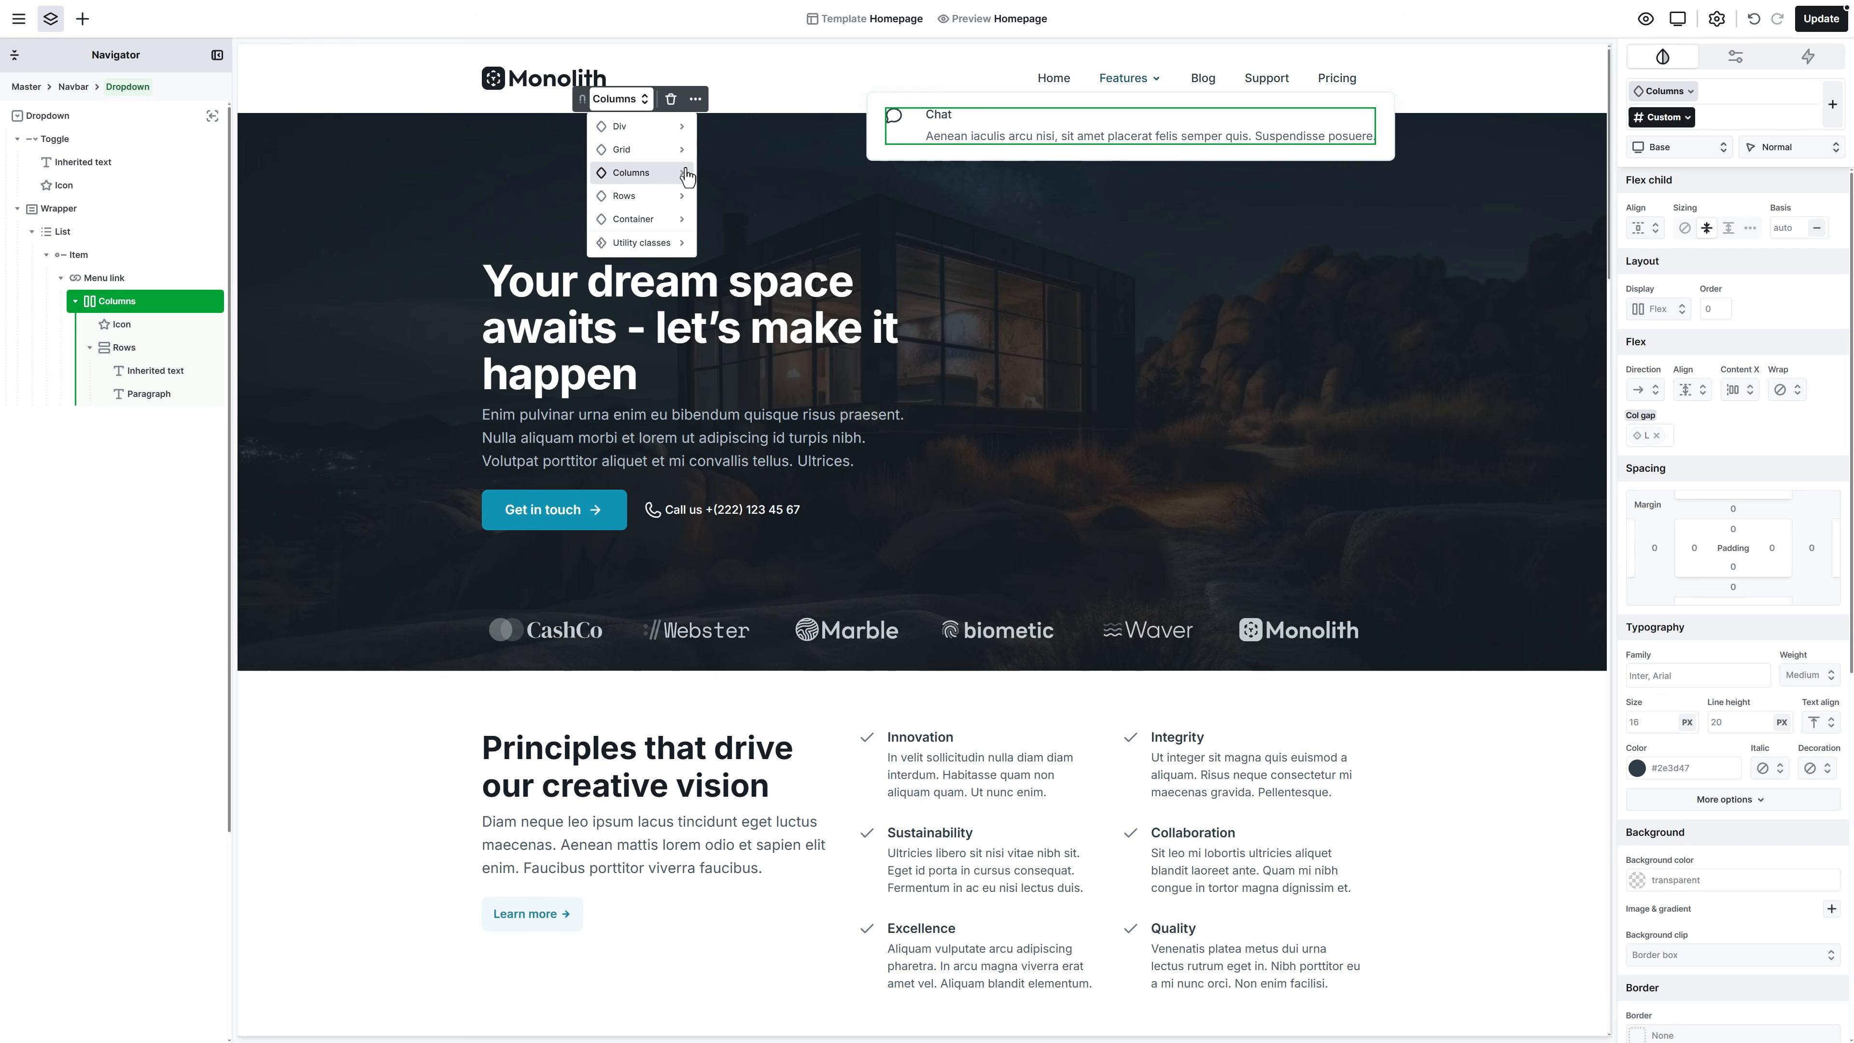
mouse_move(683, 173)
click(823, 219)
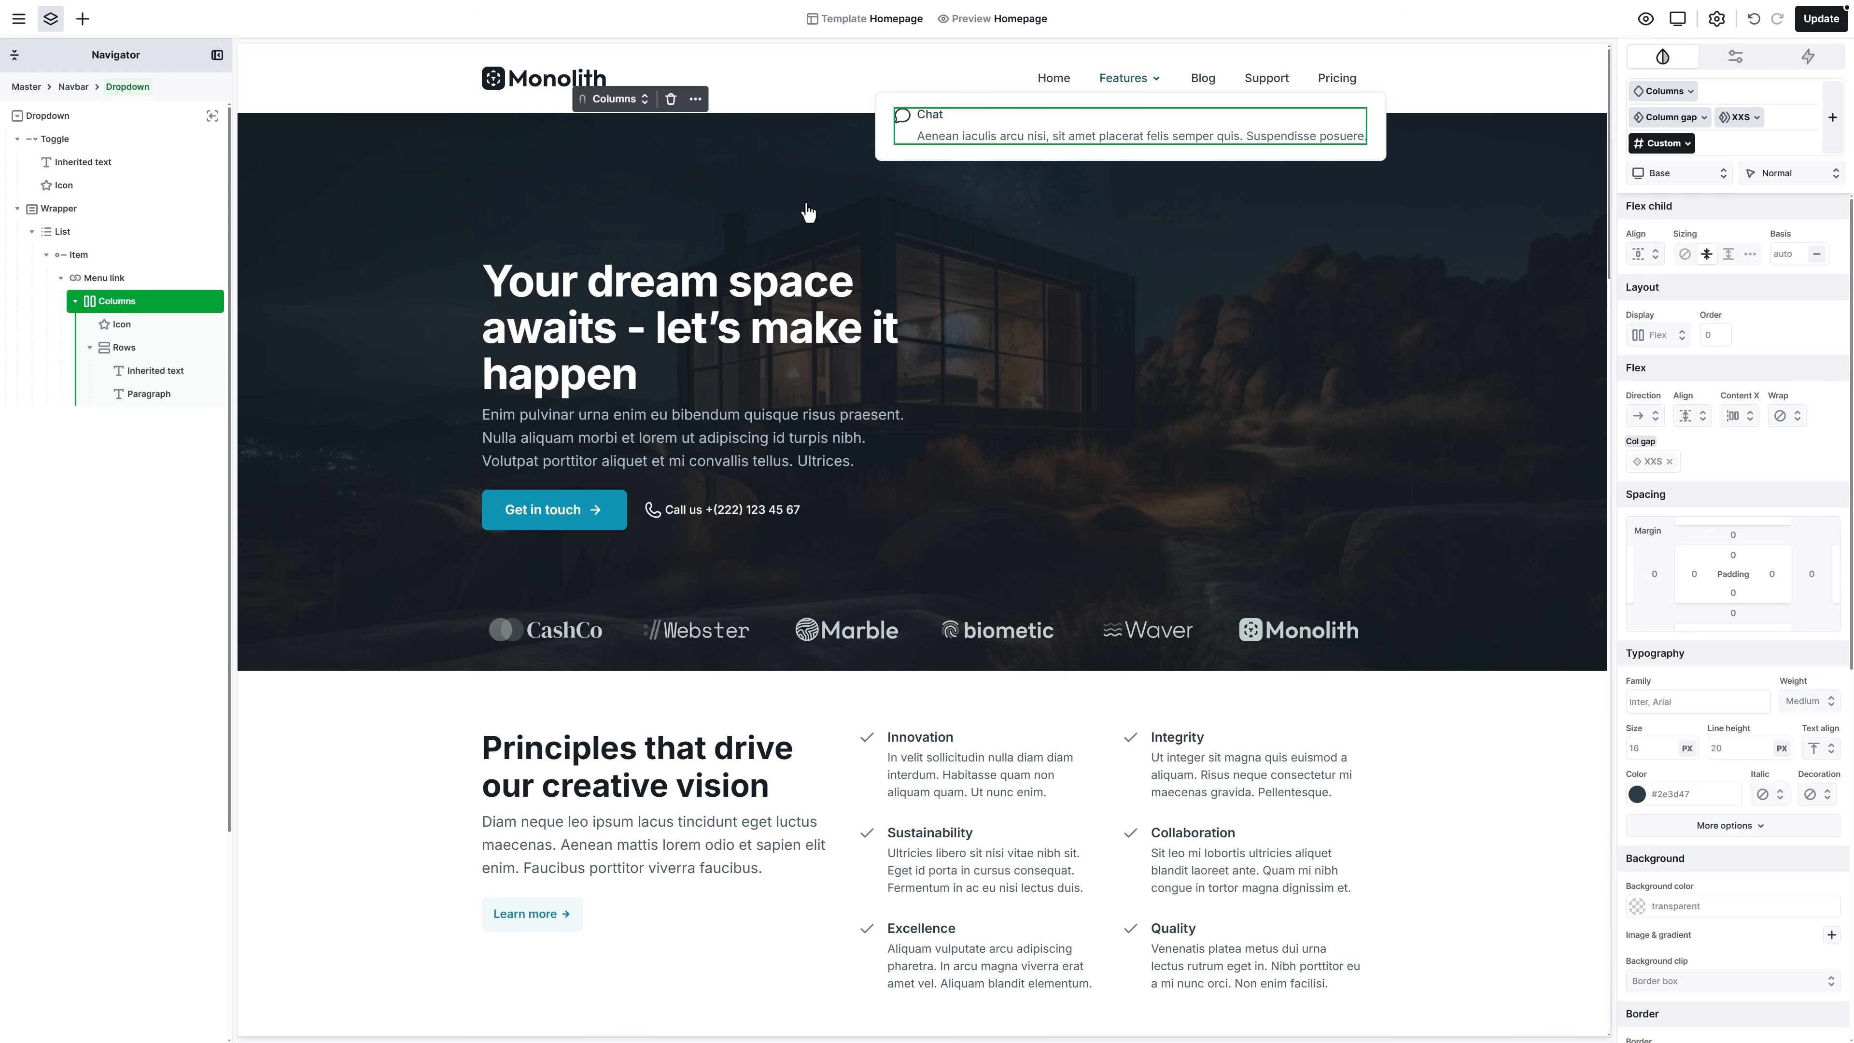
Link the menu link around the chat columns to the Chat page, found by searching "cha"
click(695, 99)
mouse_move(708, 132)
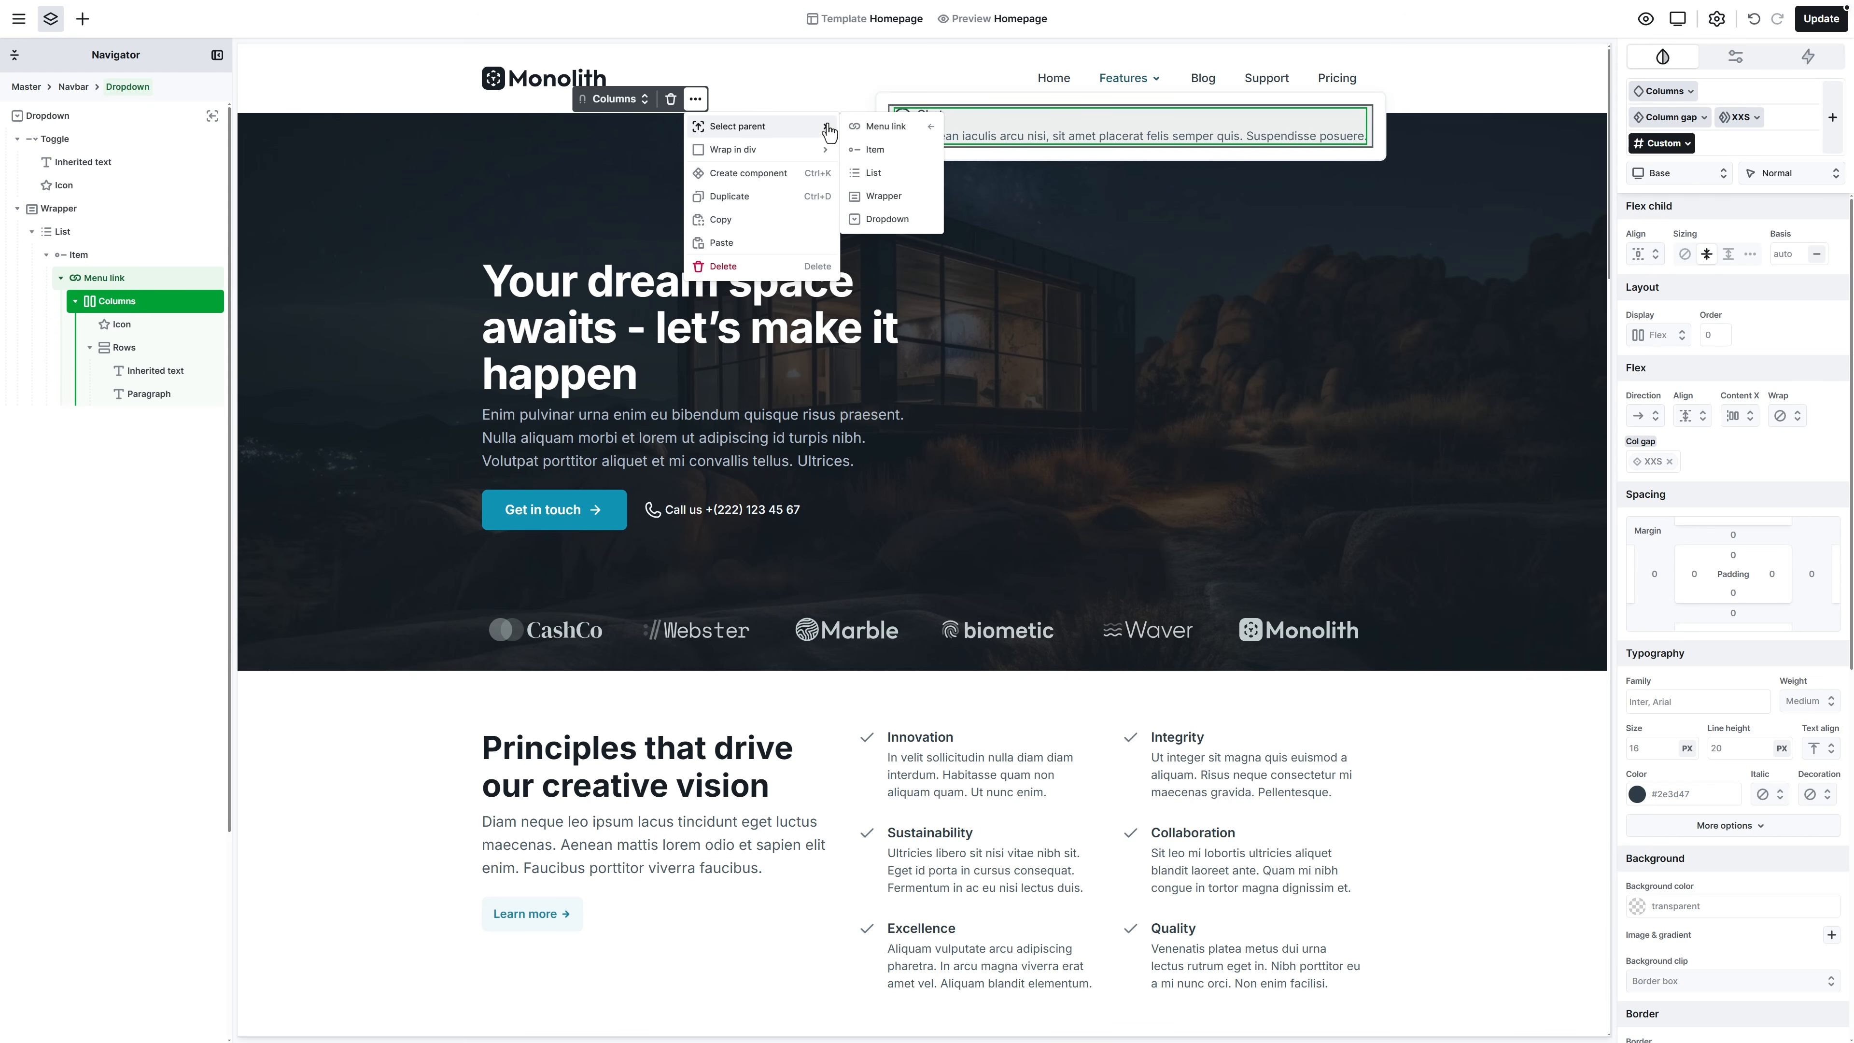
click(872, 127)
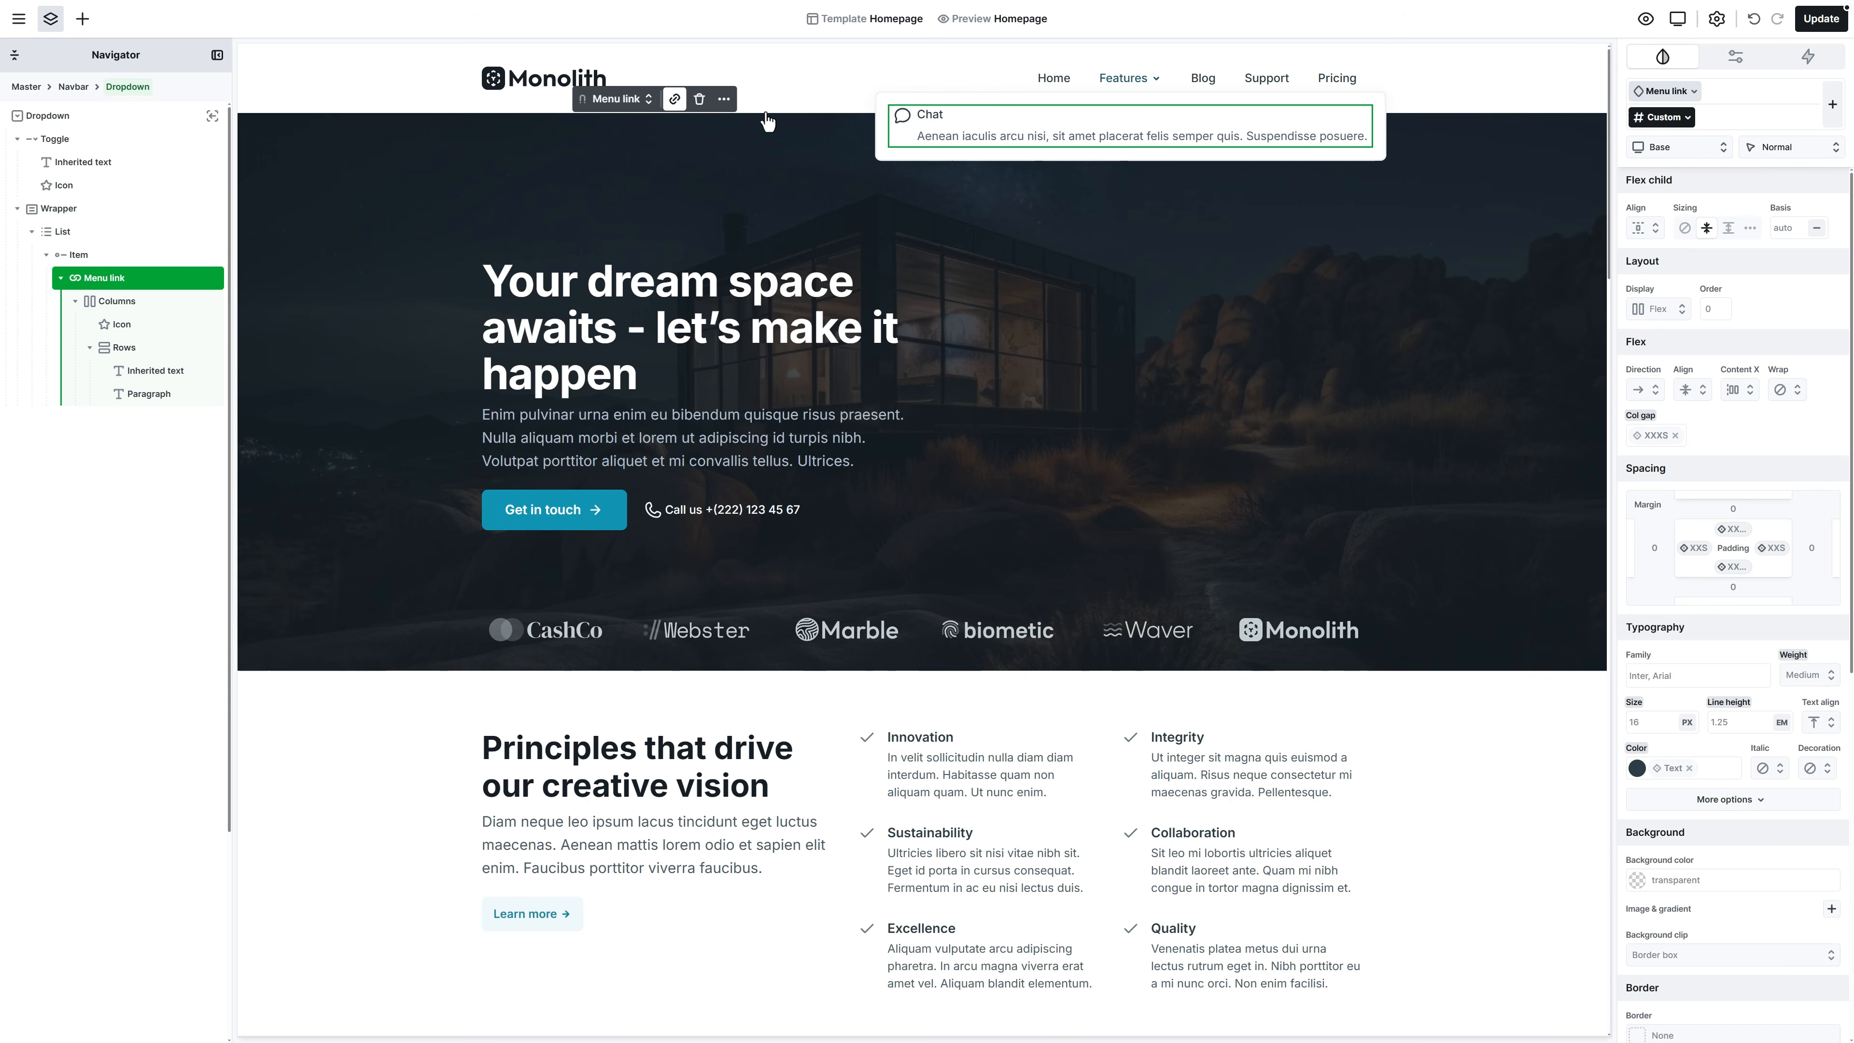
click(675, 100)
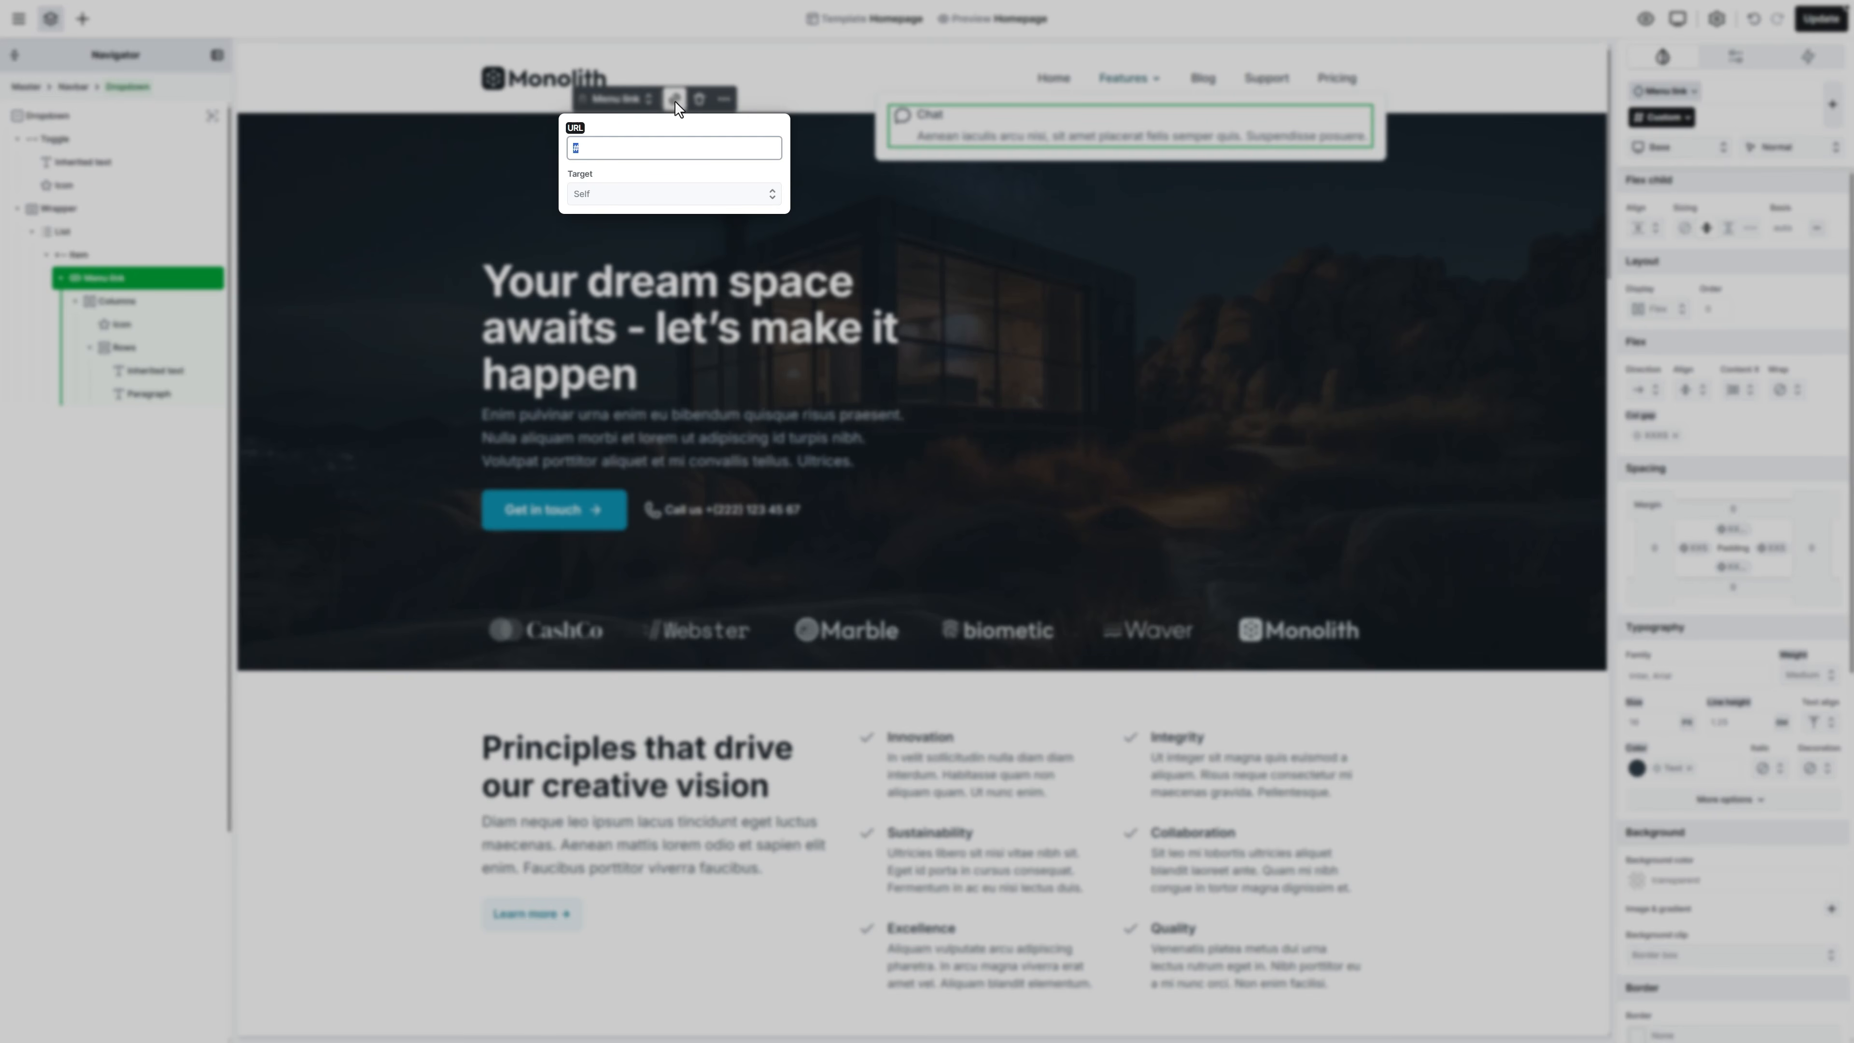
key(BackSpace)
text(cha)
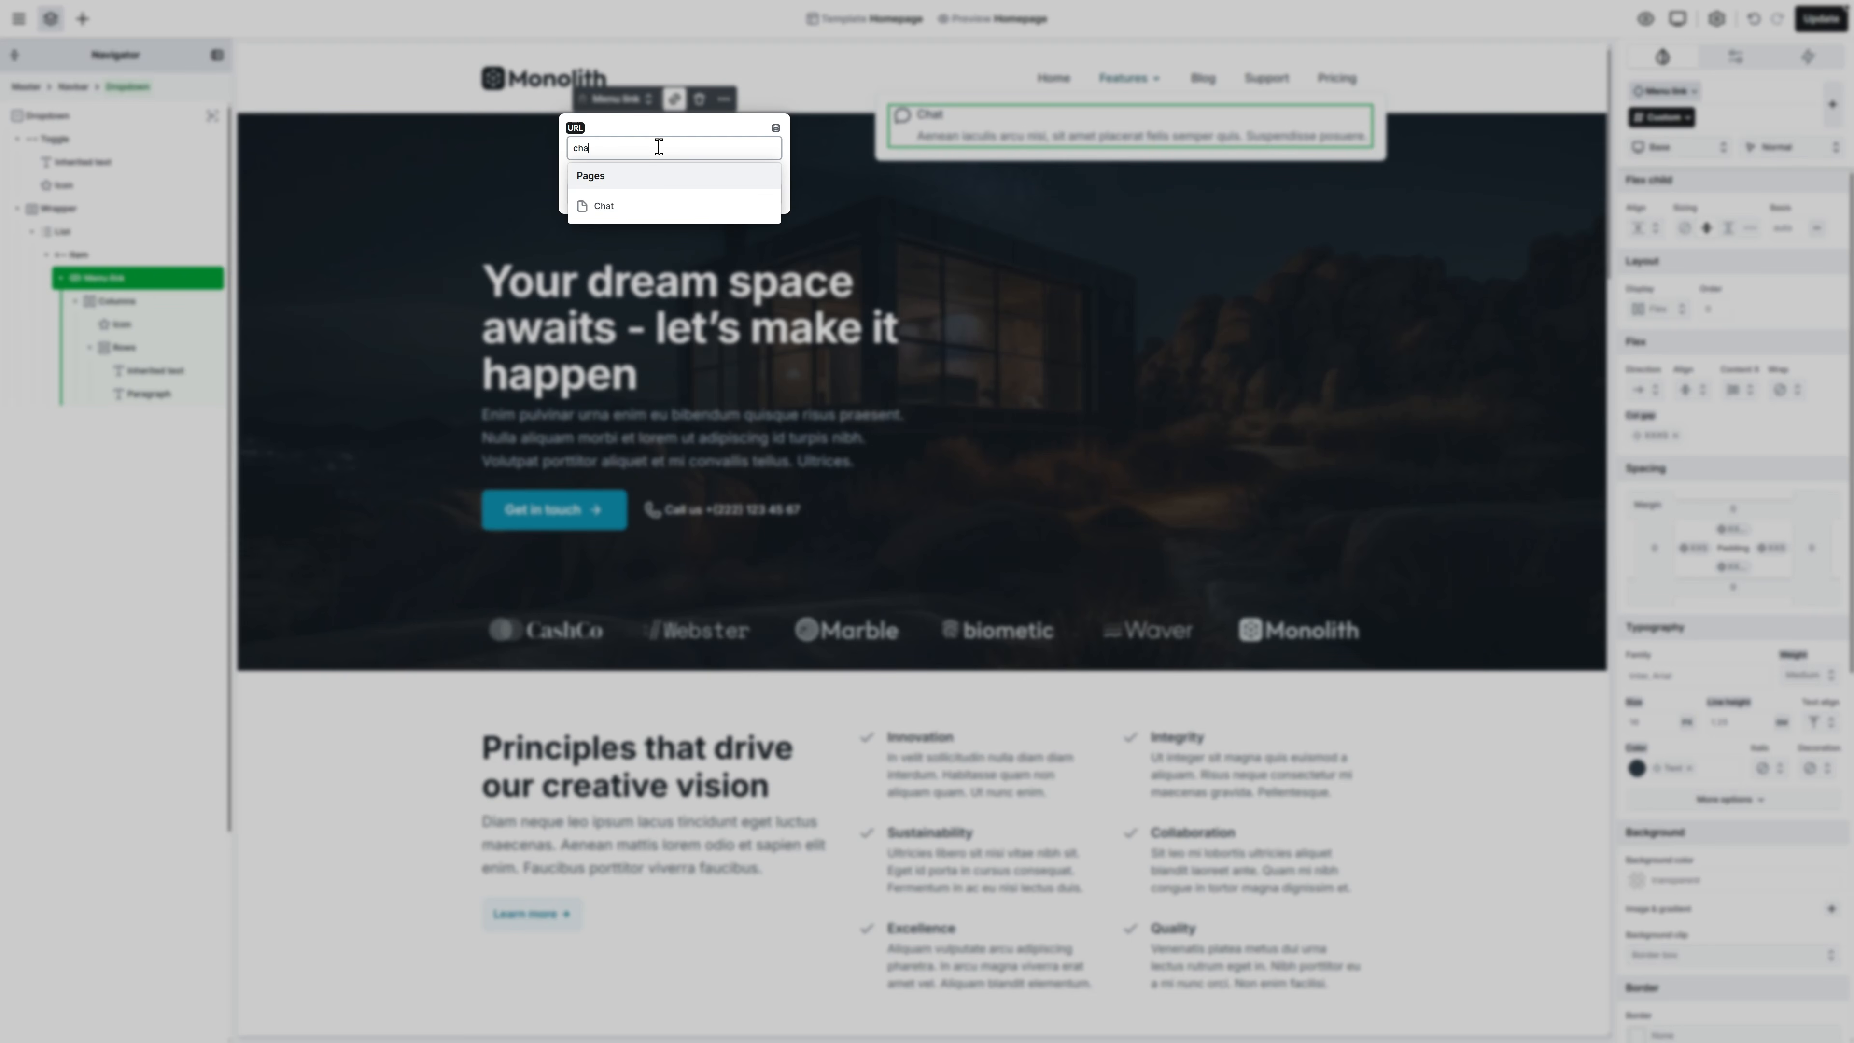
click(662, 206)
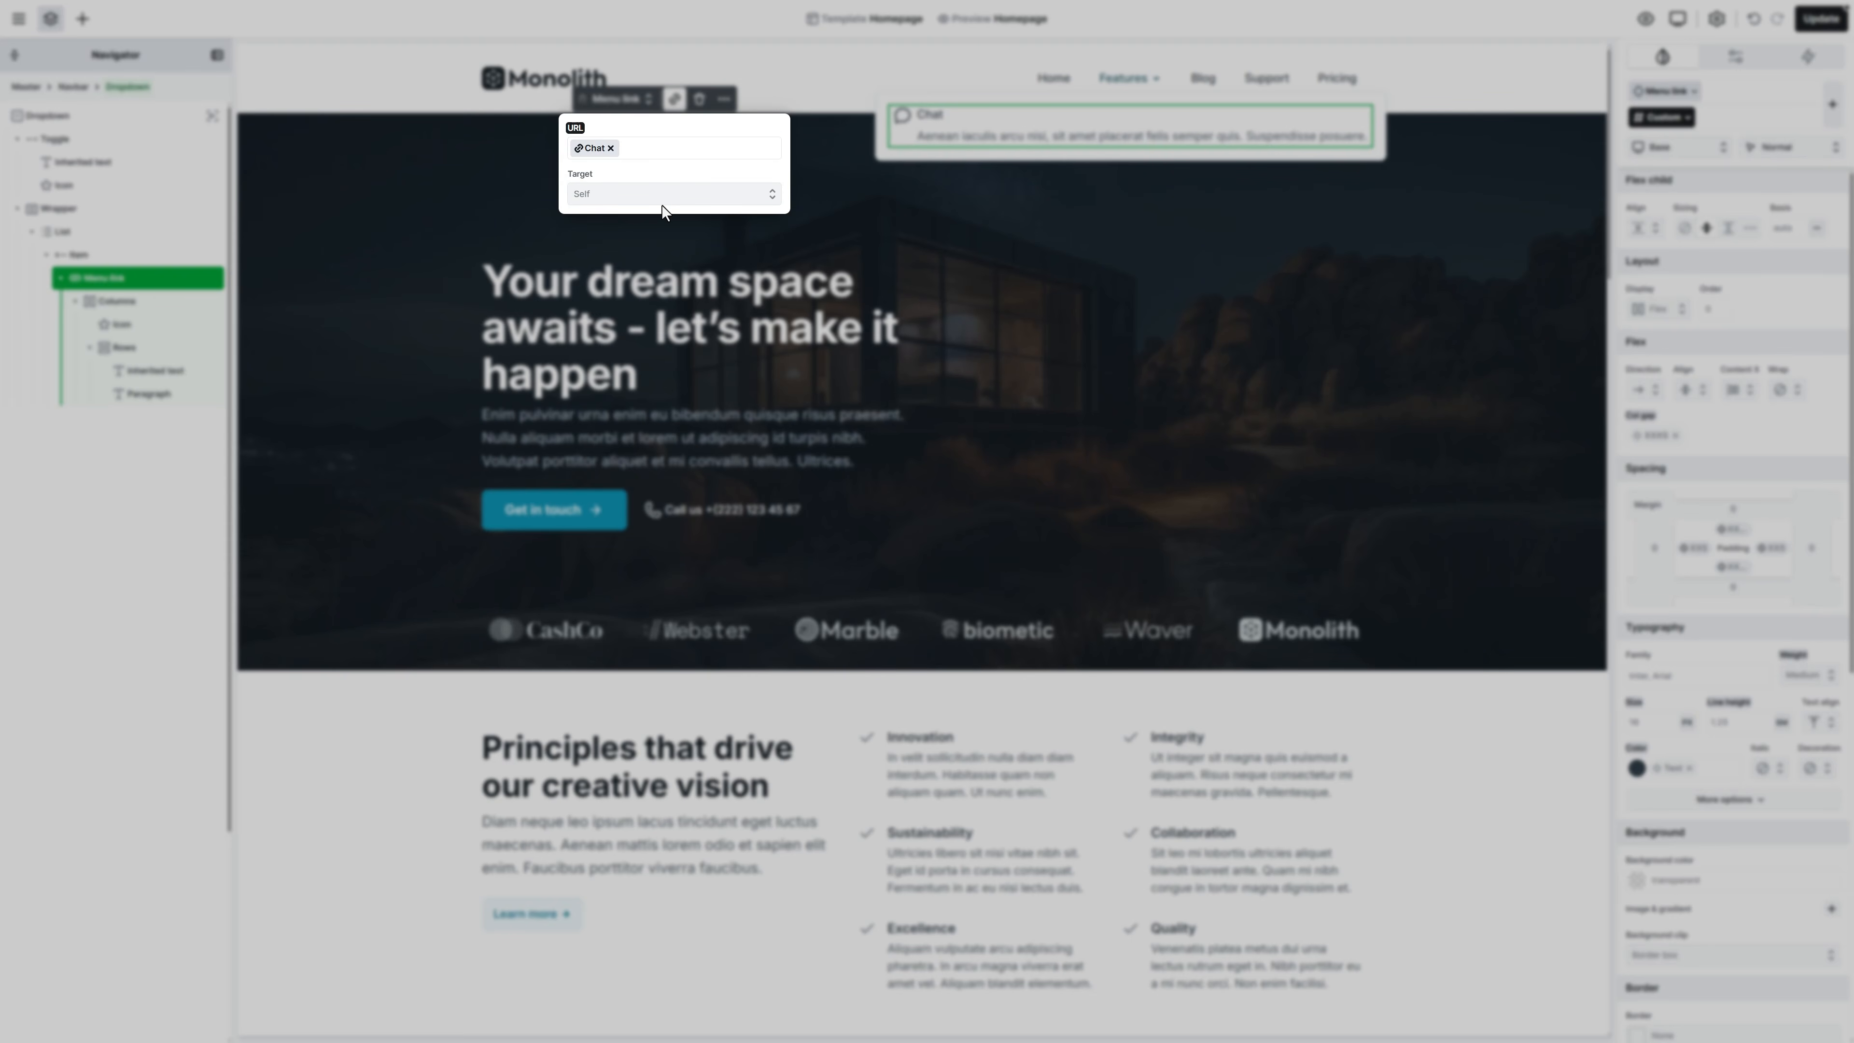
key(Escape)
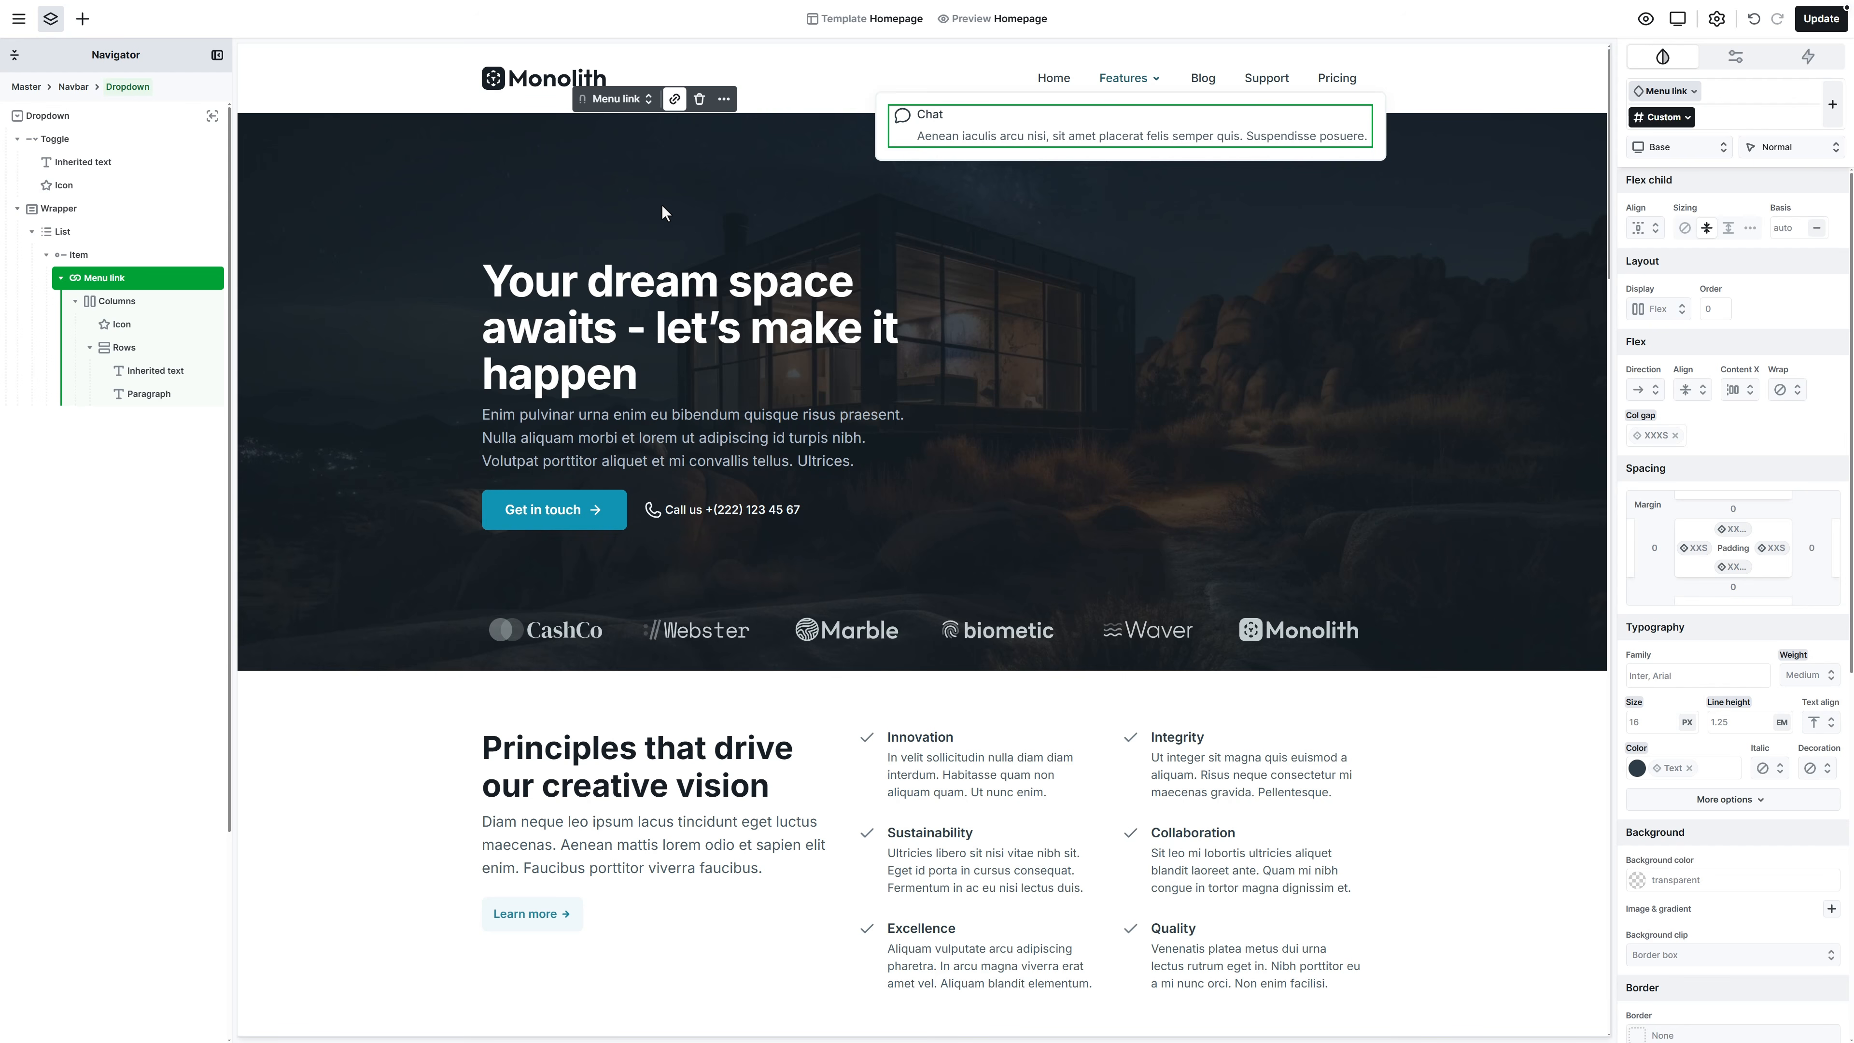
Create a component named "Menu link" from the Chat menu link, in the Part category
click(723, 99)
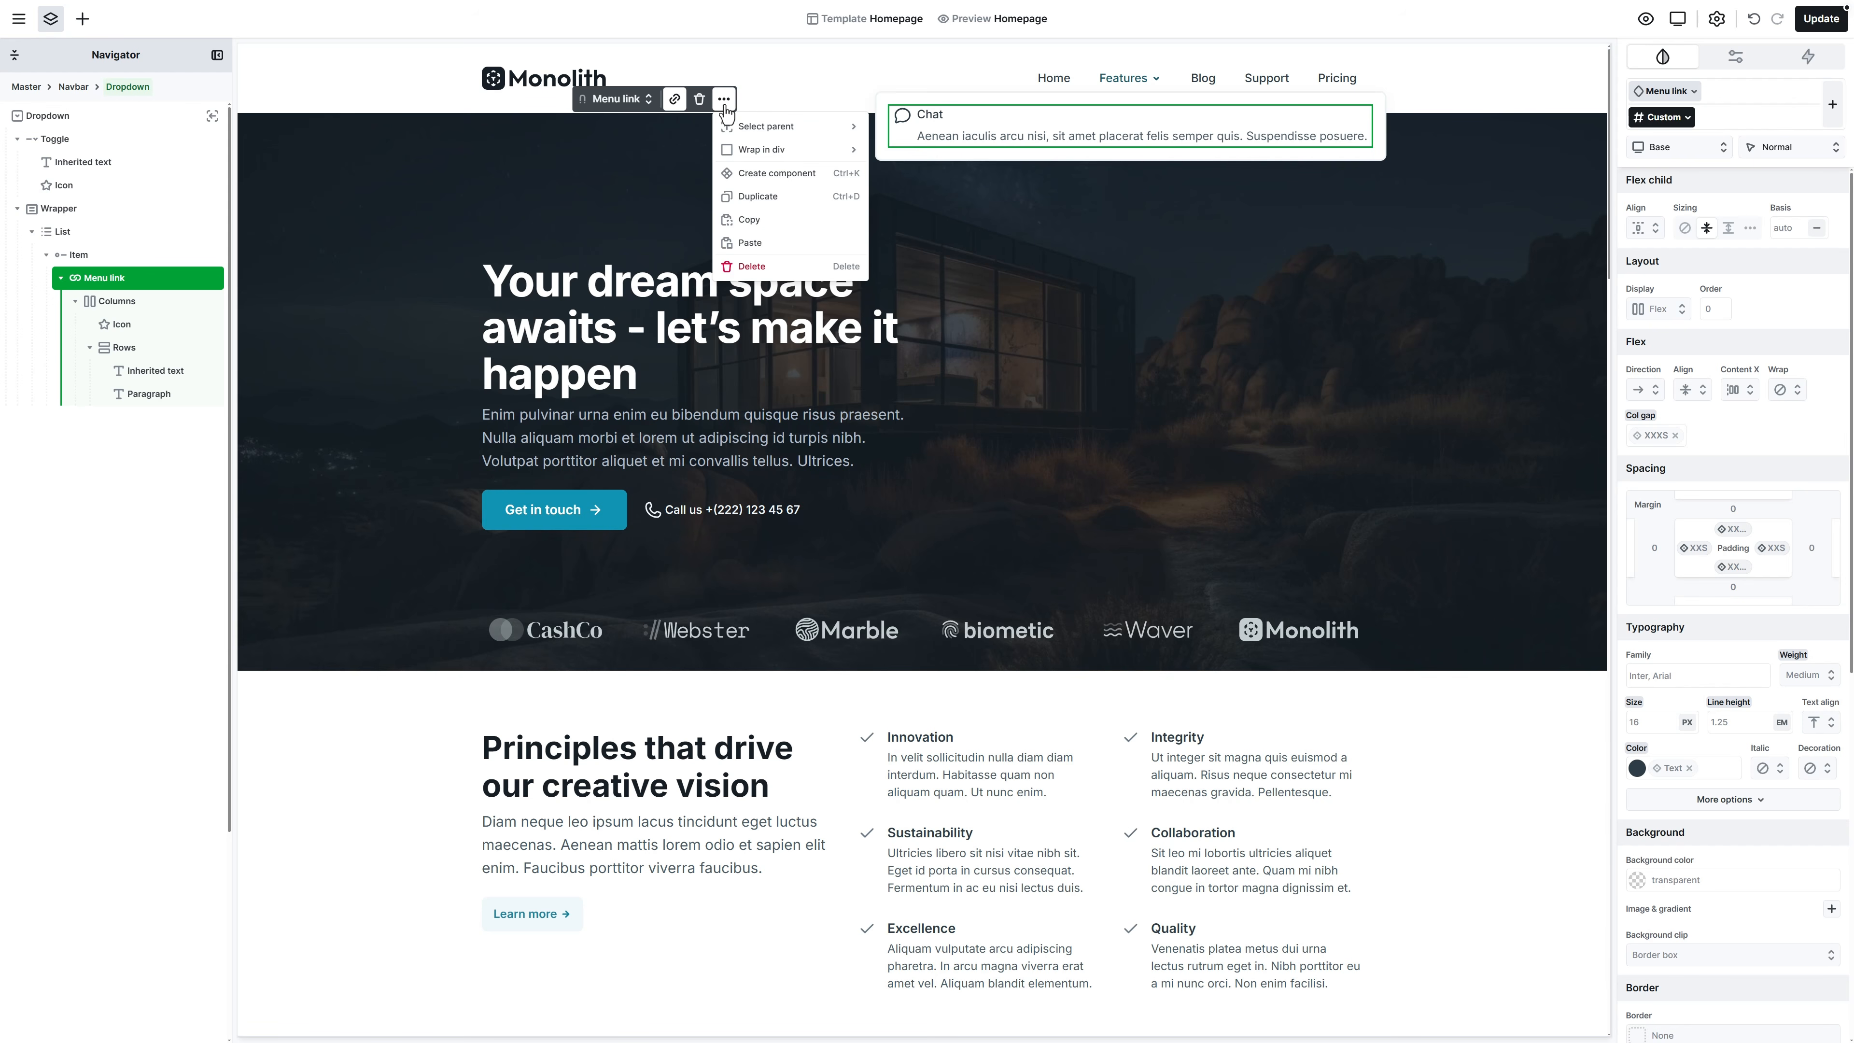
click(759, 174)
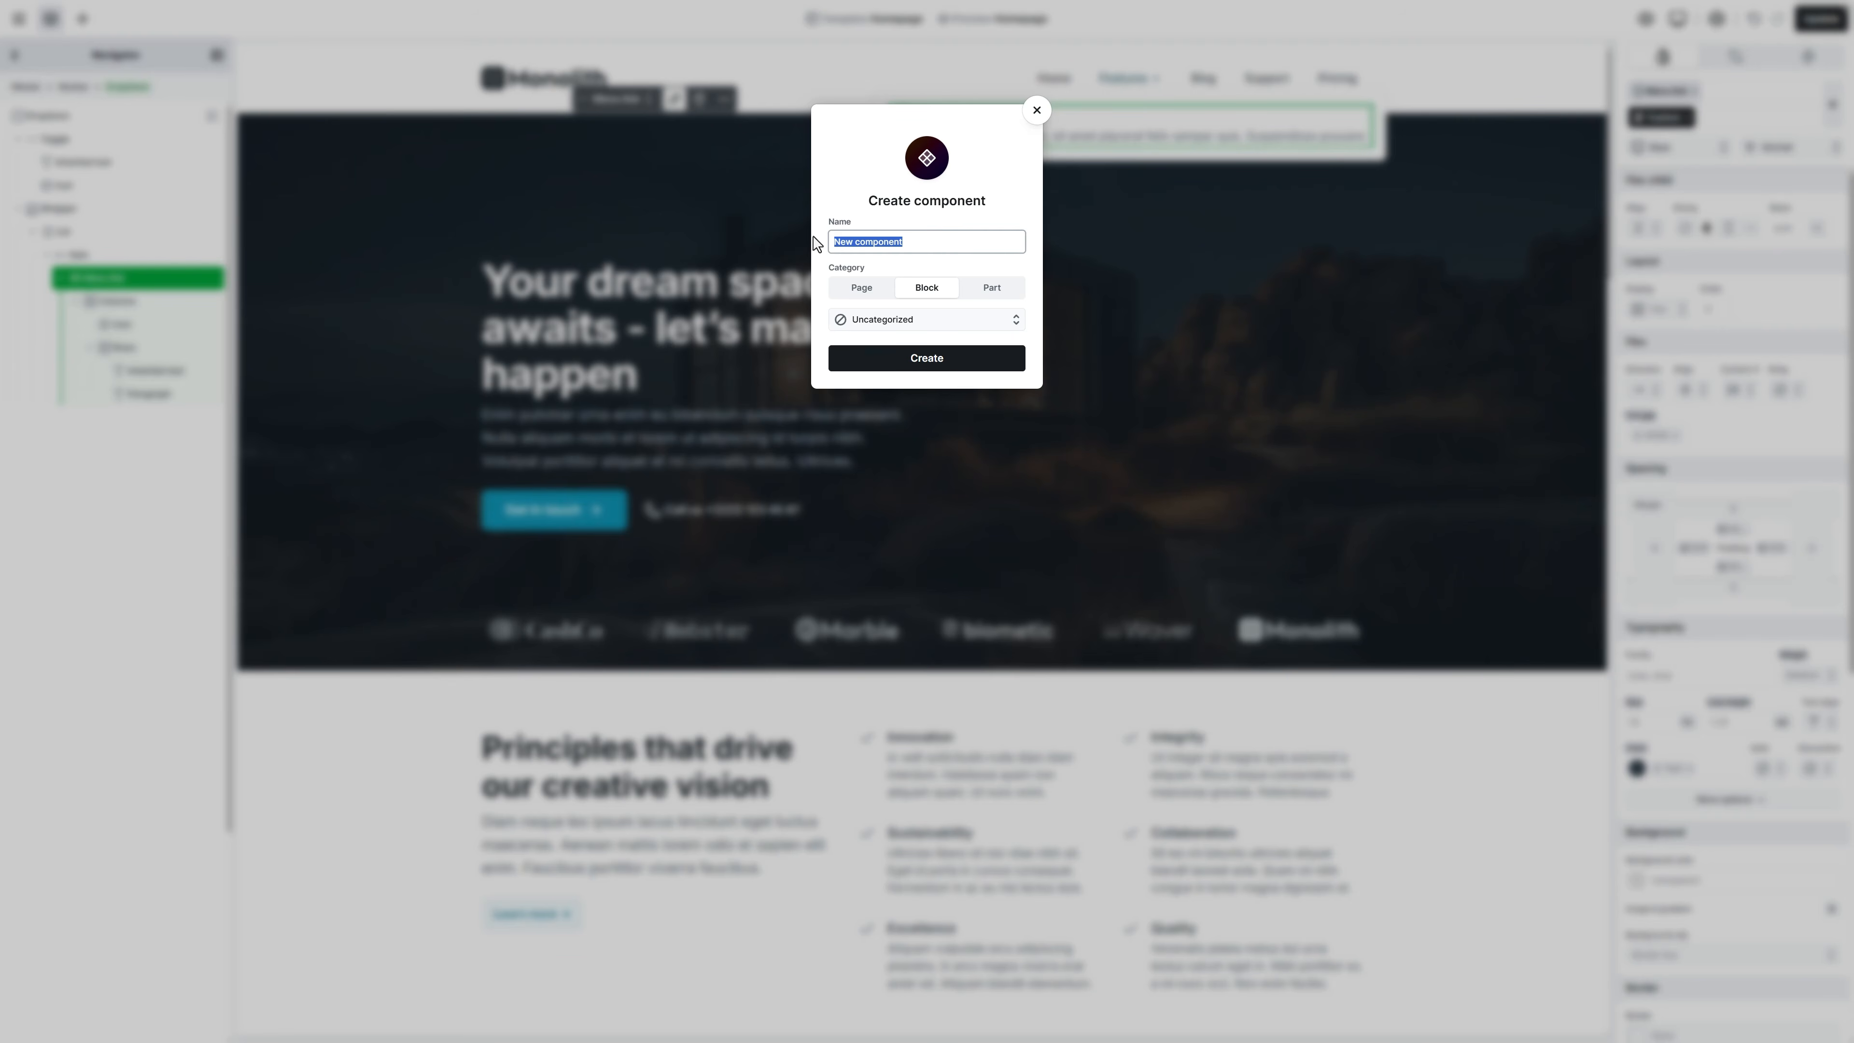
text(Menu link)
click(987, 290)
click(927, 360)
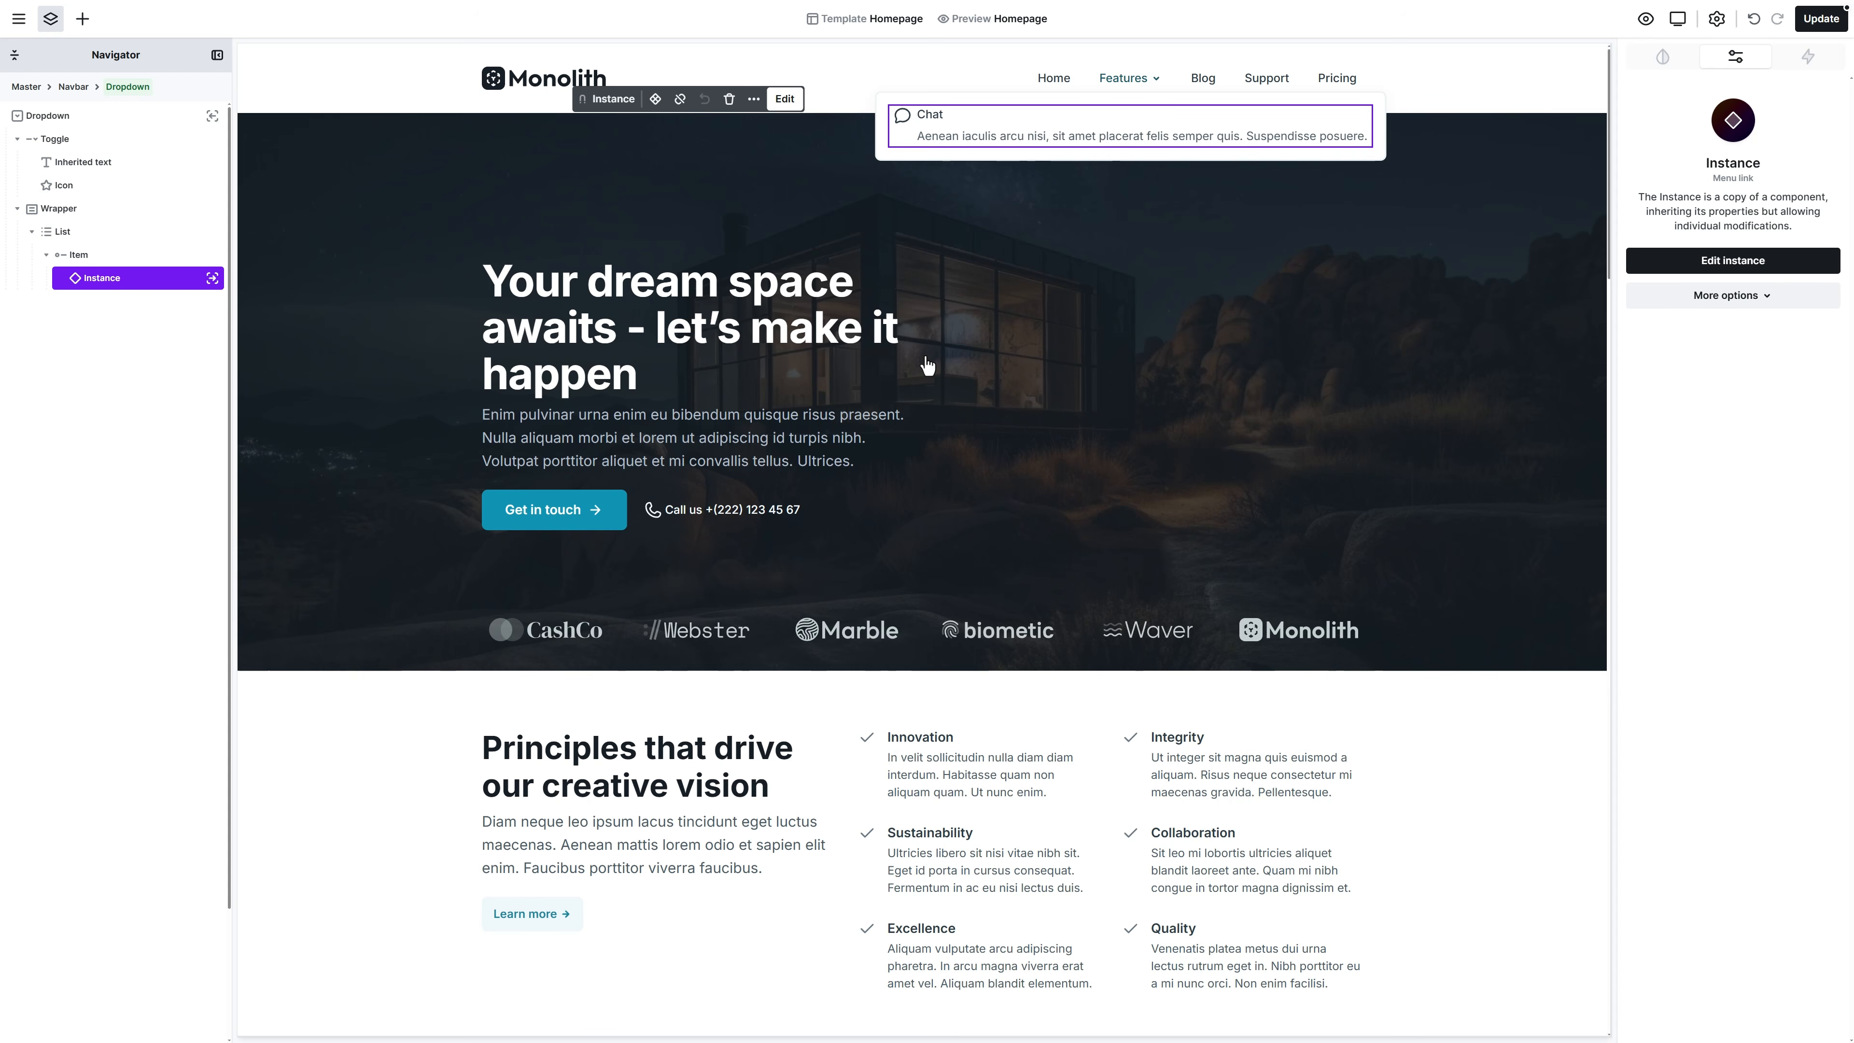
Select the parent Item of the Chat component instance and add two more items to the dropdown list
click(753, 98)
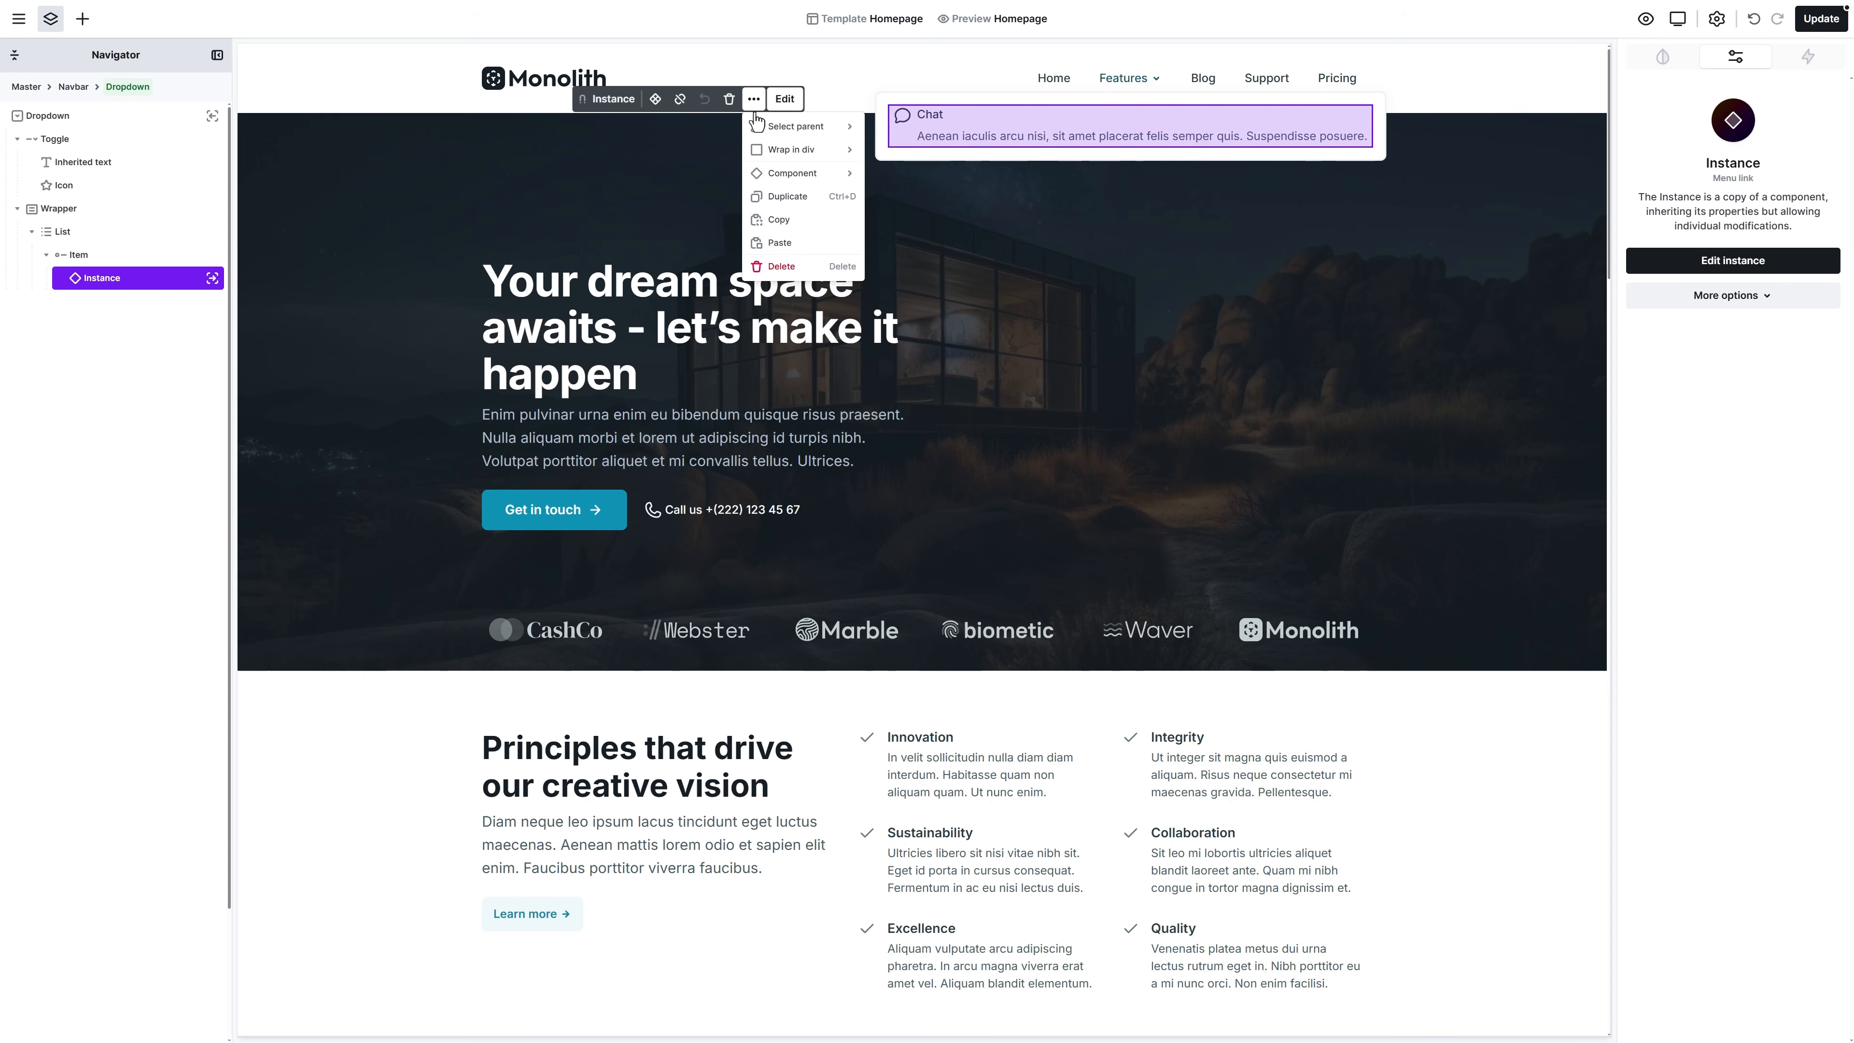
mouse_move(796, 127)
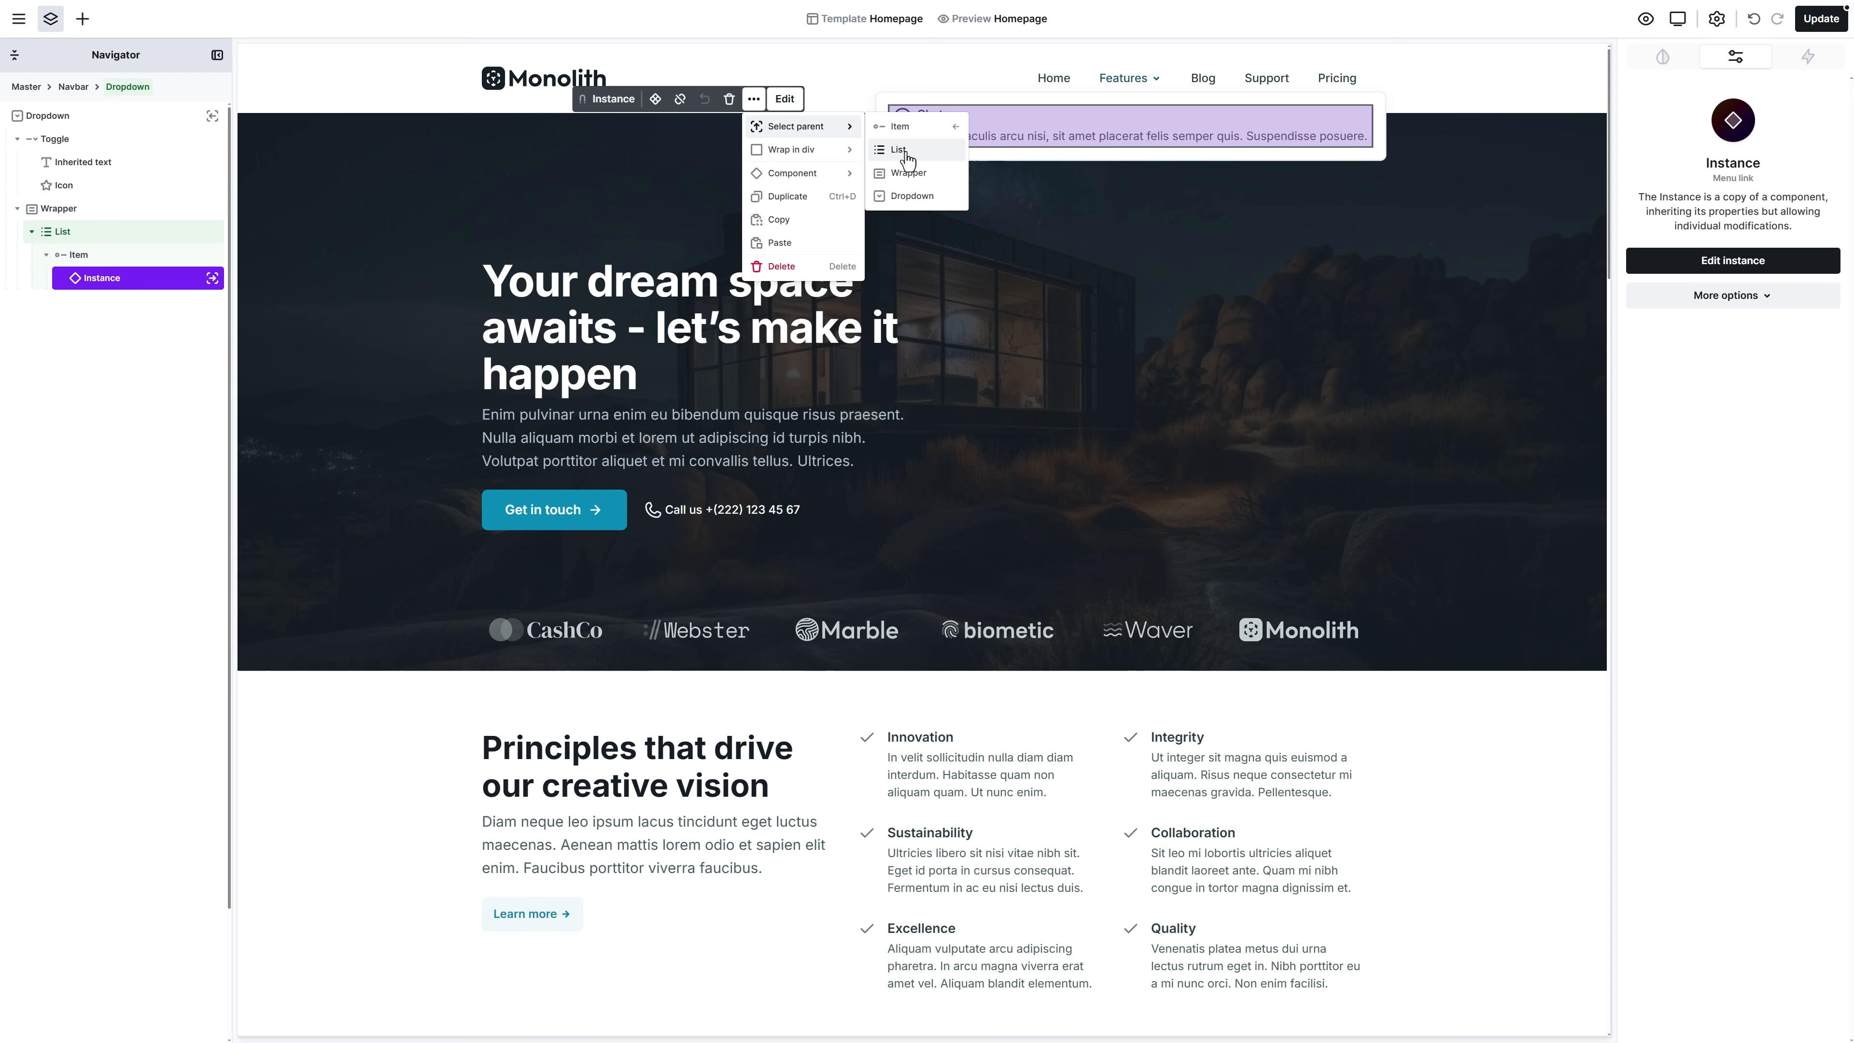
click(902, 130)
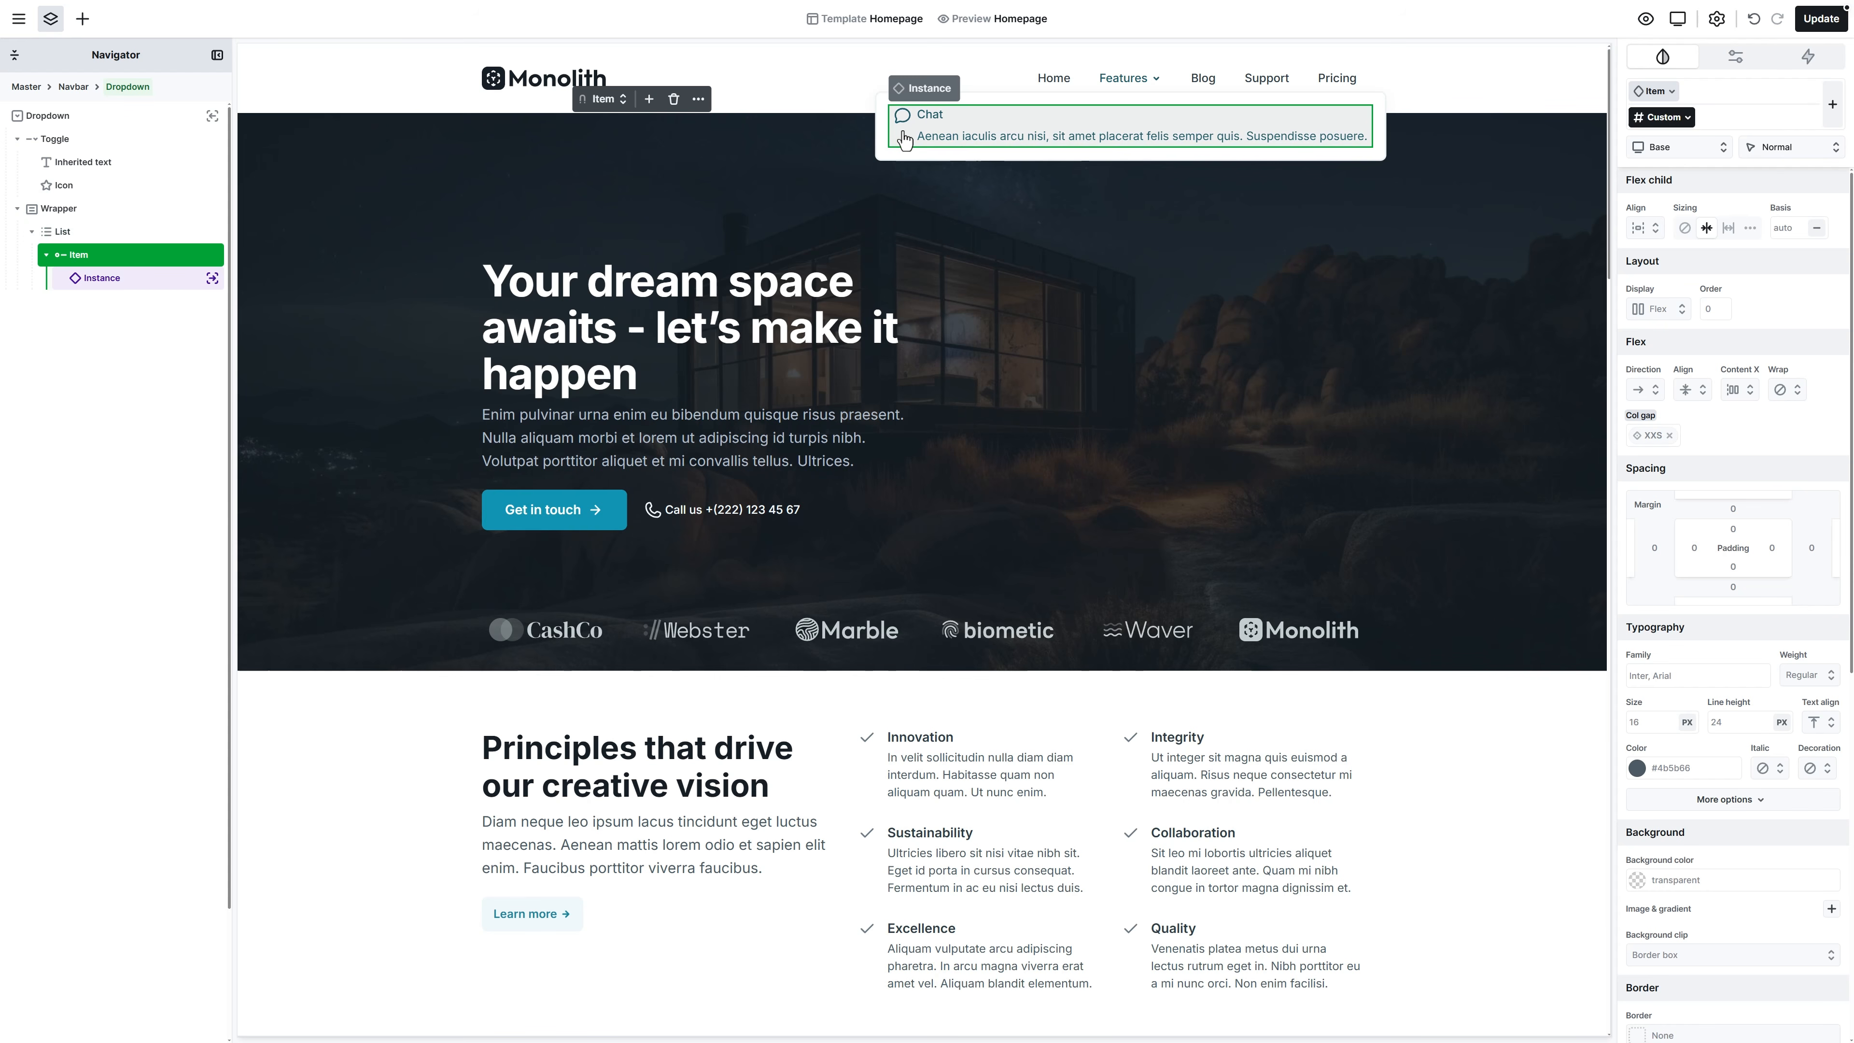
click(649, 99)
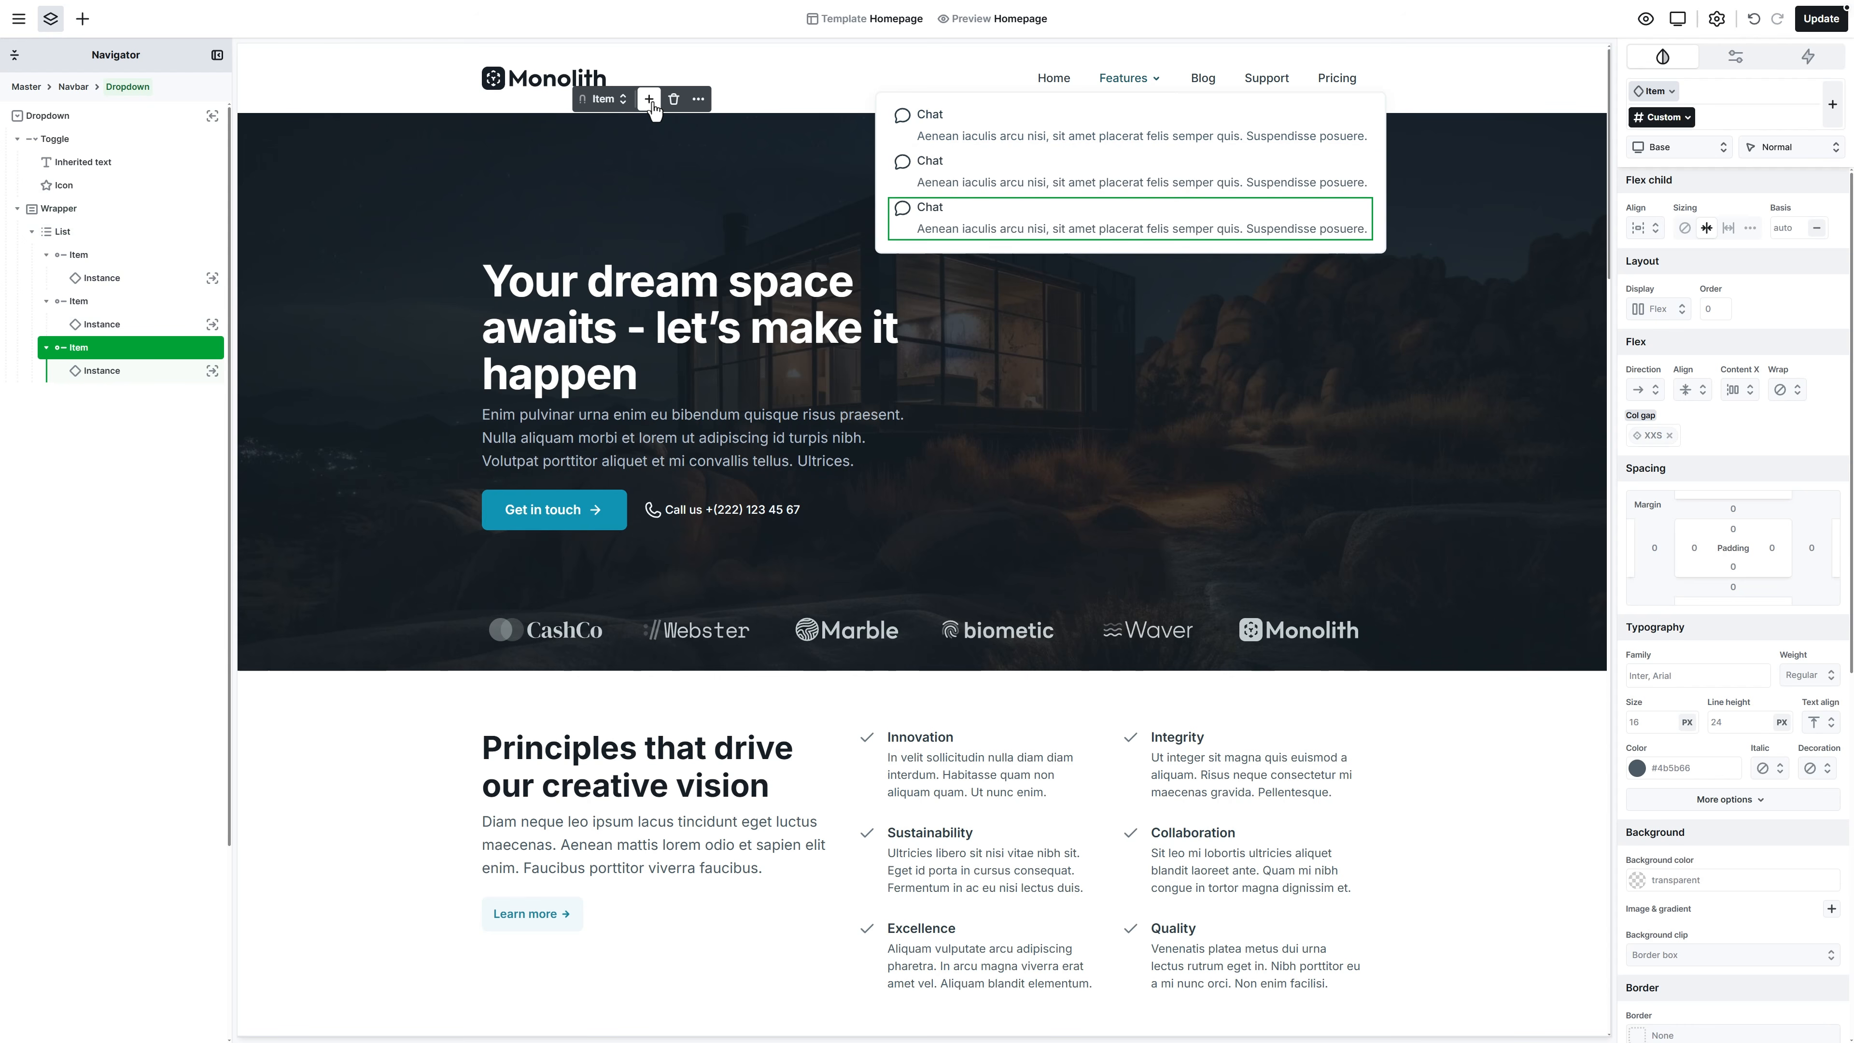
Replace the second menu item's icon with the megaphone found by searching "anno"
double_click(898, 161)
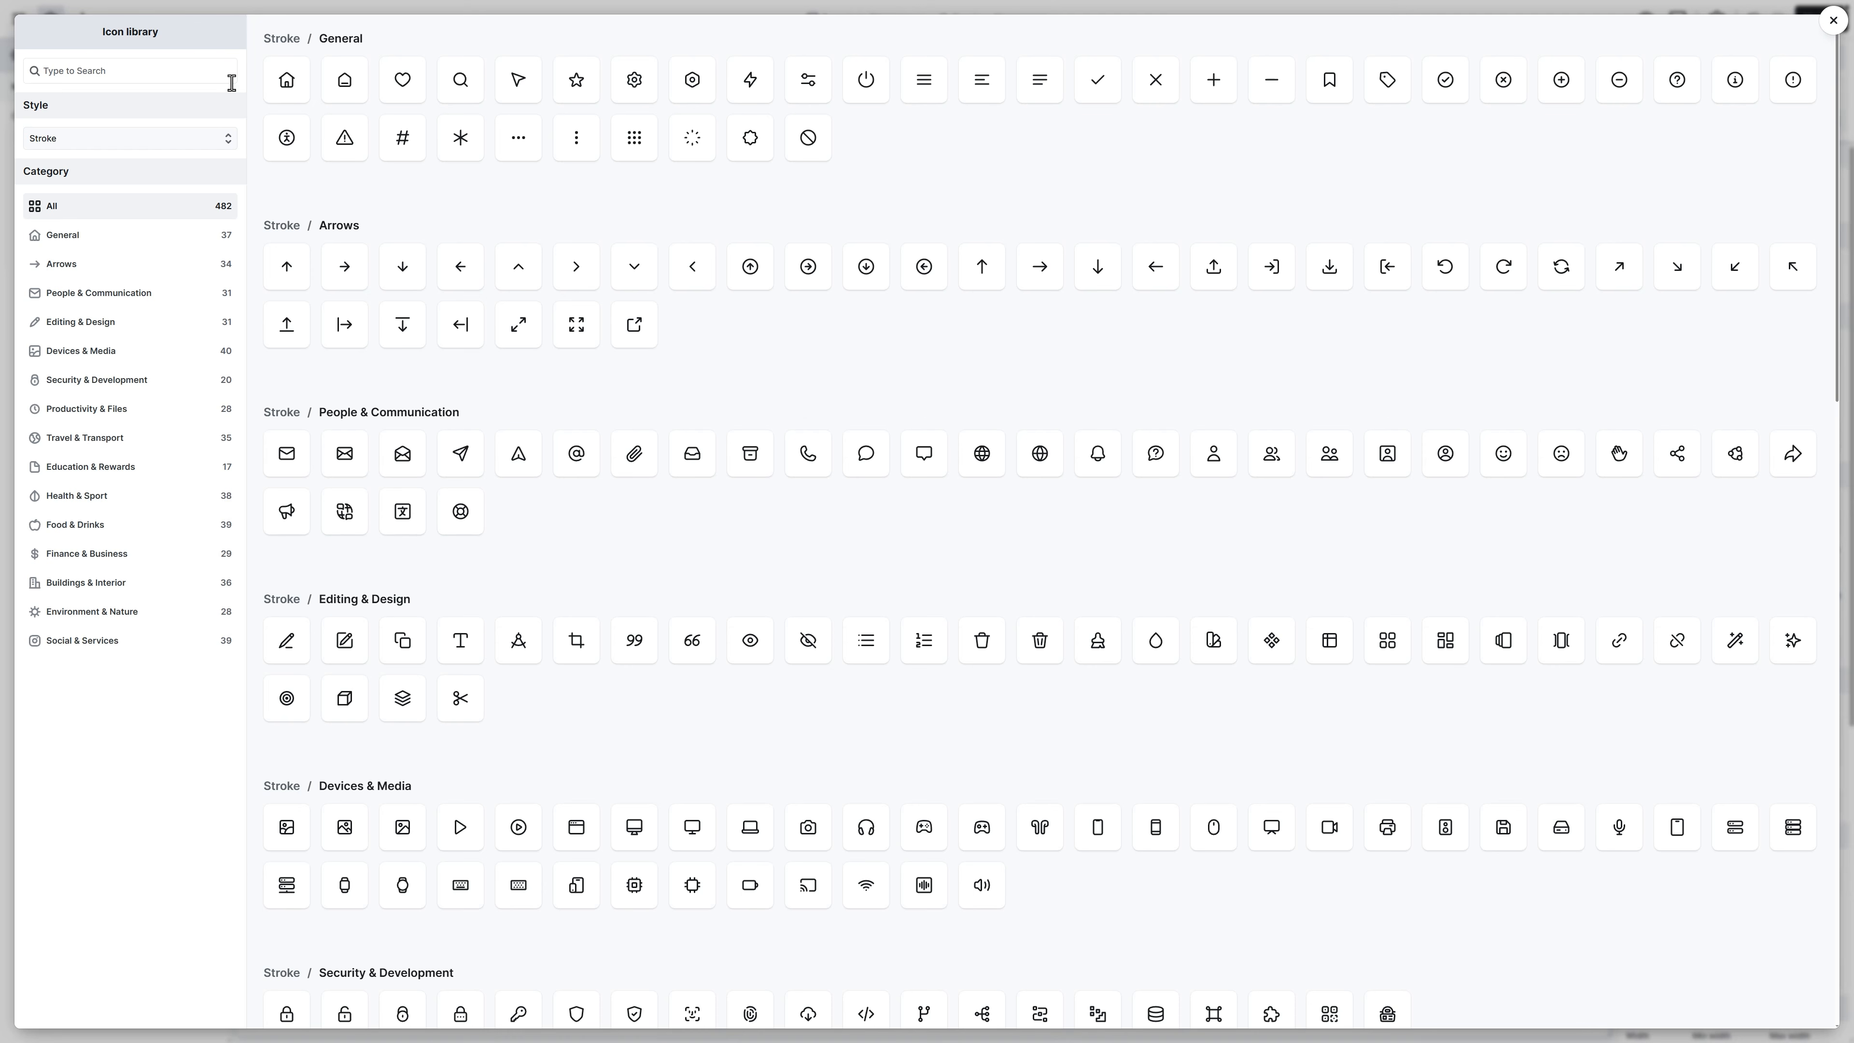
click(217, 71)
text(anno)
click(518, 208)
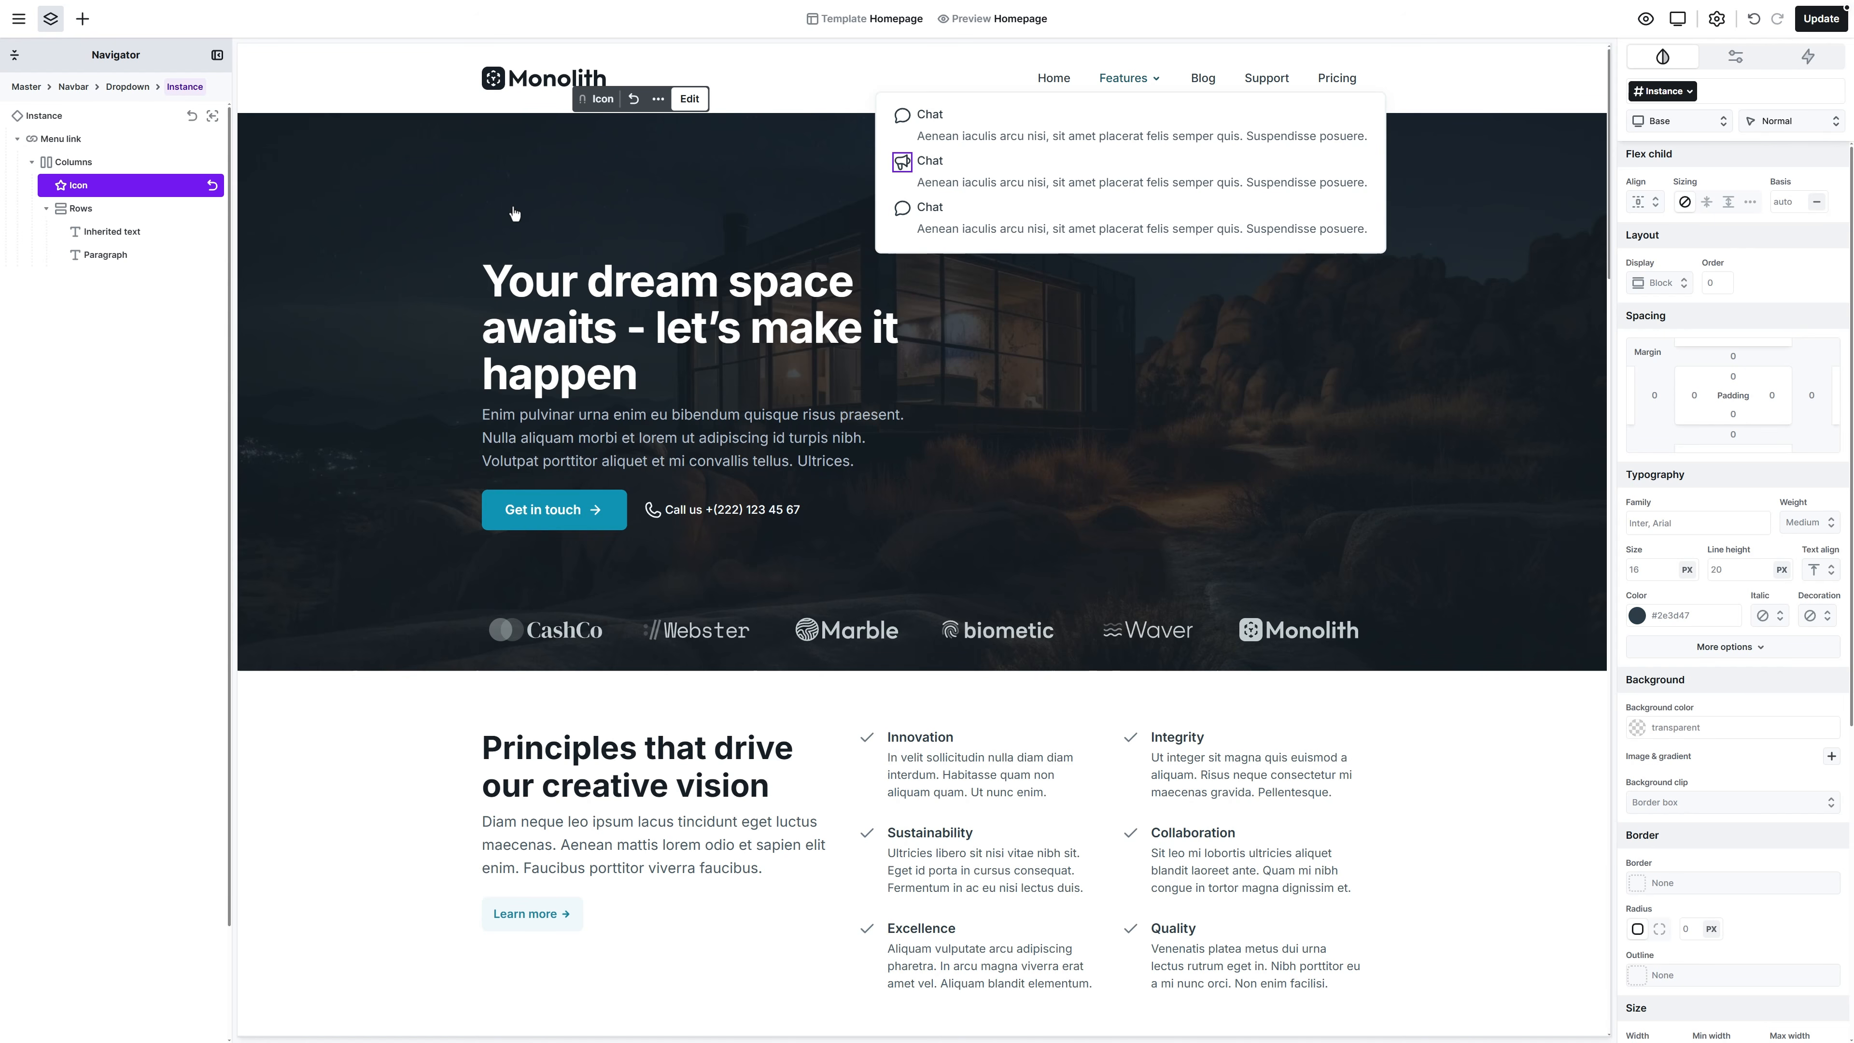
Title the second menu item "News" and set its description to "Nulla et nisl sed magna gravida euismod. Morbi quis aliquet sem, eget mamuma be."
click(930, 162)
double_click(930, 162)
text(News)
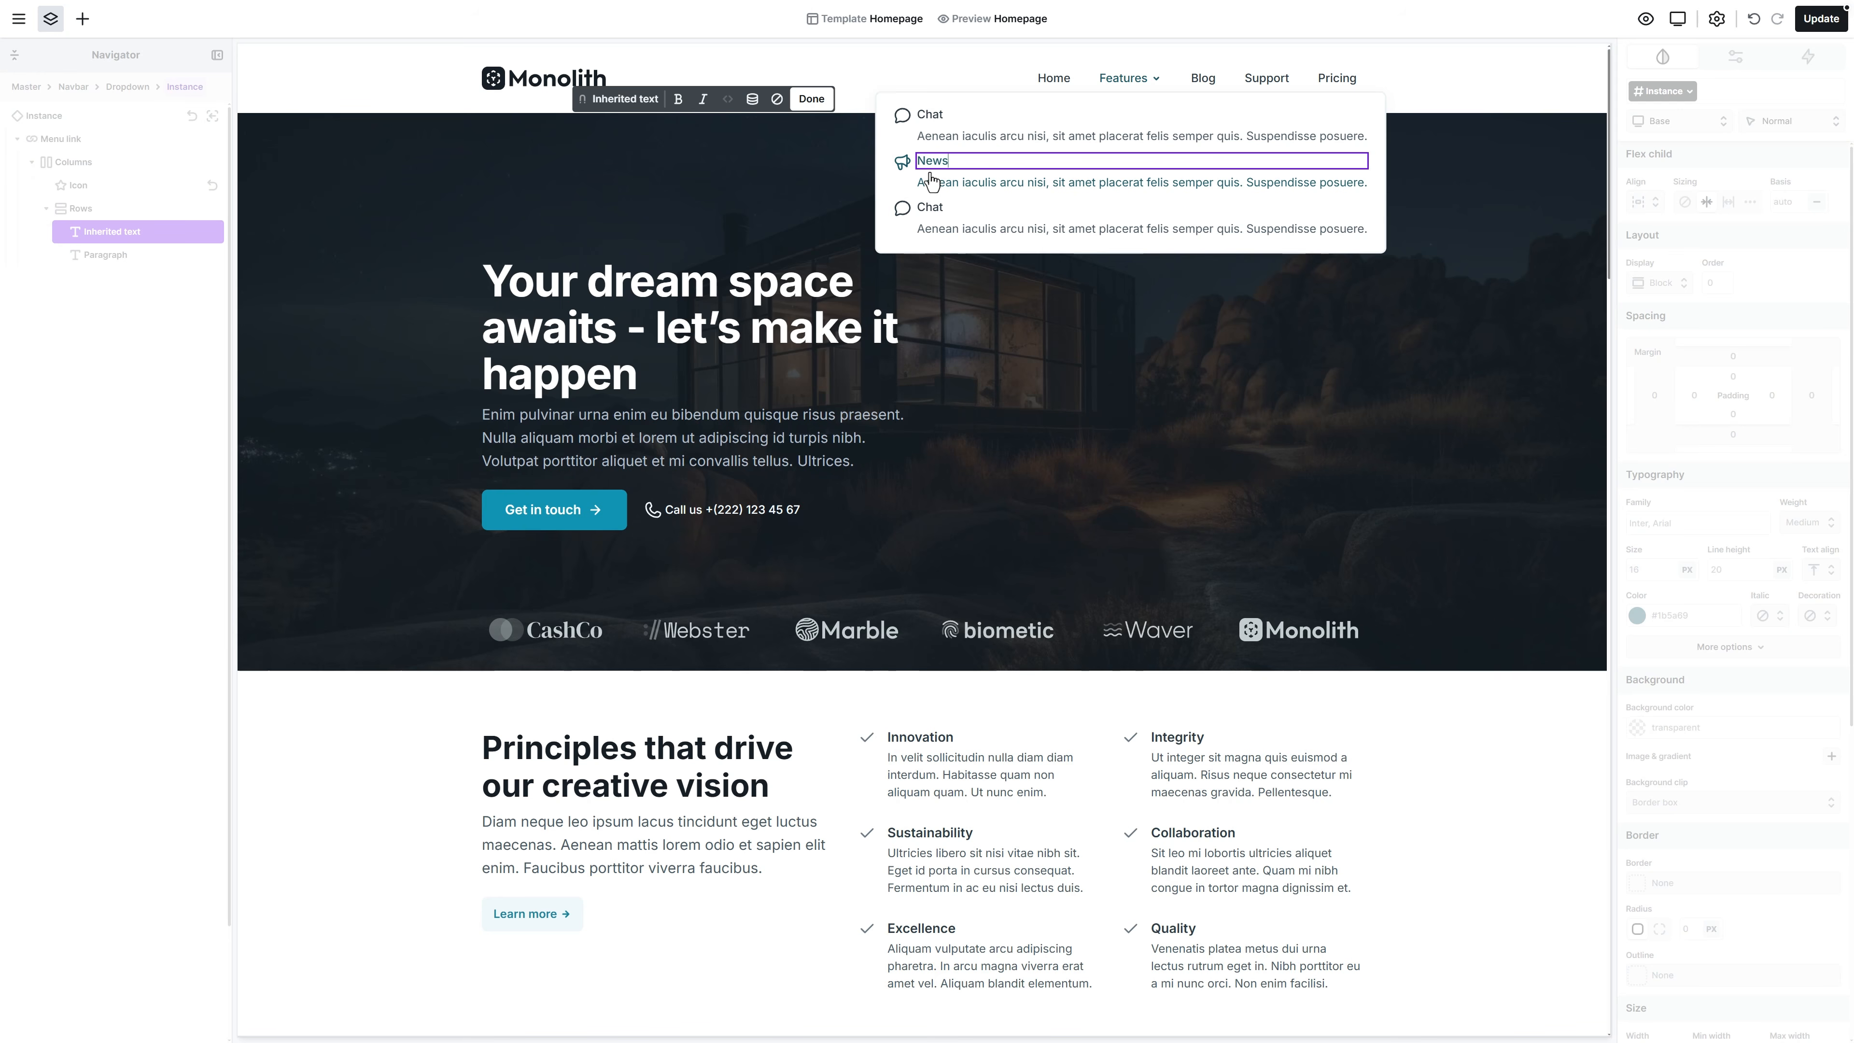
key(Escape)
double_click(931, 181)
text(Nulla et nisl sed magna gravida euismod. Morbi quis aliquet sem, eget mamuma be.)
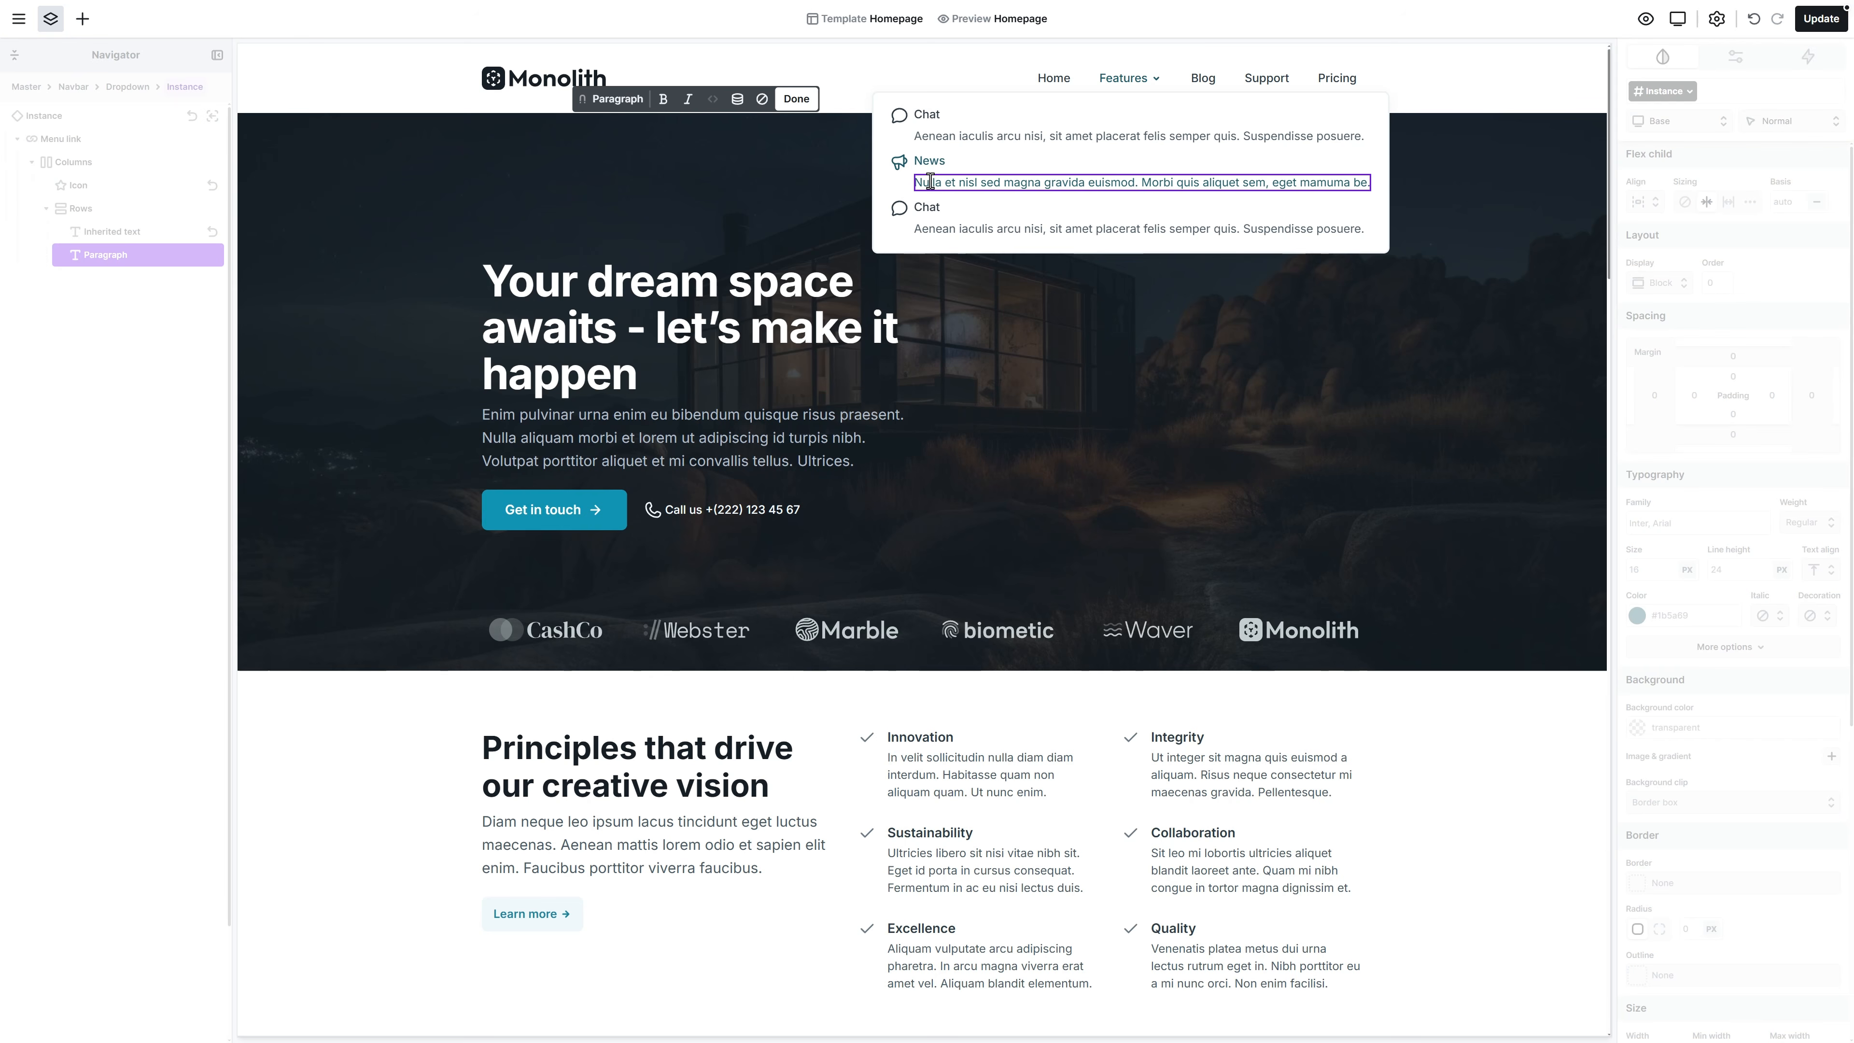
key(Escape)
Replace the third menu item's icon with the text document icon found by searching "file"
click(901, 211)
double_click(901, 211)
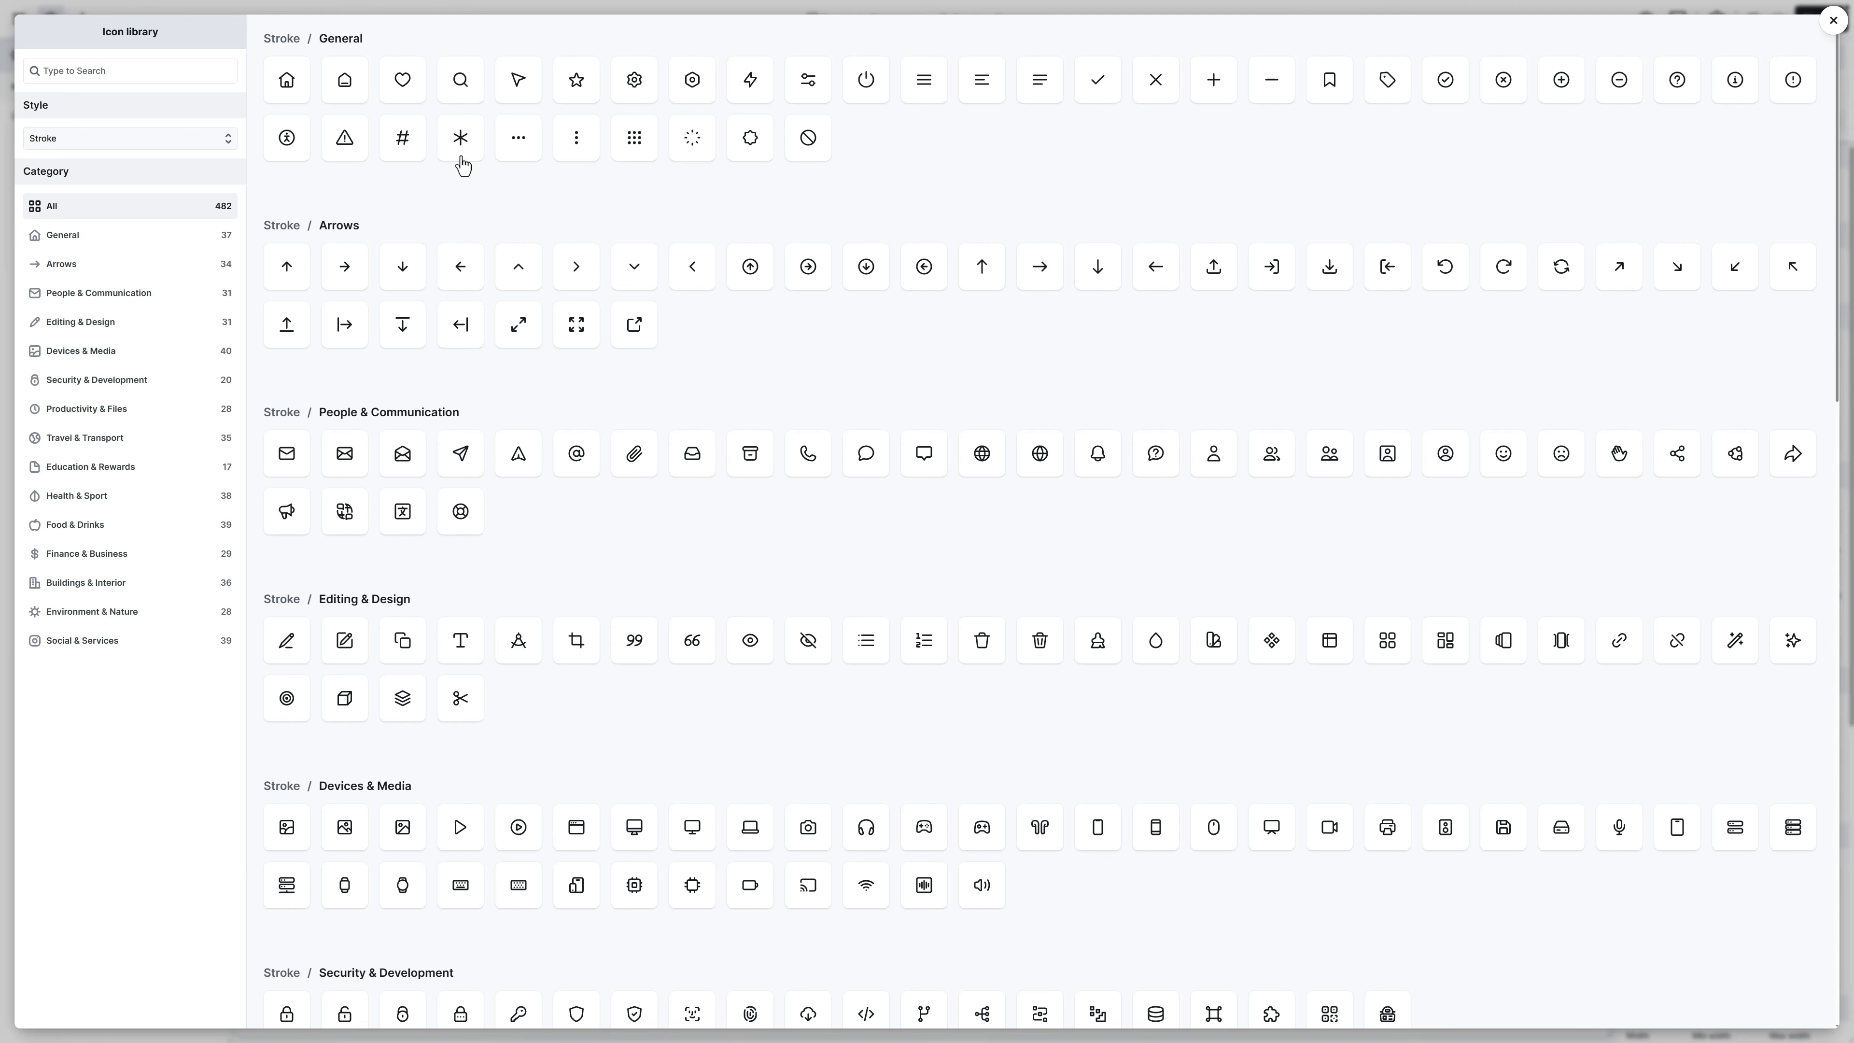
click(177, 77)
text(file)
click(345, 605)
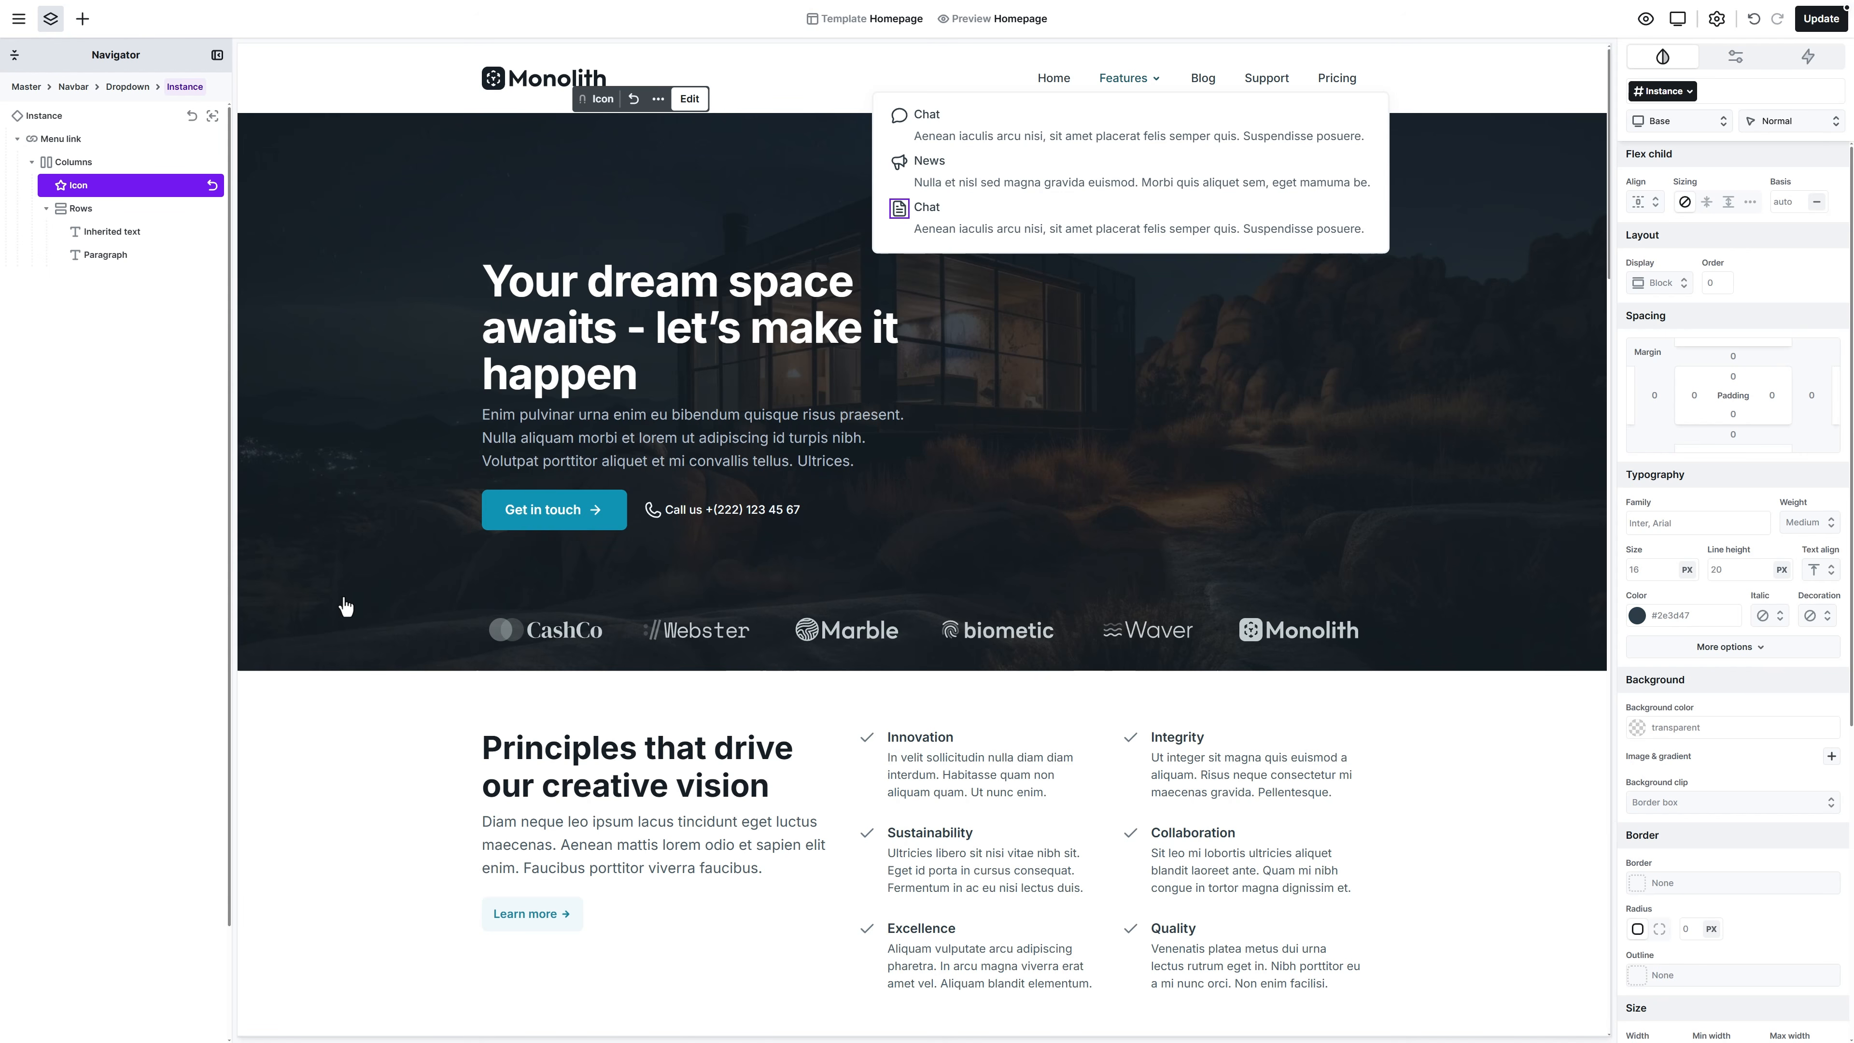
Title the third menu item "Docs" and set its description to "Vivamus eget nulla auctor, dapibus ex ac, ultrices ipsum. Pellentesque quis justo."
double_click(926, 208)
text(Docs)
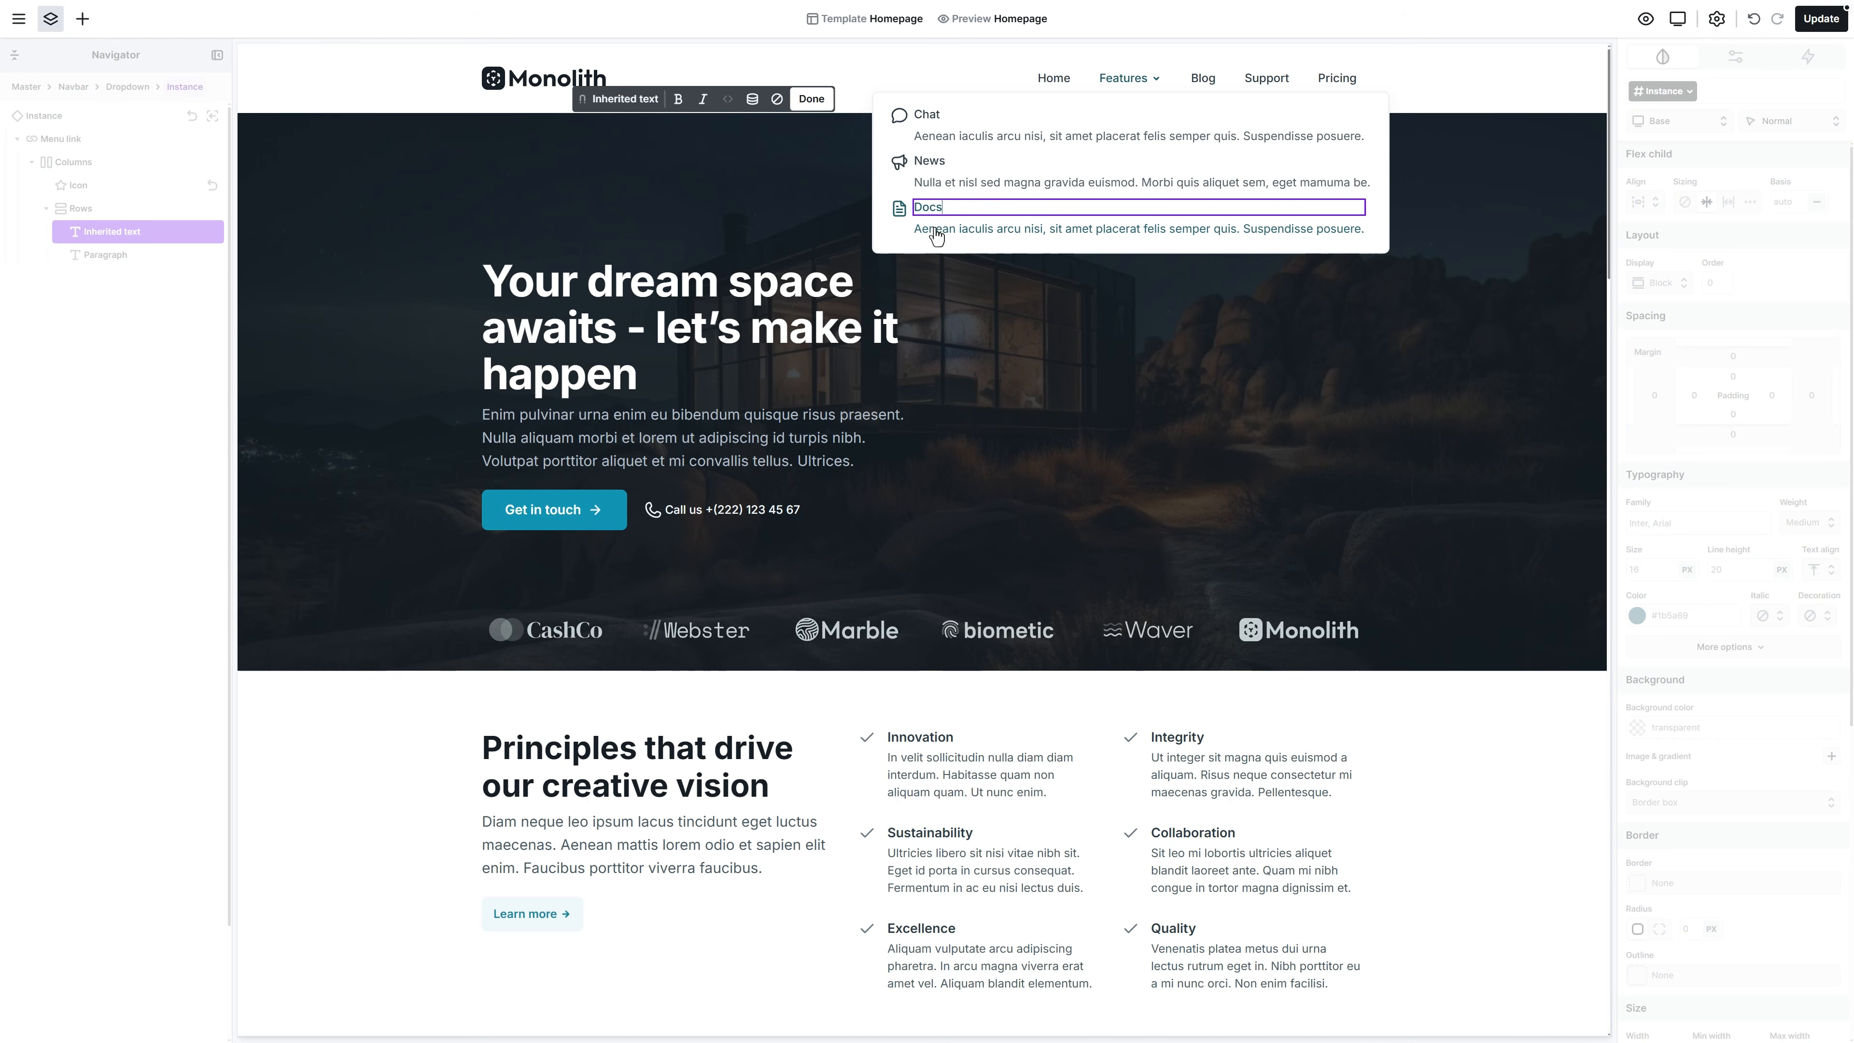
click(935, 229)
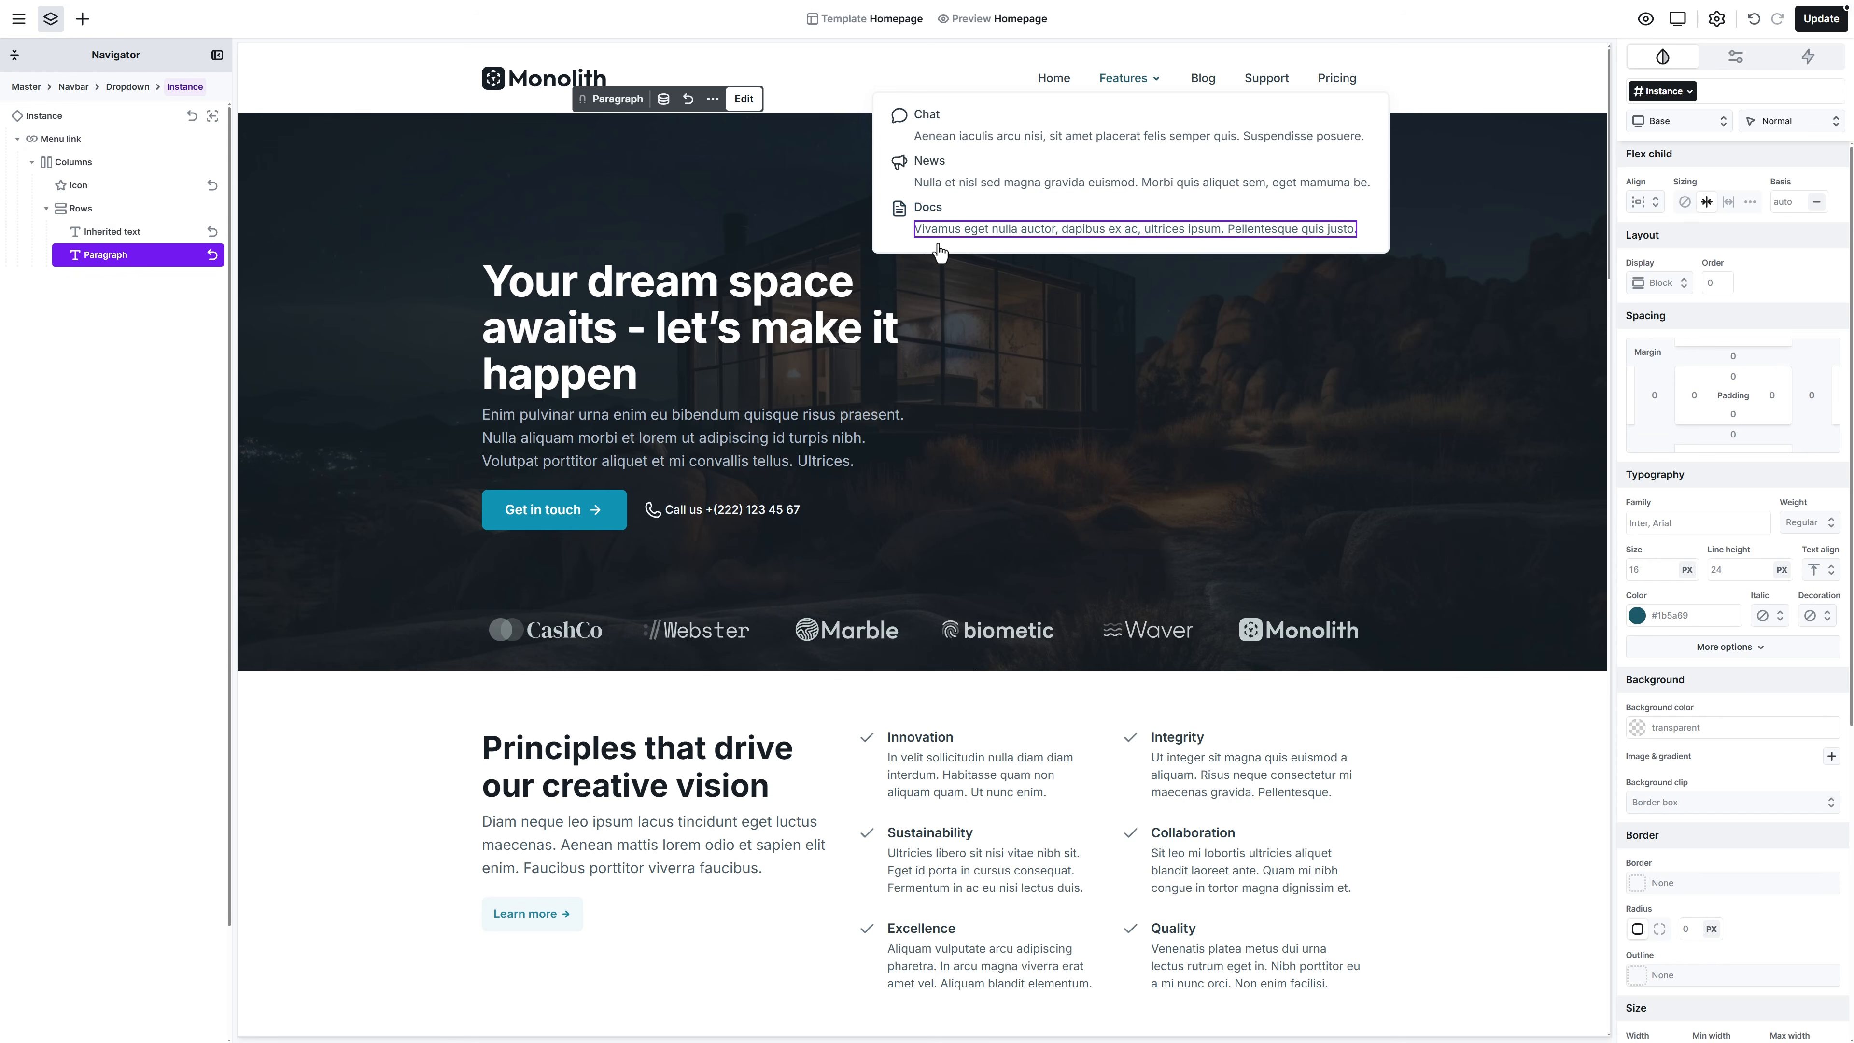
click(939, 249)
click(940, 250)
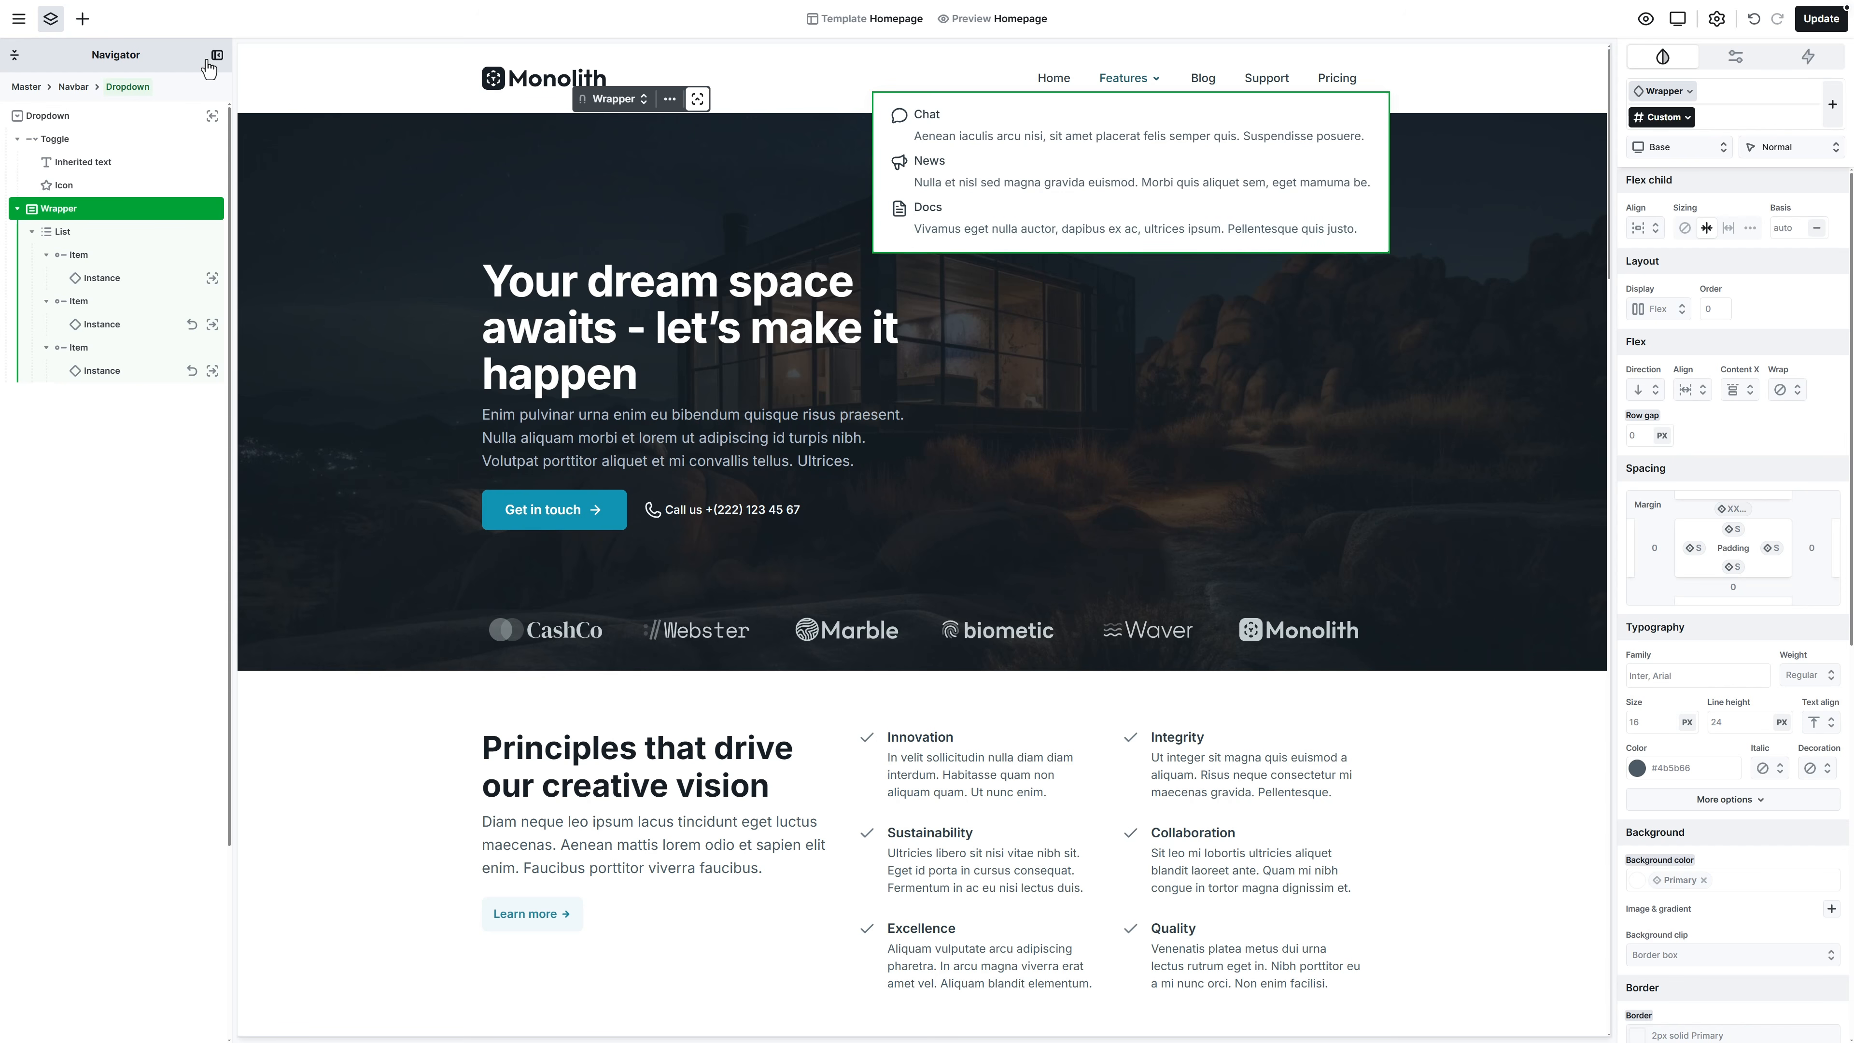
Add an image after the List in the dropdown's Wrapper and choose the modern house picture clipboard-image-401.webp from the media library
click(82, 20)
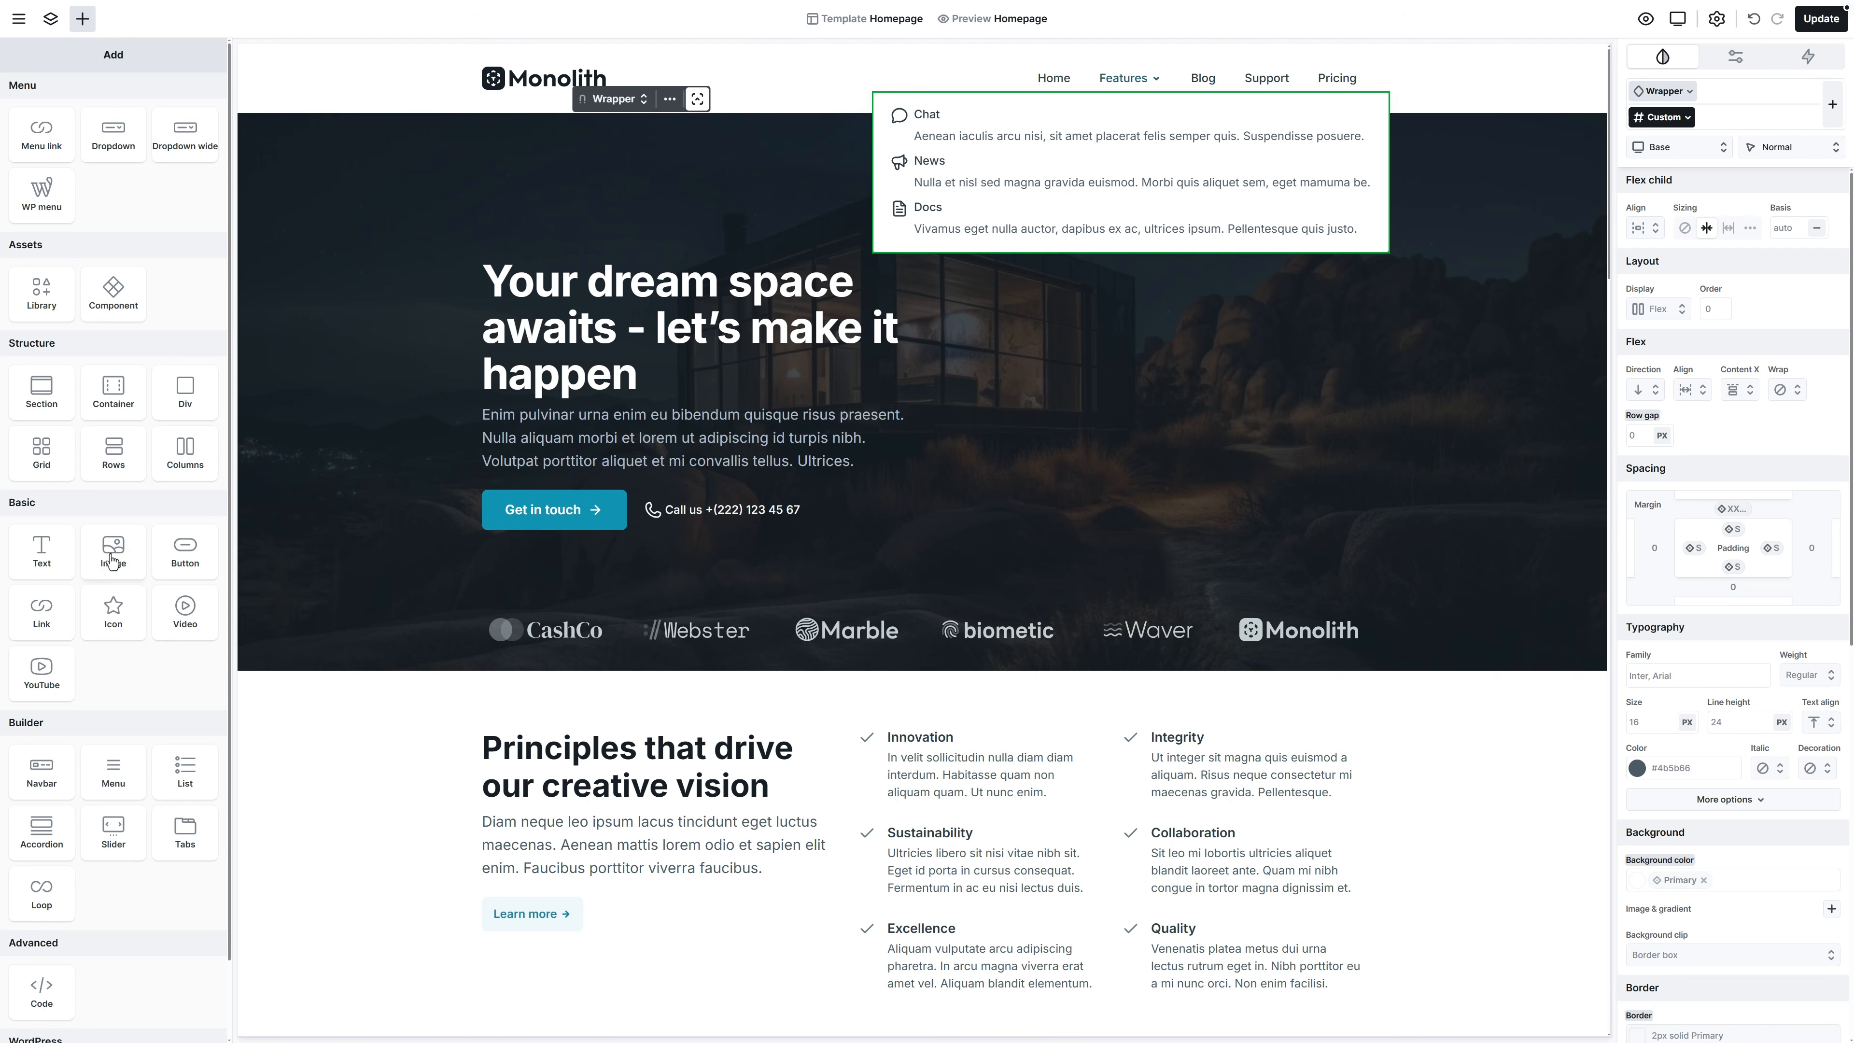
drag(112, 561, 73, 407)
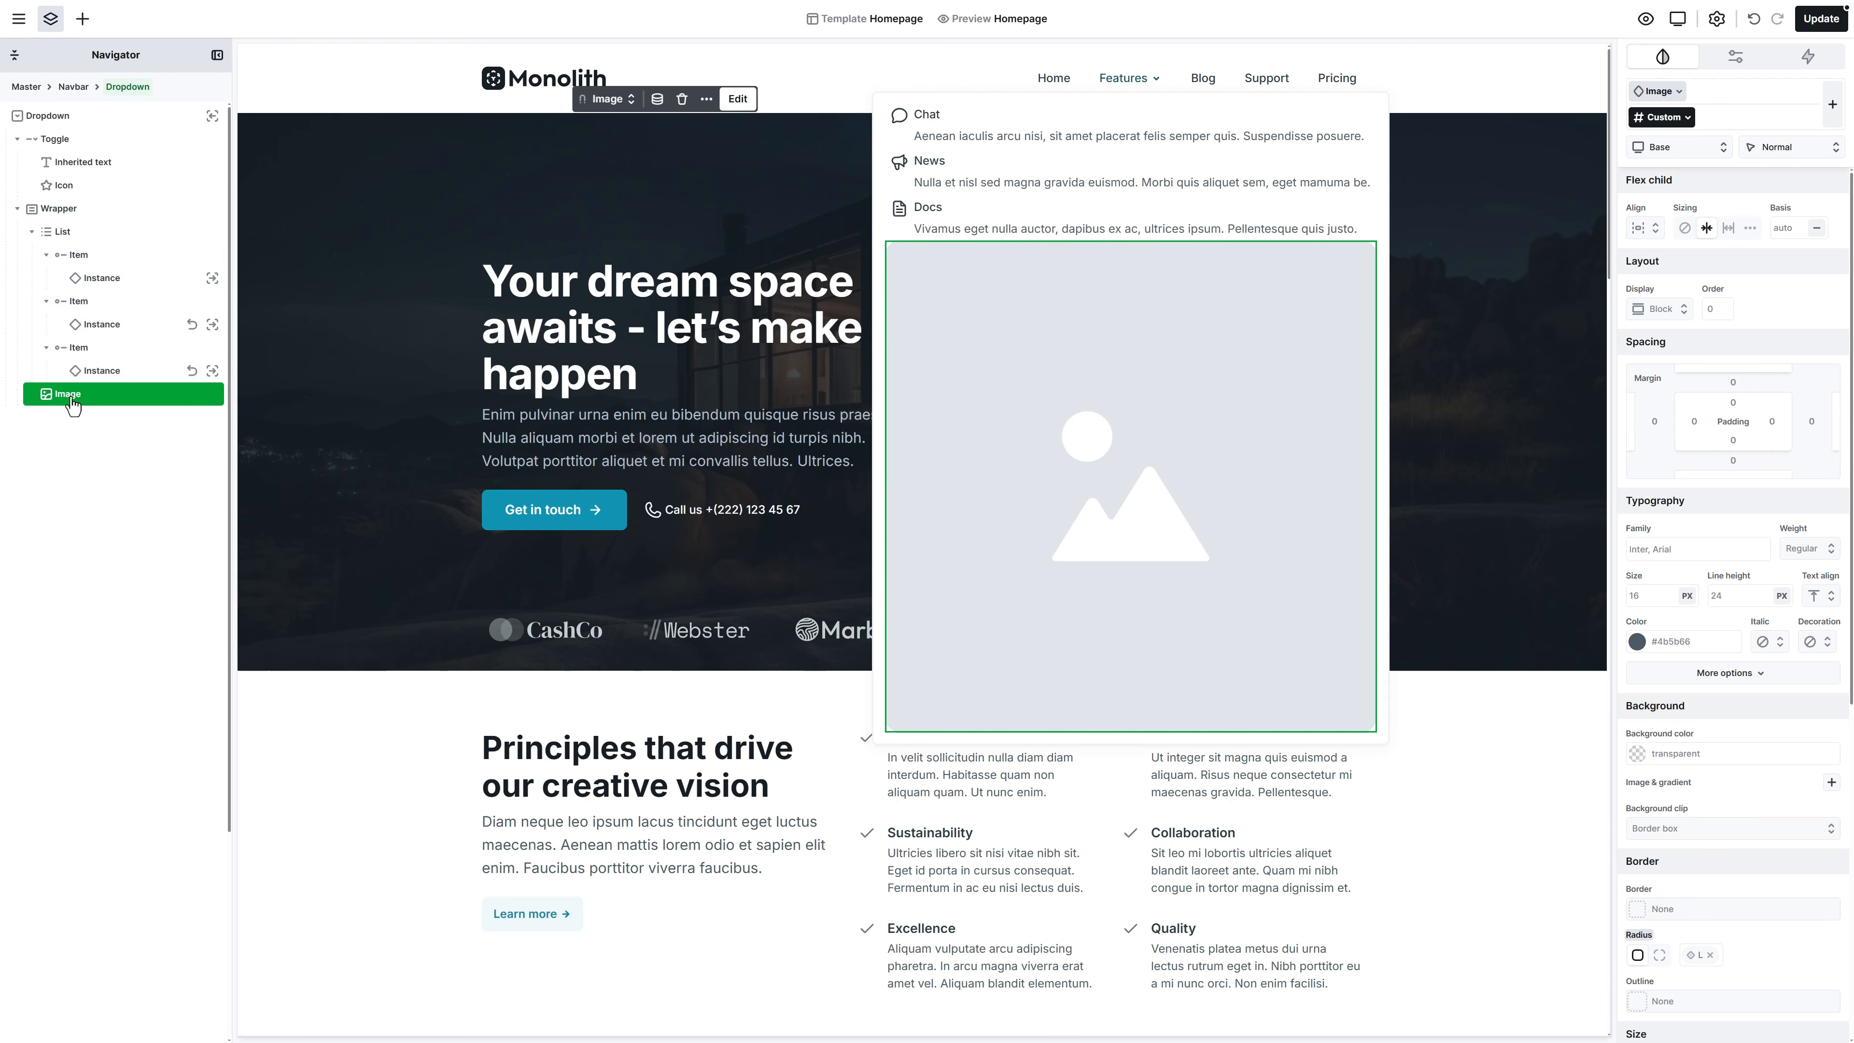
double_click(73, 407)
click(219, 219)
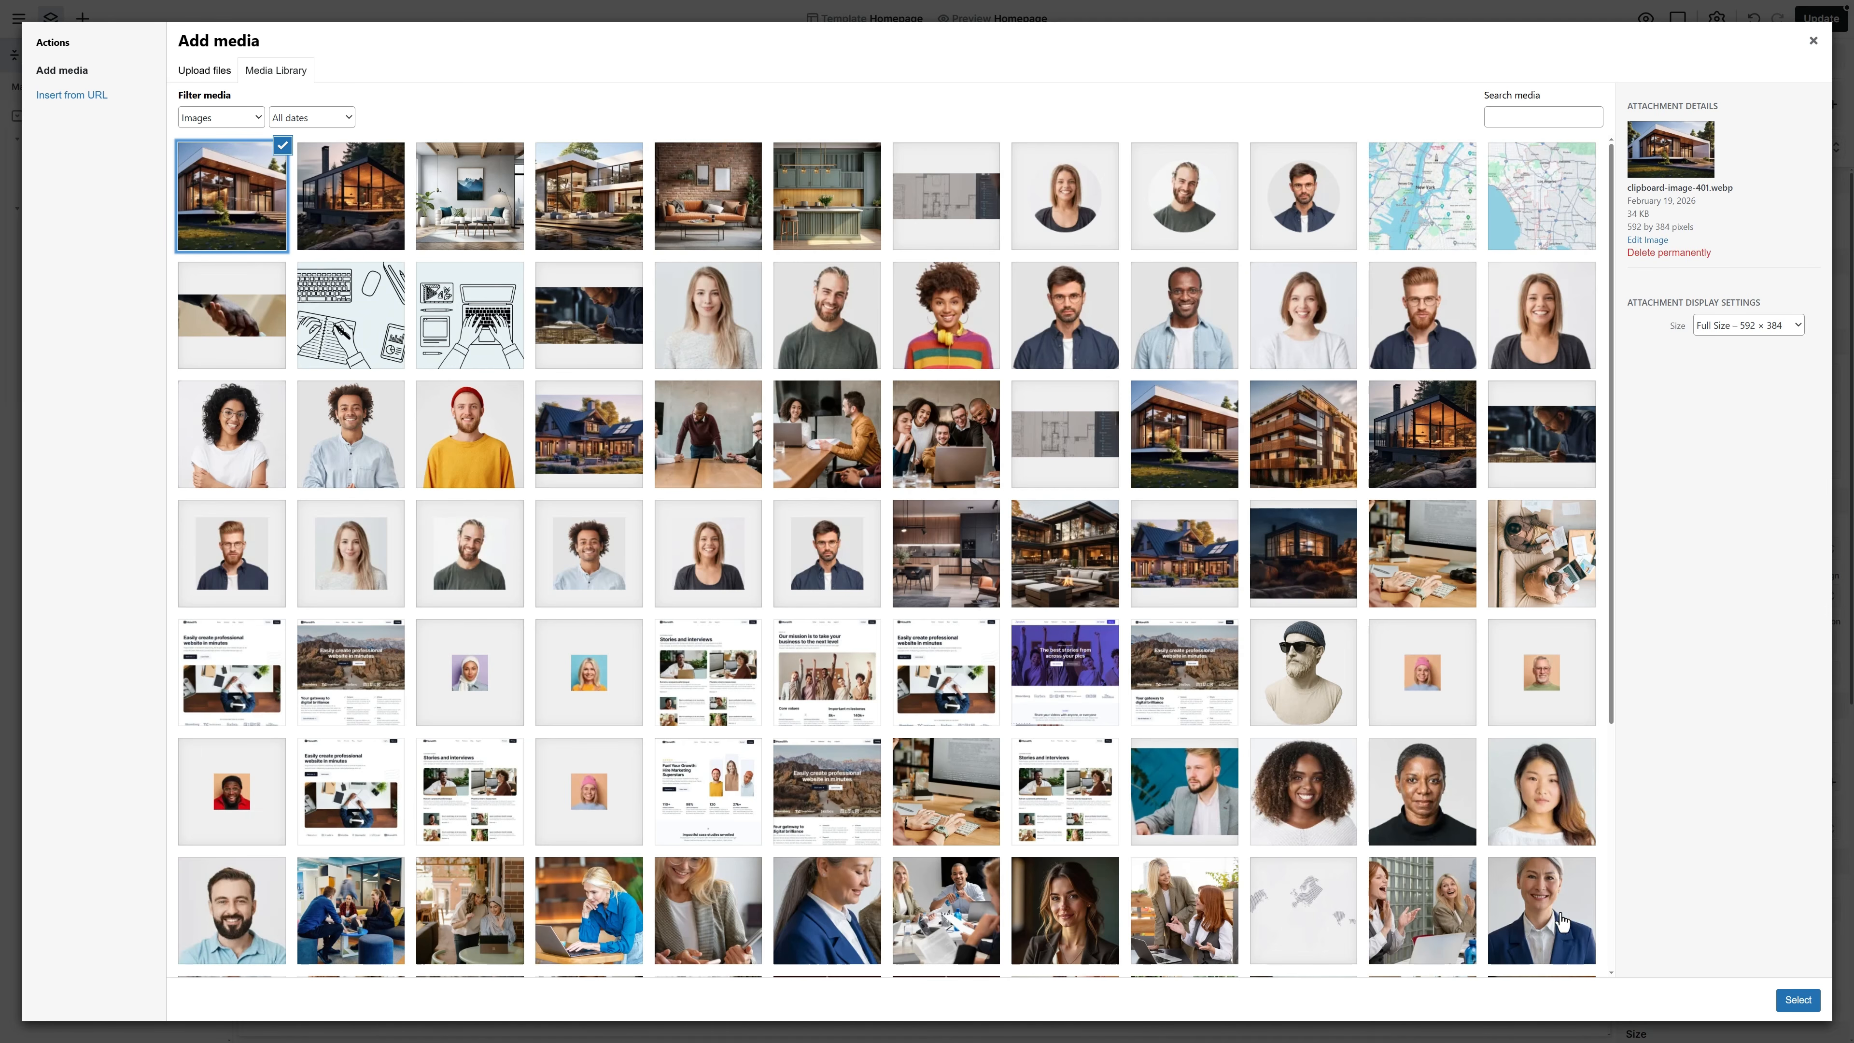
click(1798, 1000)
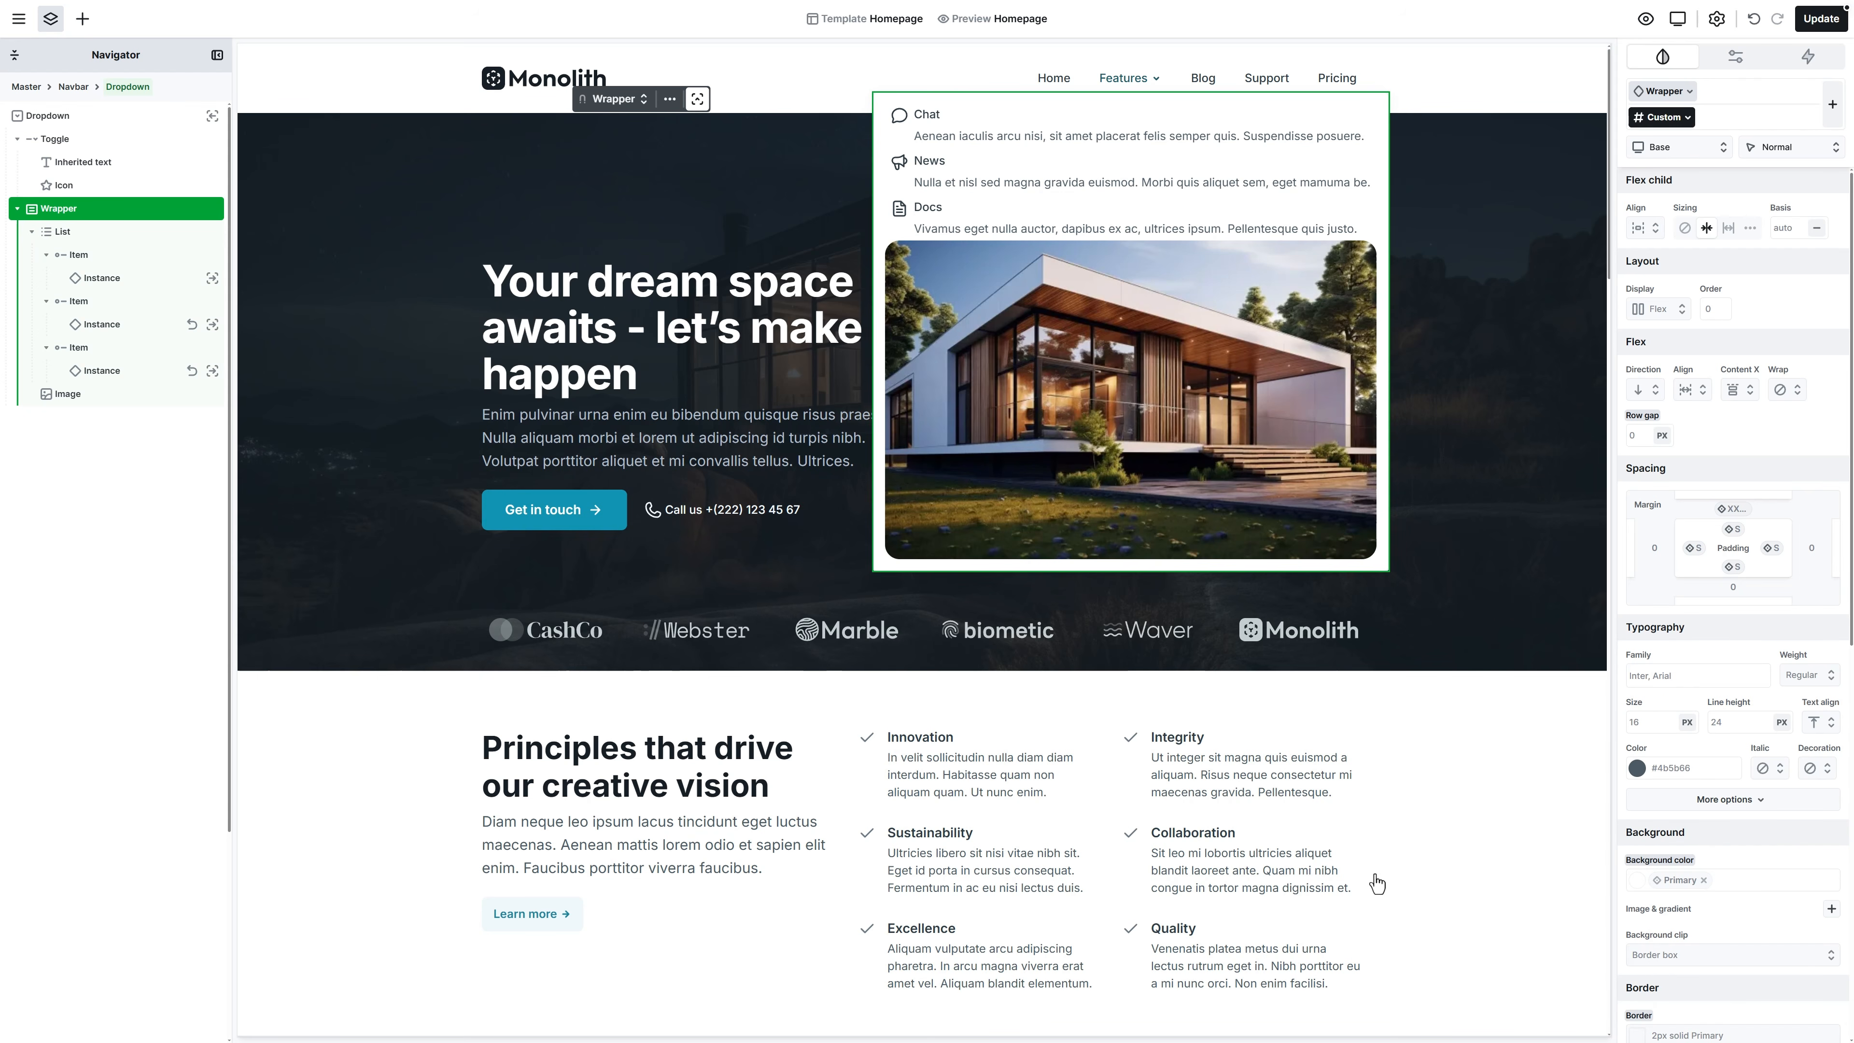
Wrap the dropdown's List in a grid and move the Image into the Grid after the List
click(31, 232)
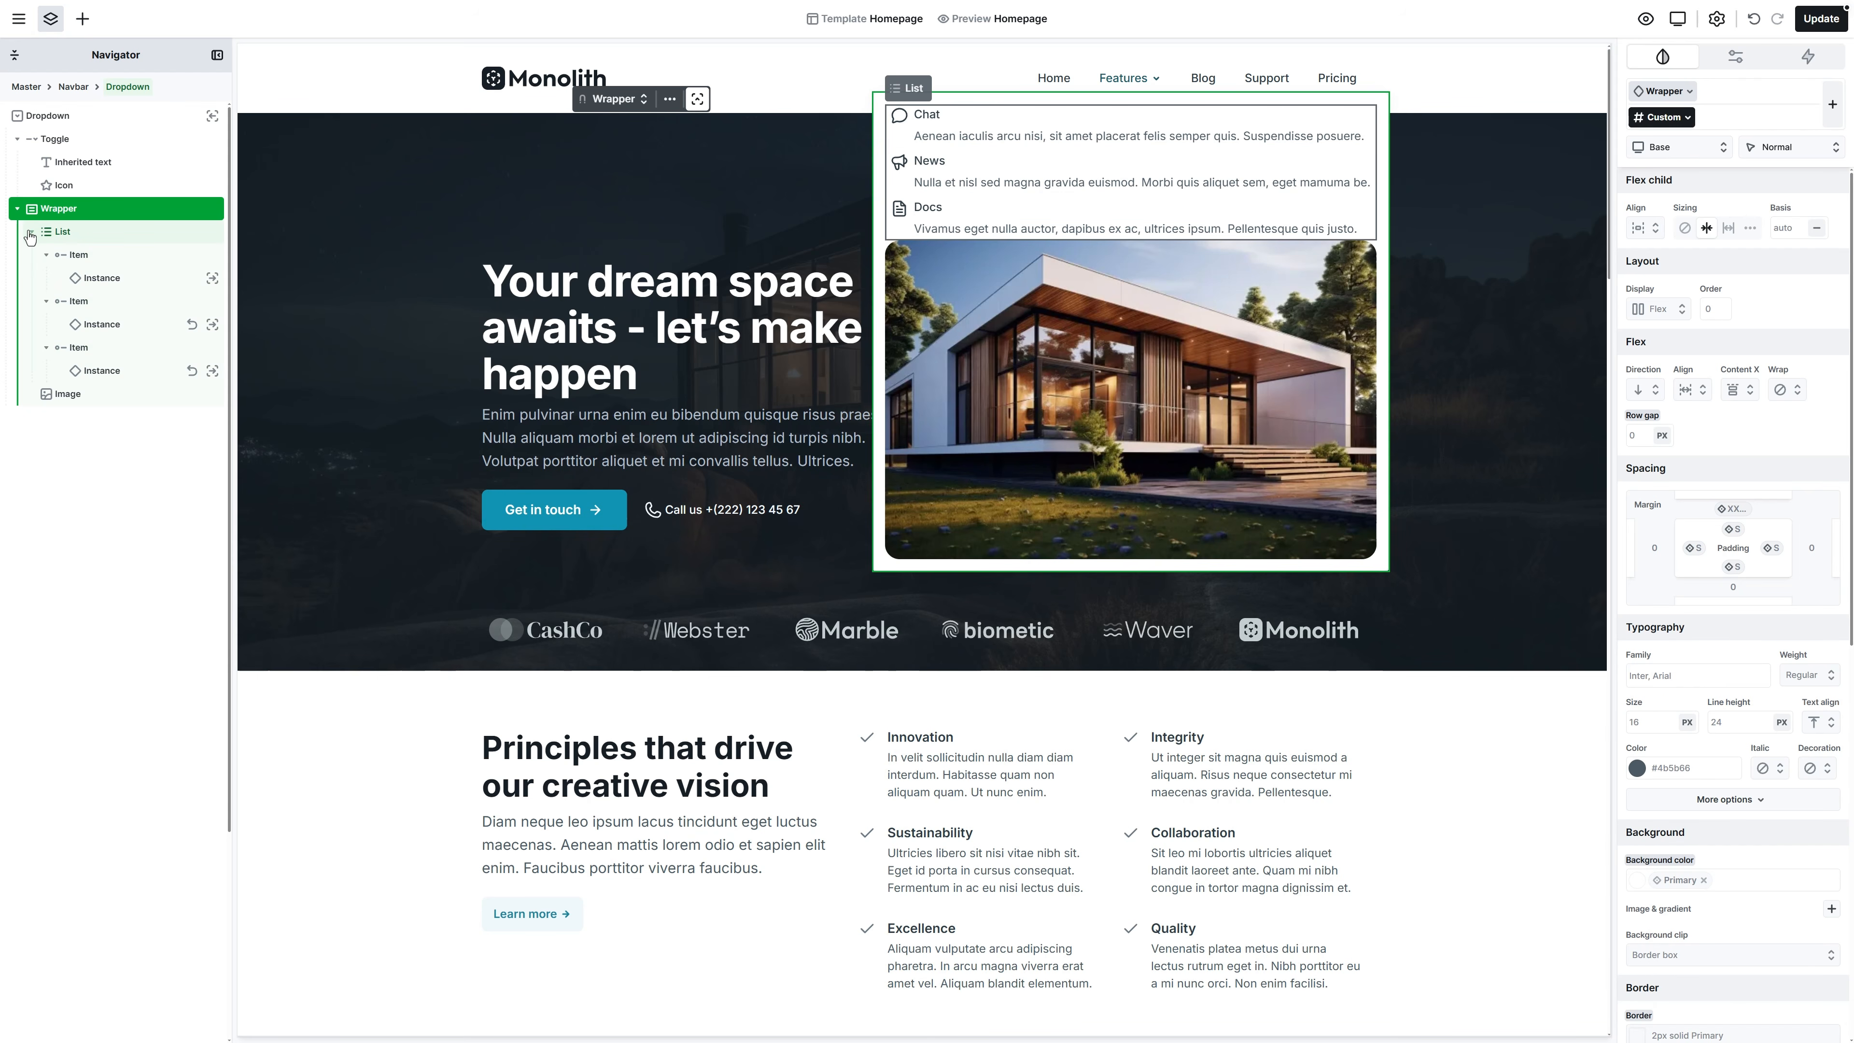
right_click(75, 235)
mouse_move(110, 270)
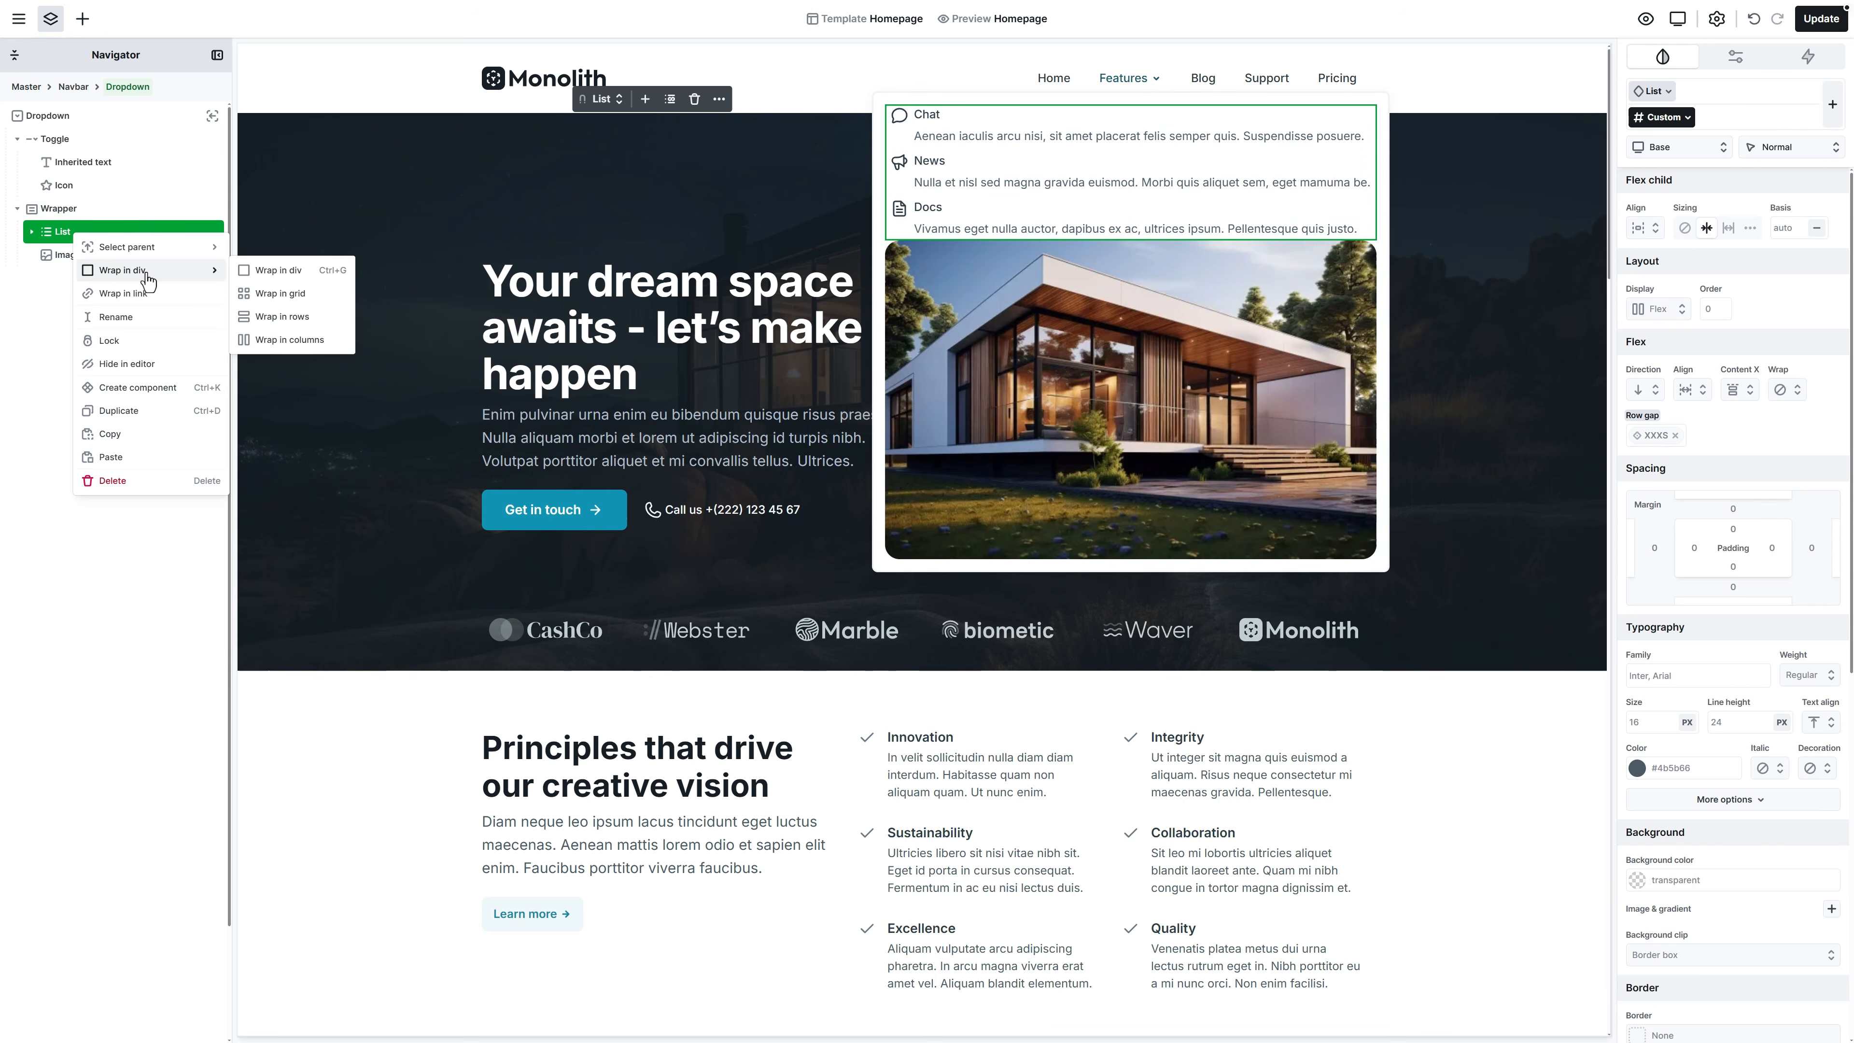
click(289, 301)
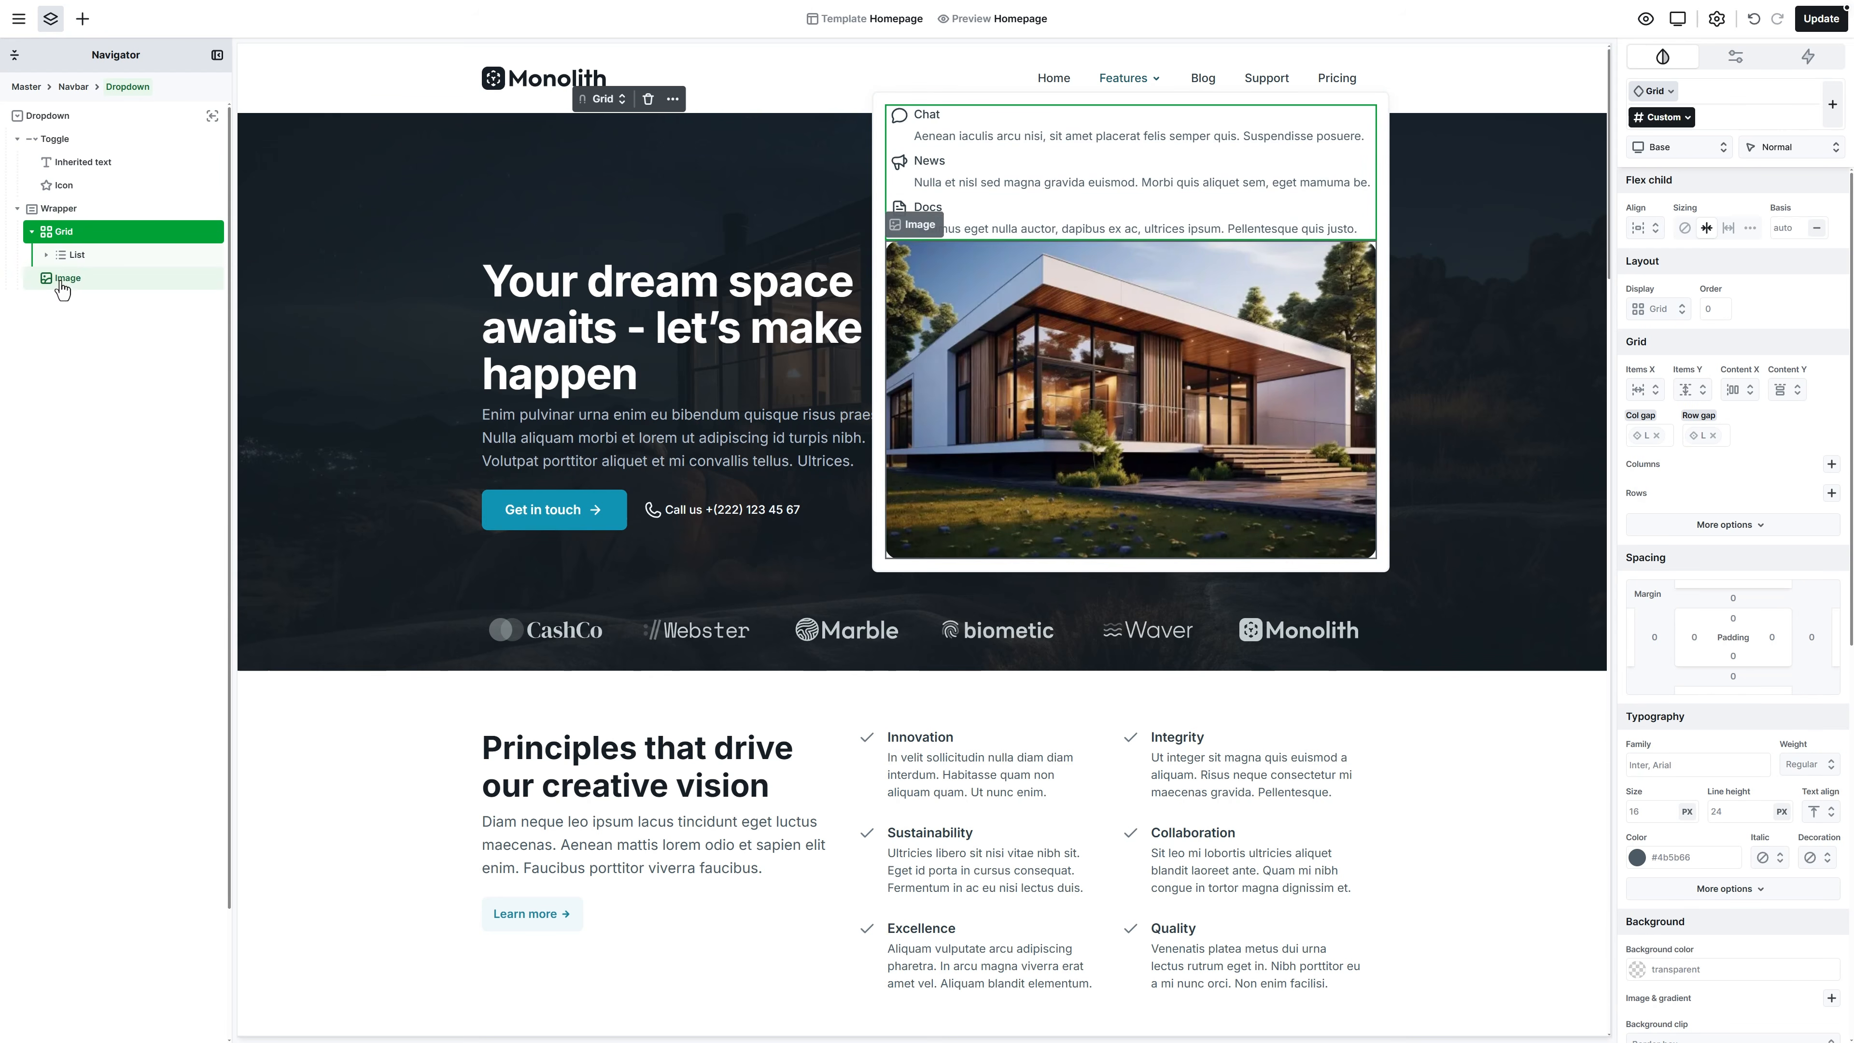
drag(57, 279, 53, 274)
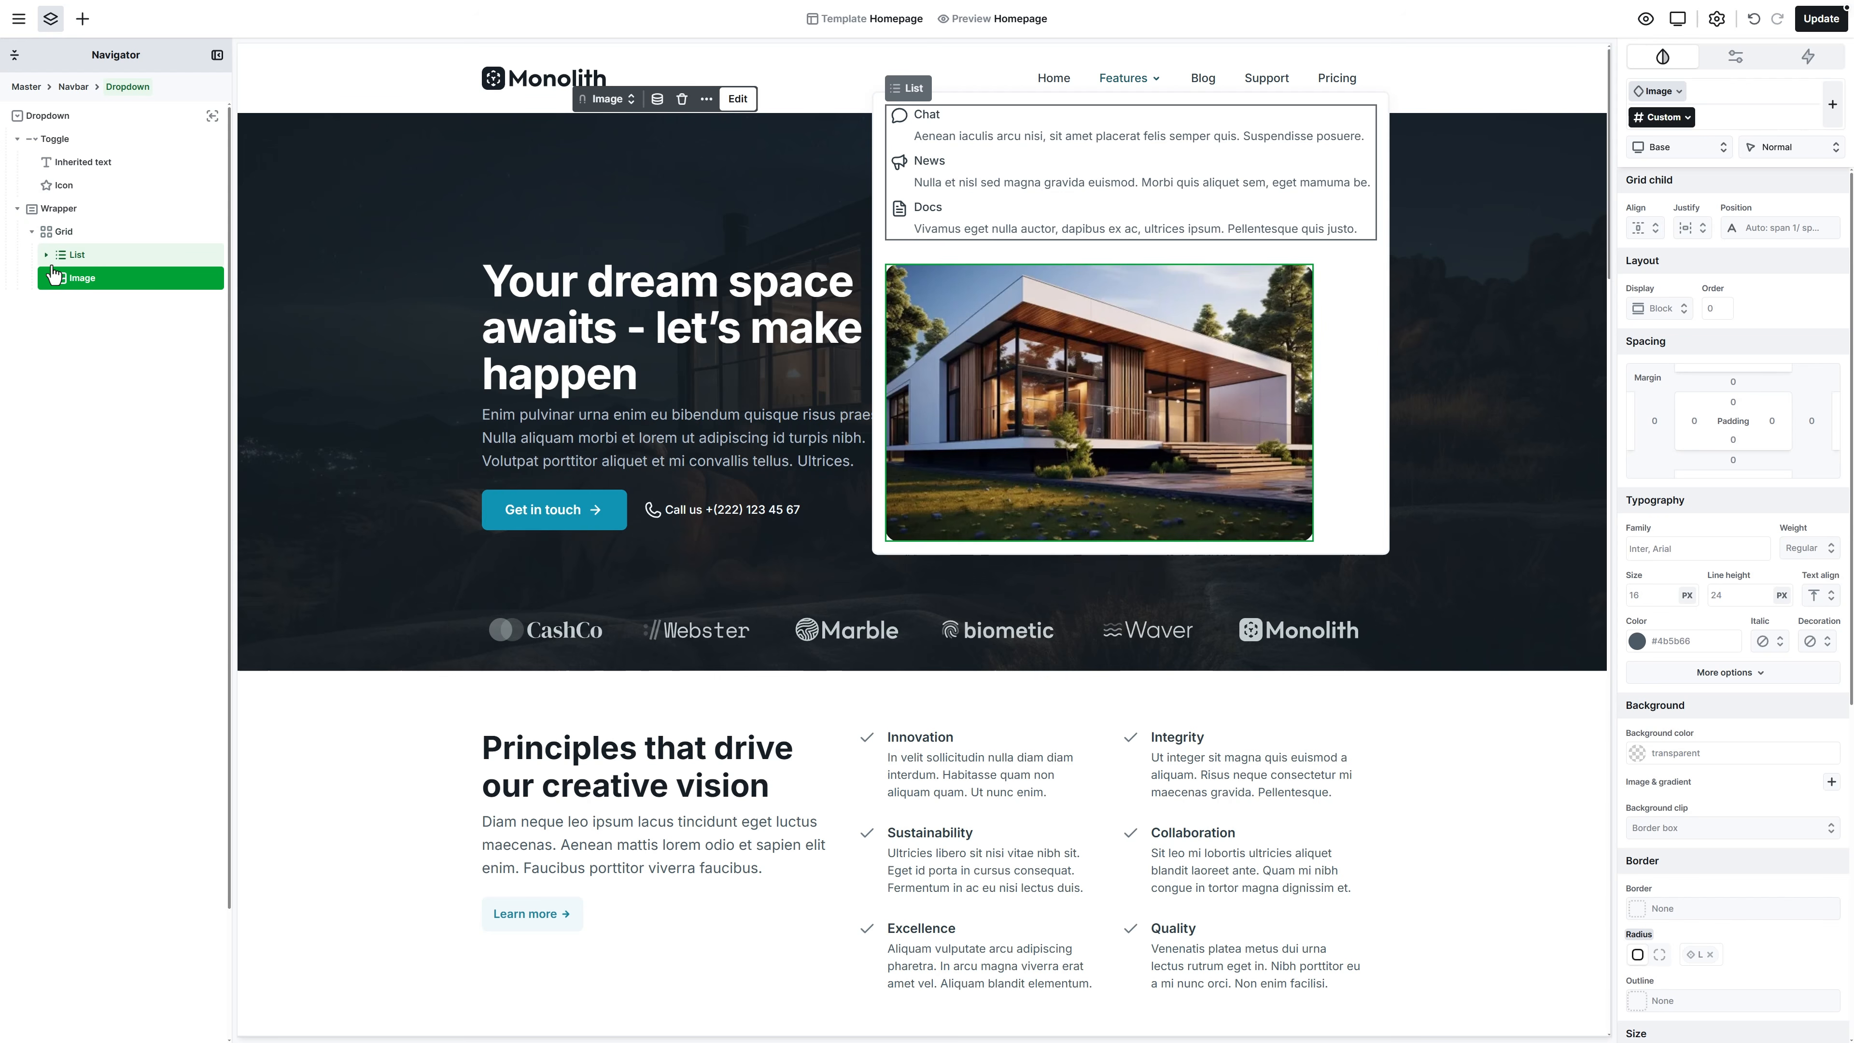
Apply the 2 column layout to the Grid holding the List and the Image
click(81, 232)
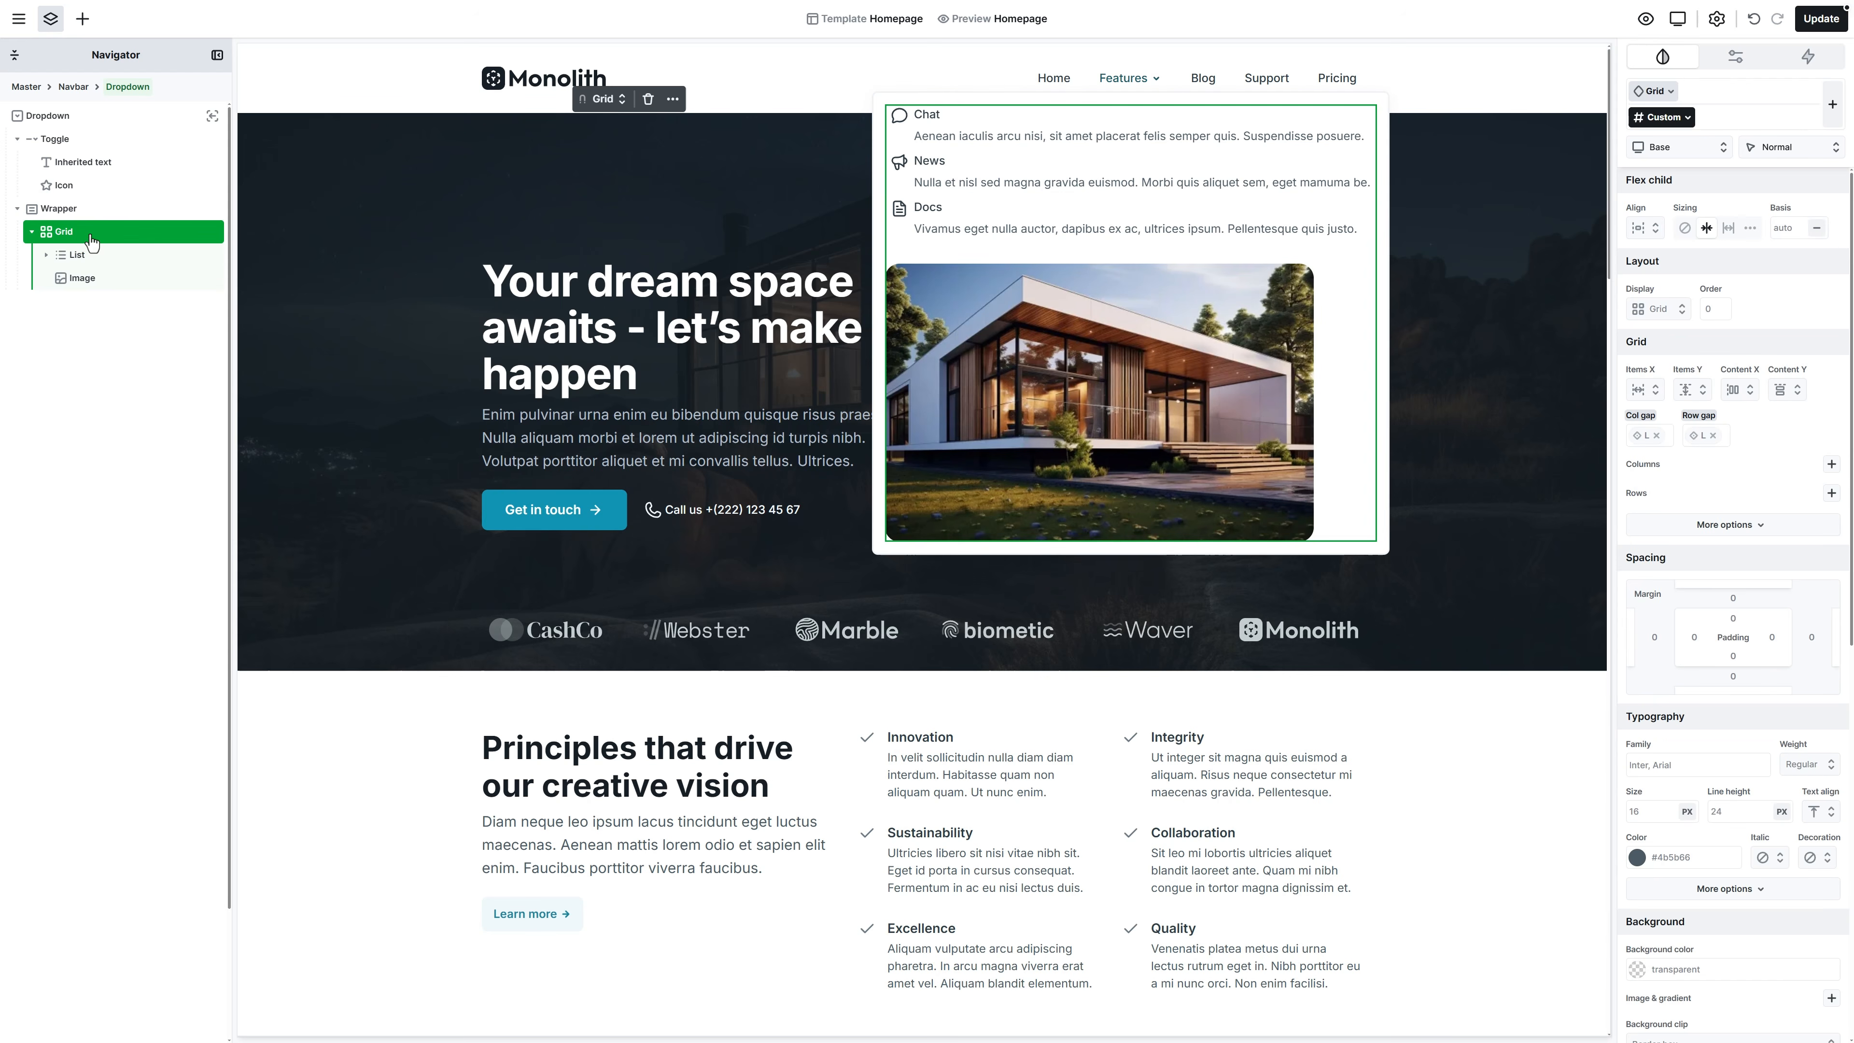
click(603, 99)
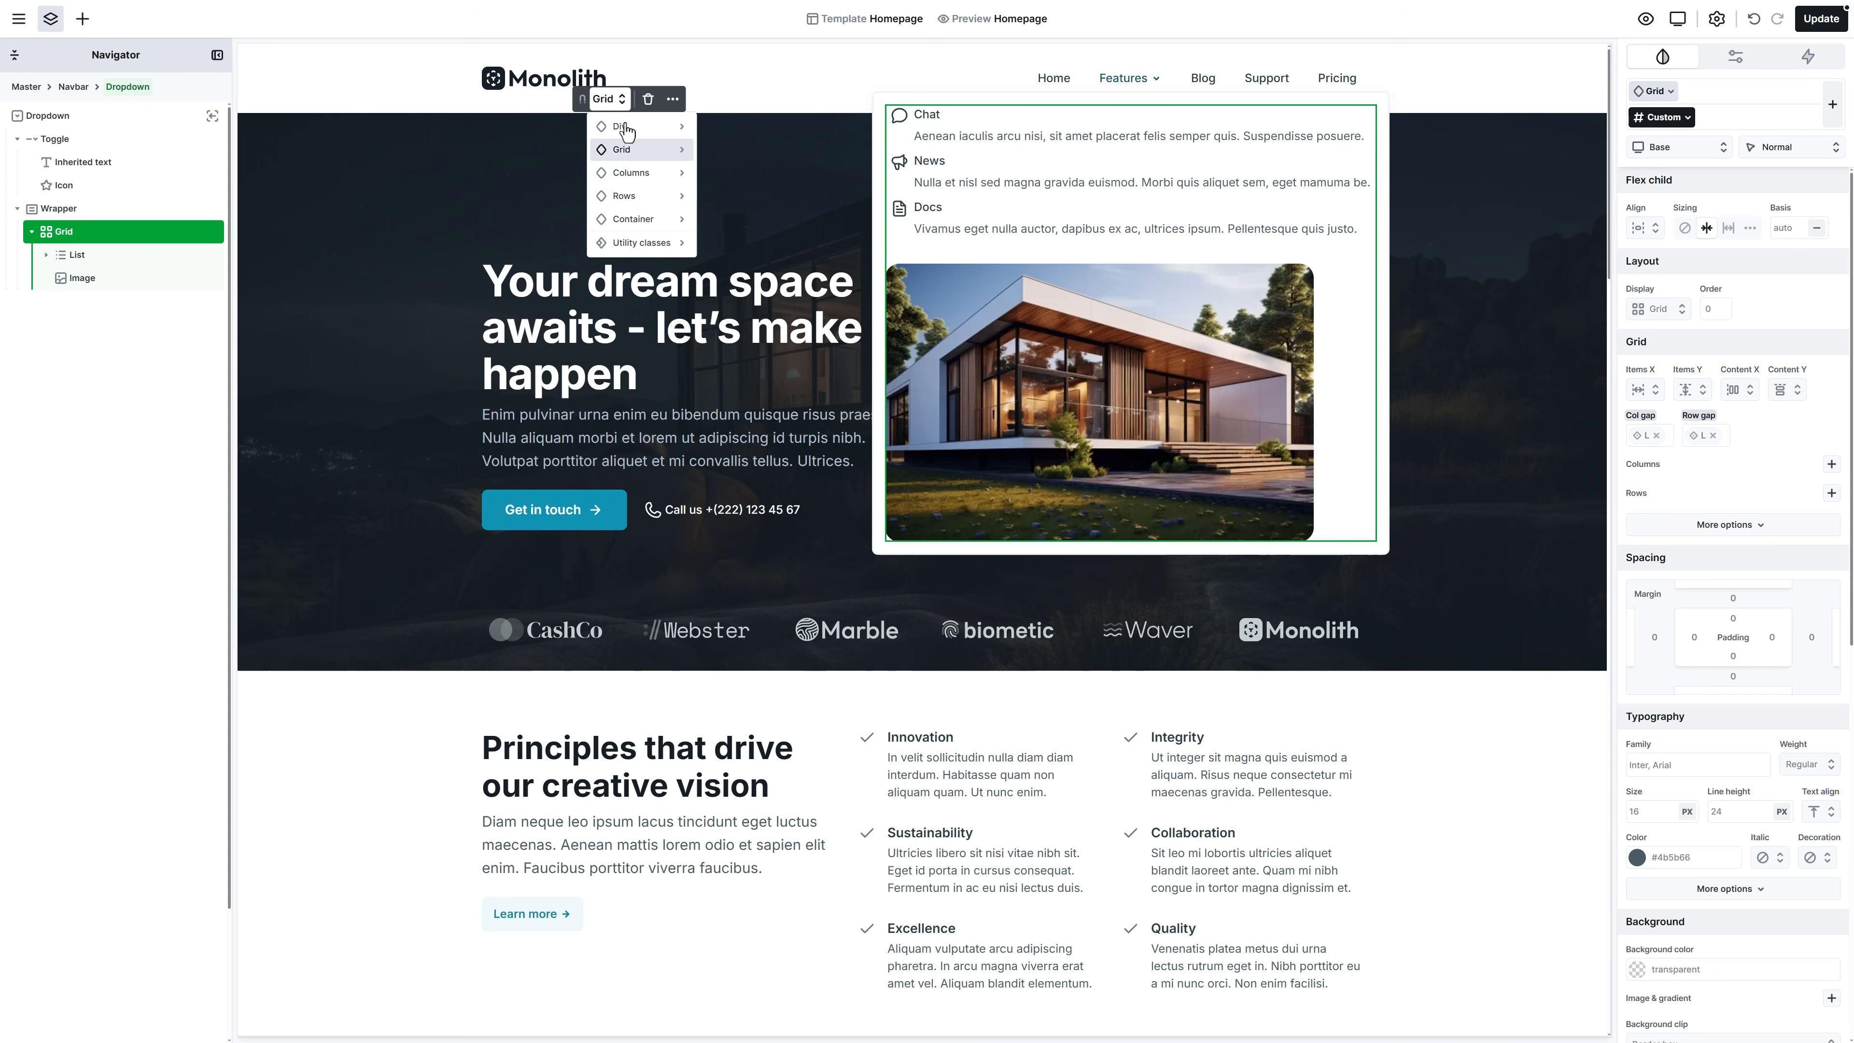
mouse_move(621, 150)
click(733, 155)
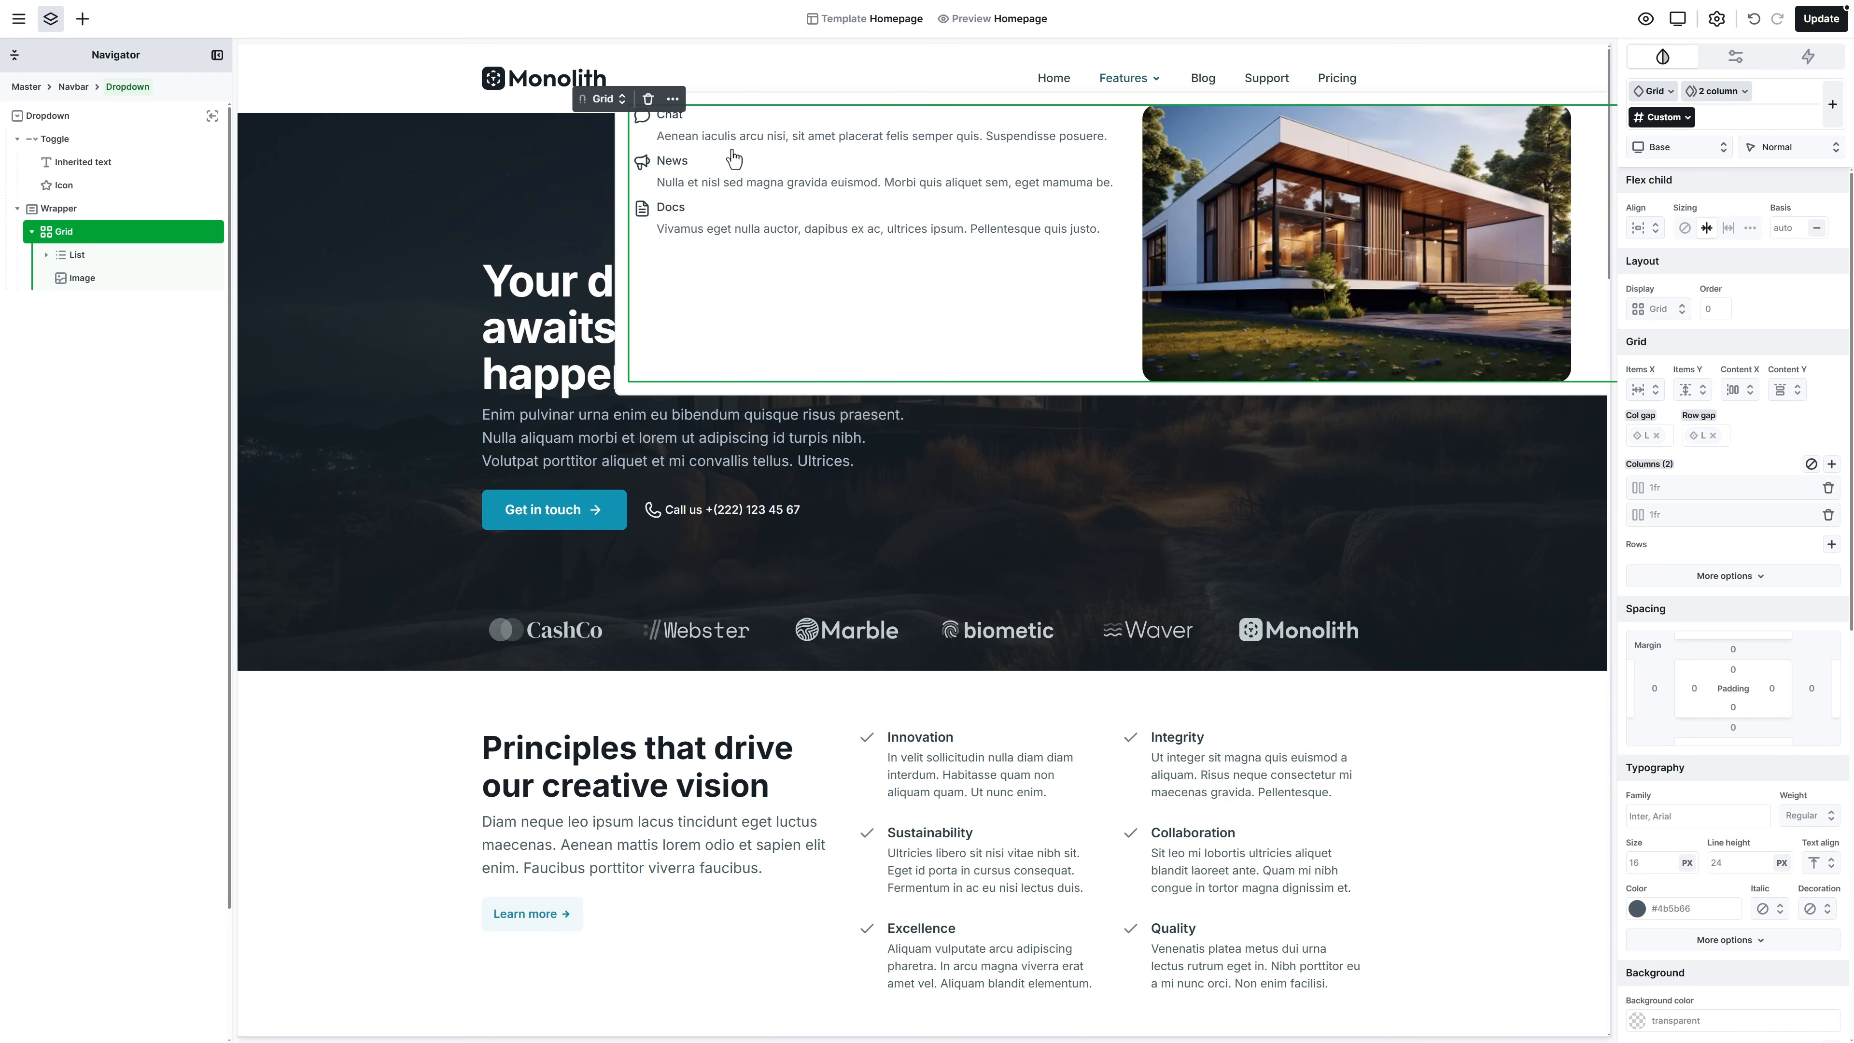
Apply the Grid's Max width 8 style to the Grid holding the List and the Image
click(606, 101)
mouse_move(642, 150)
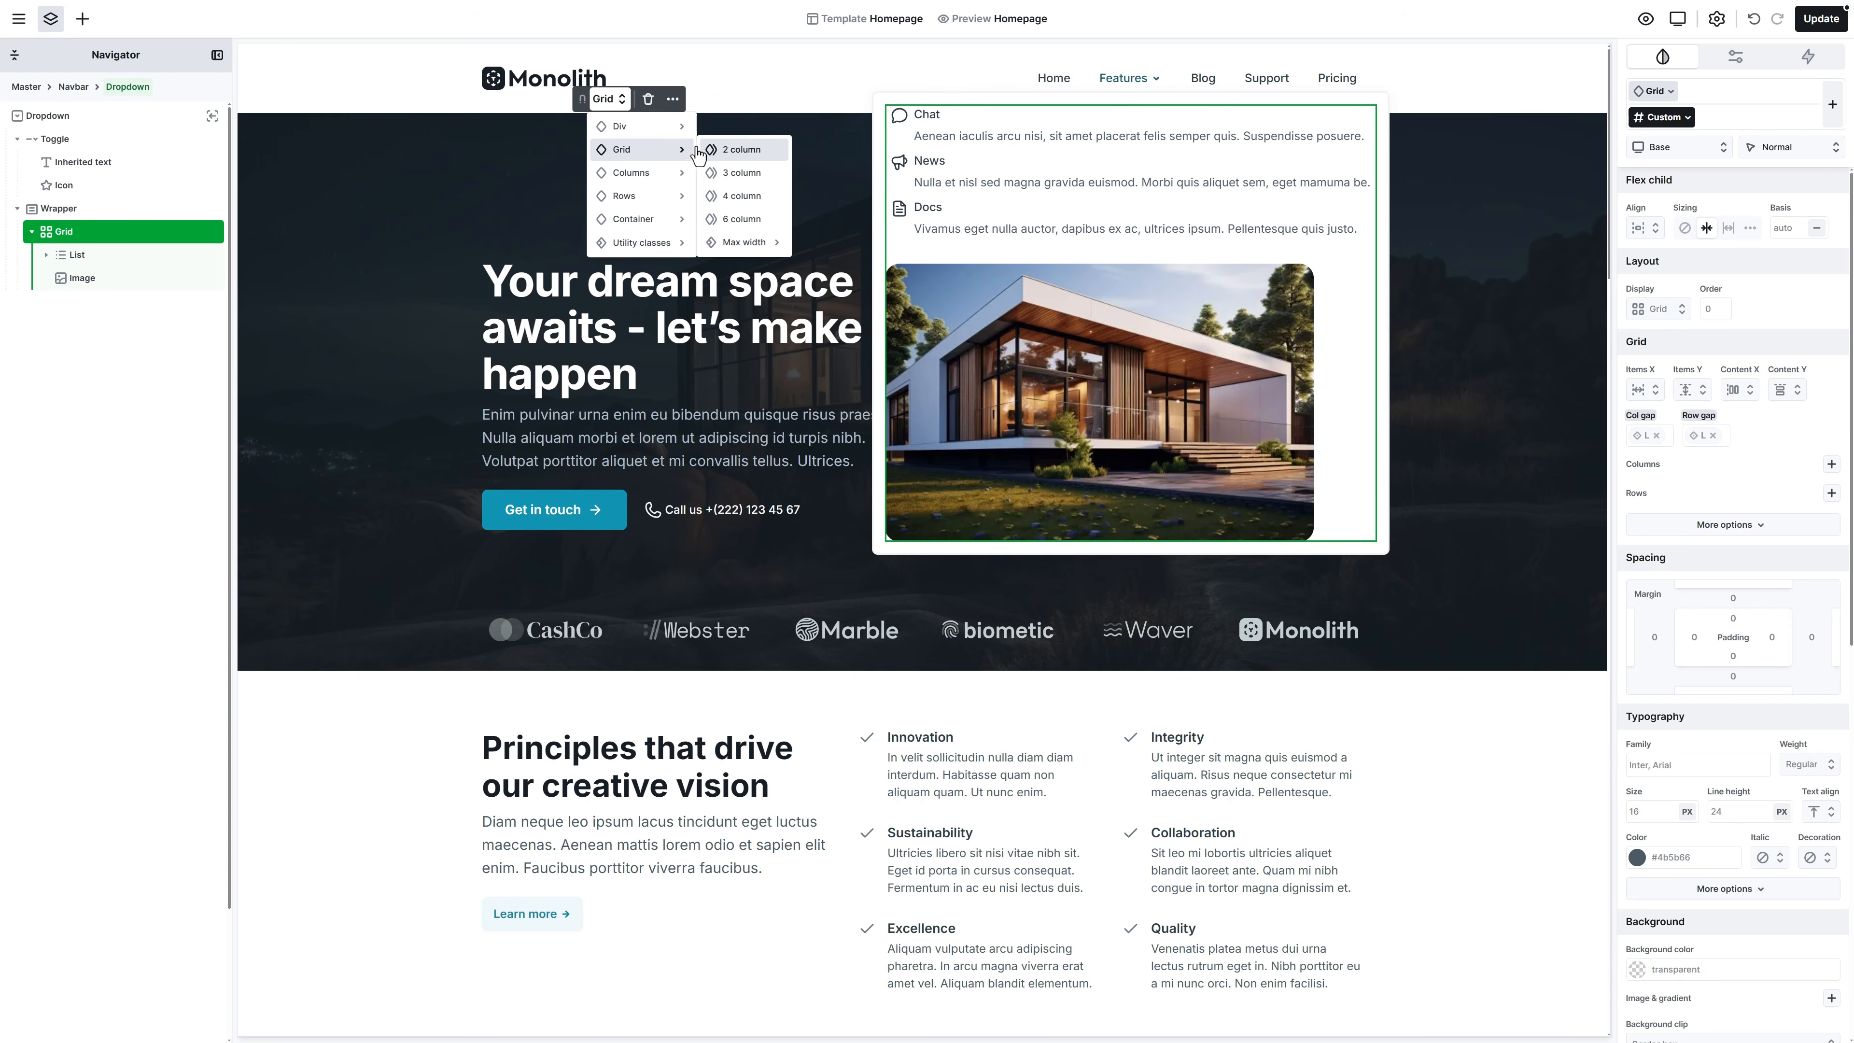
mouse_move(788, 248)
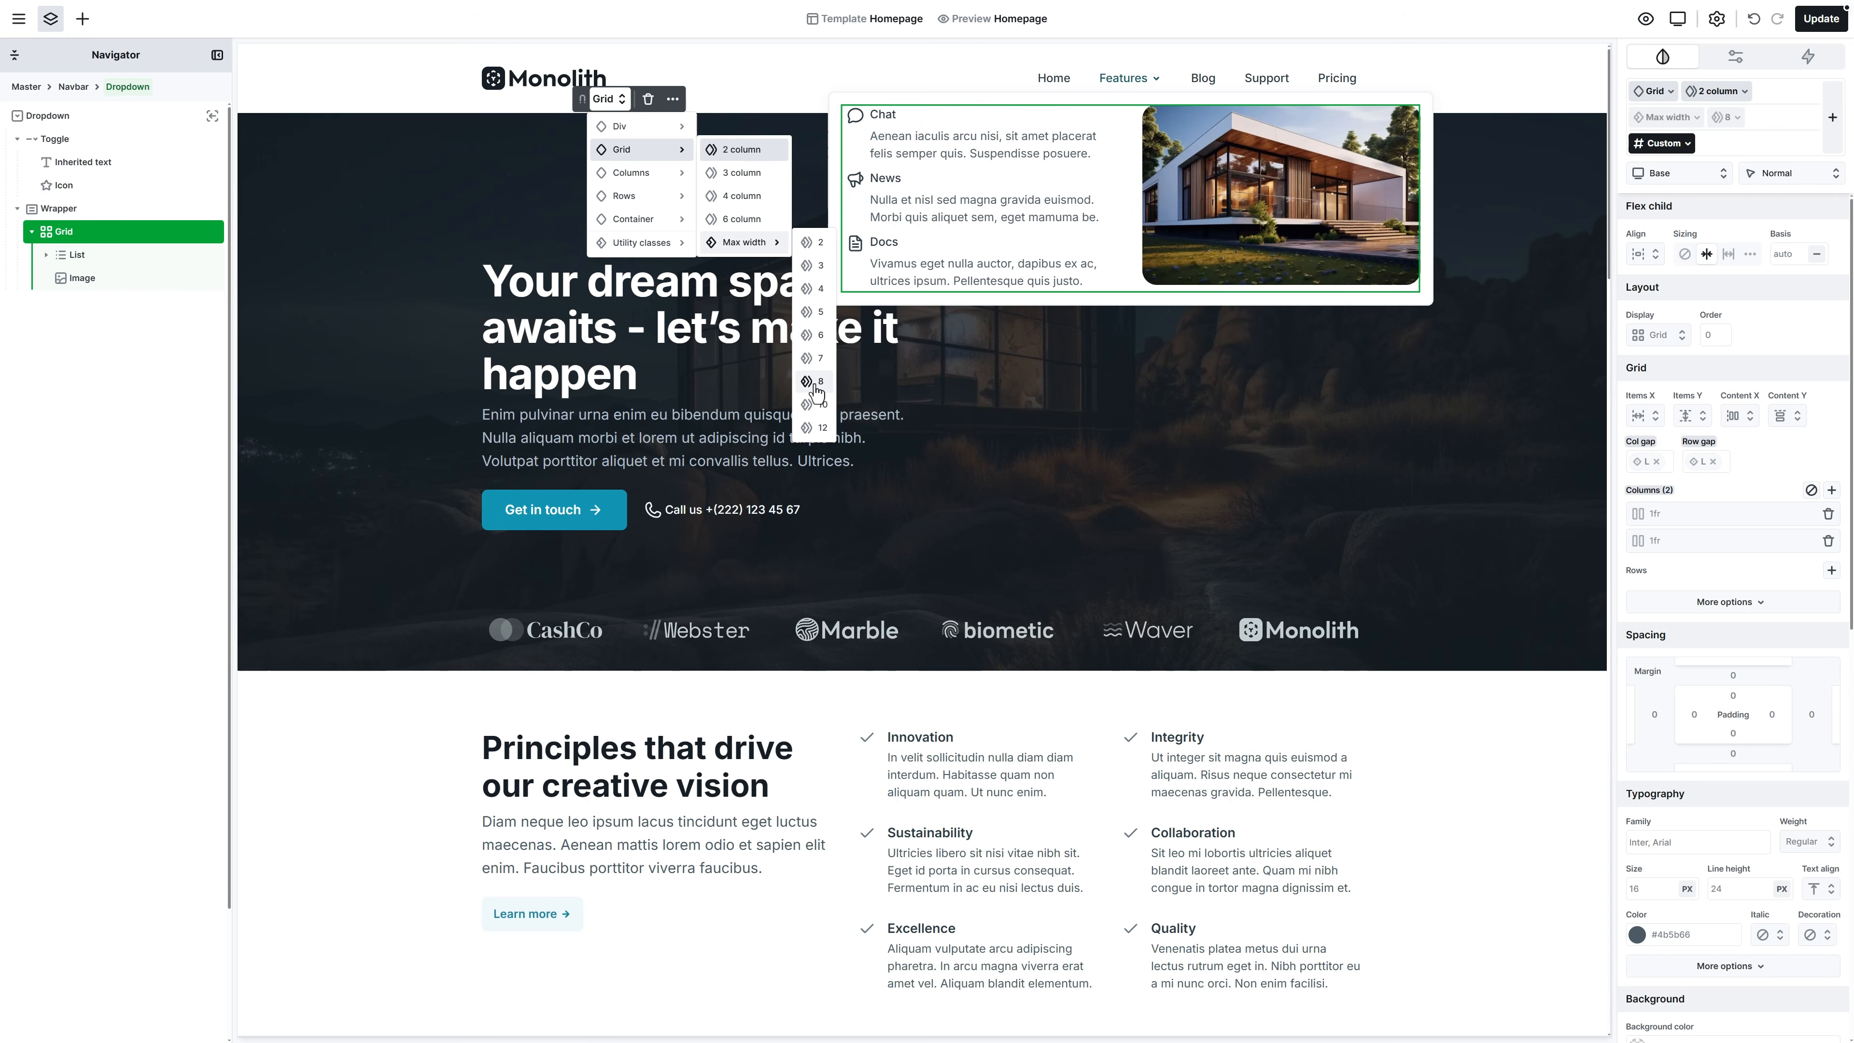
click(815, 385)
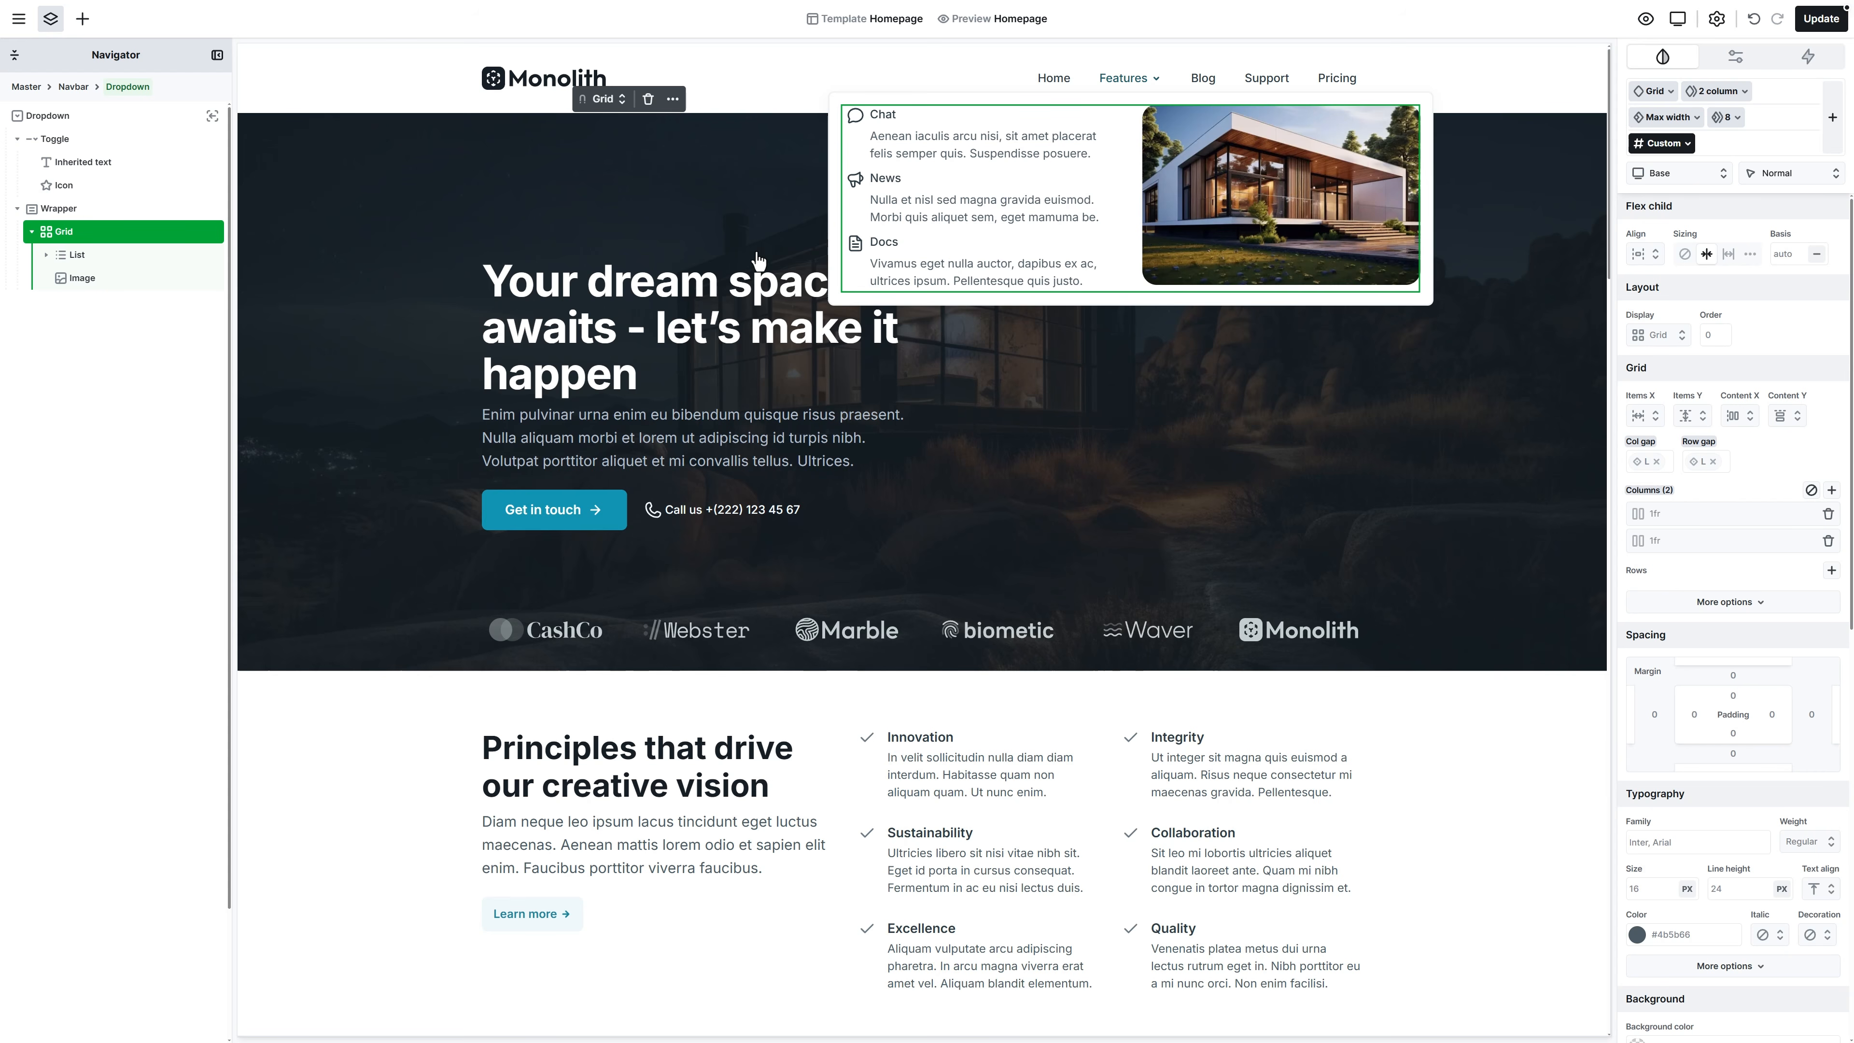
Set the top margin of the dropdown's Wrapper to the XL (40px) spacing variable
click(673, 103)
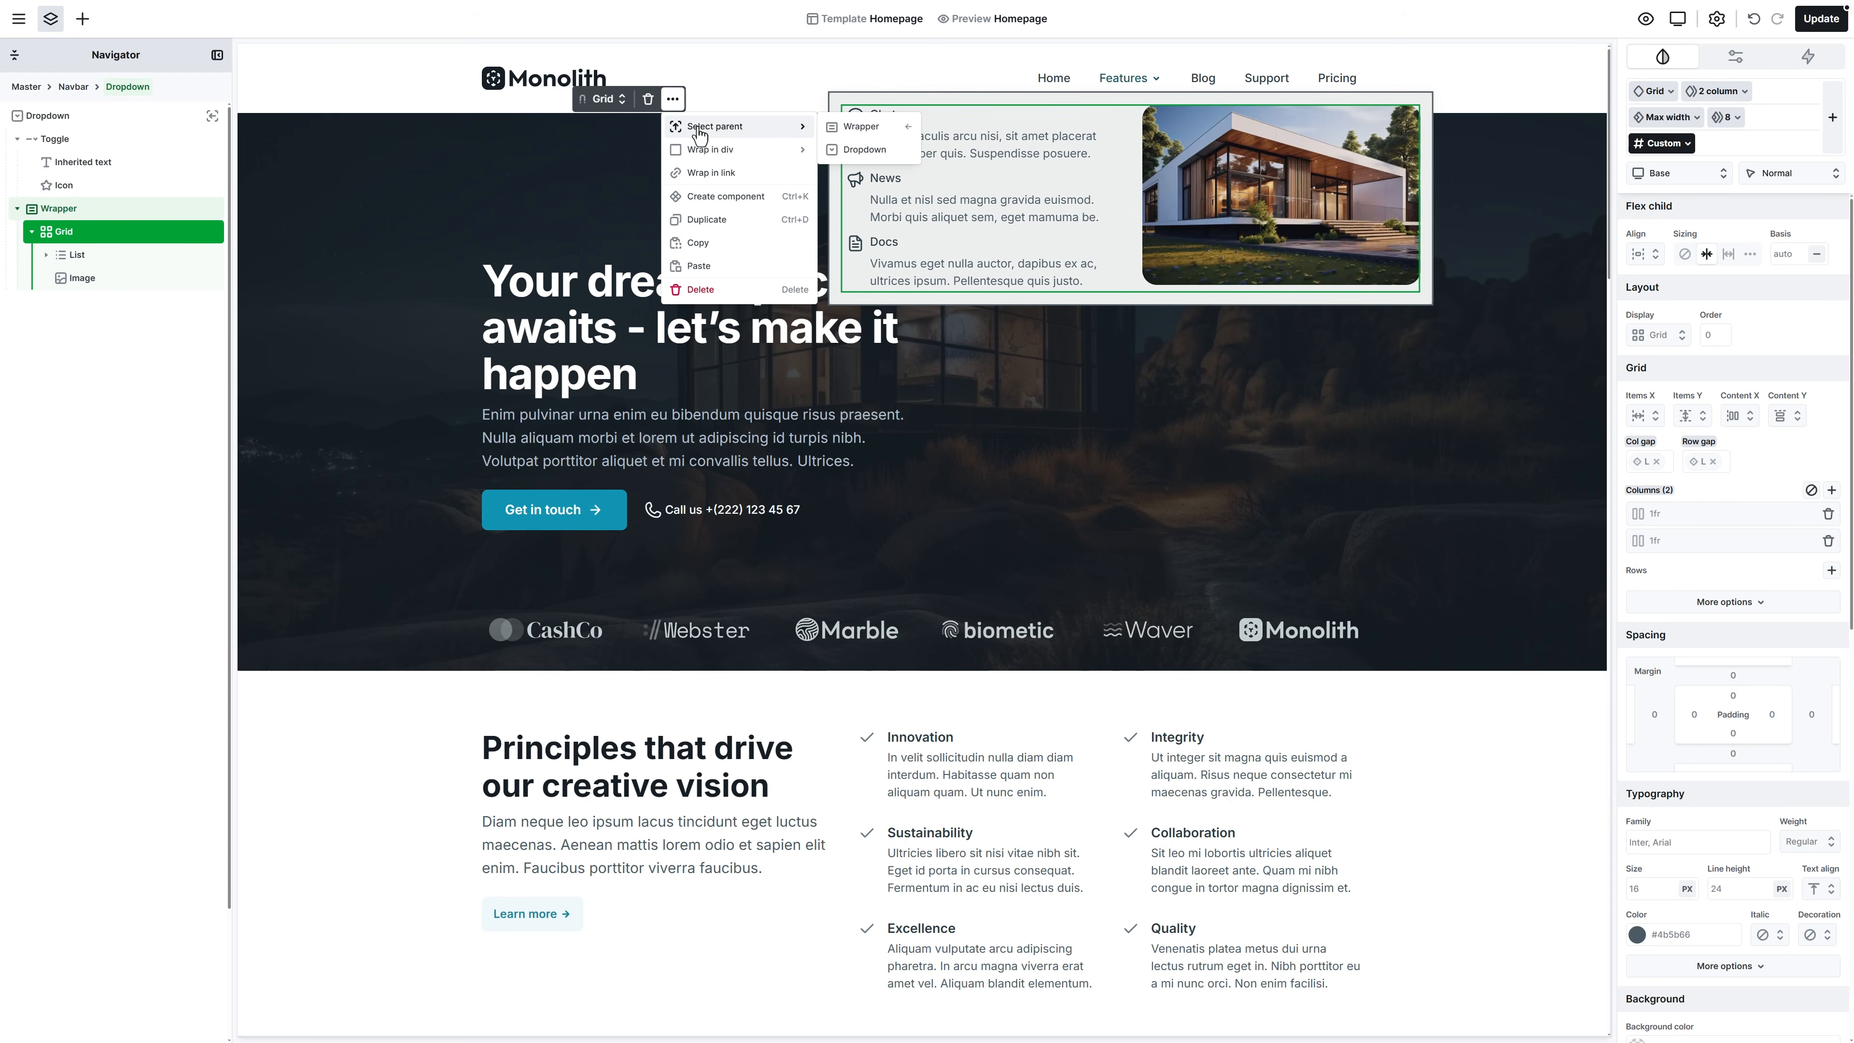
mouse_move(719, 126)
click(849, 137)
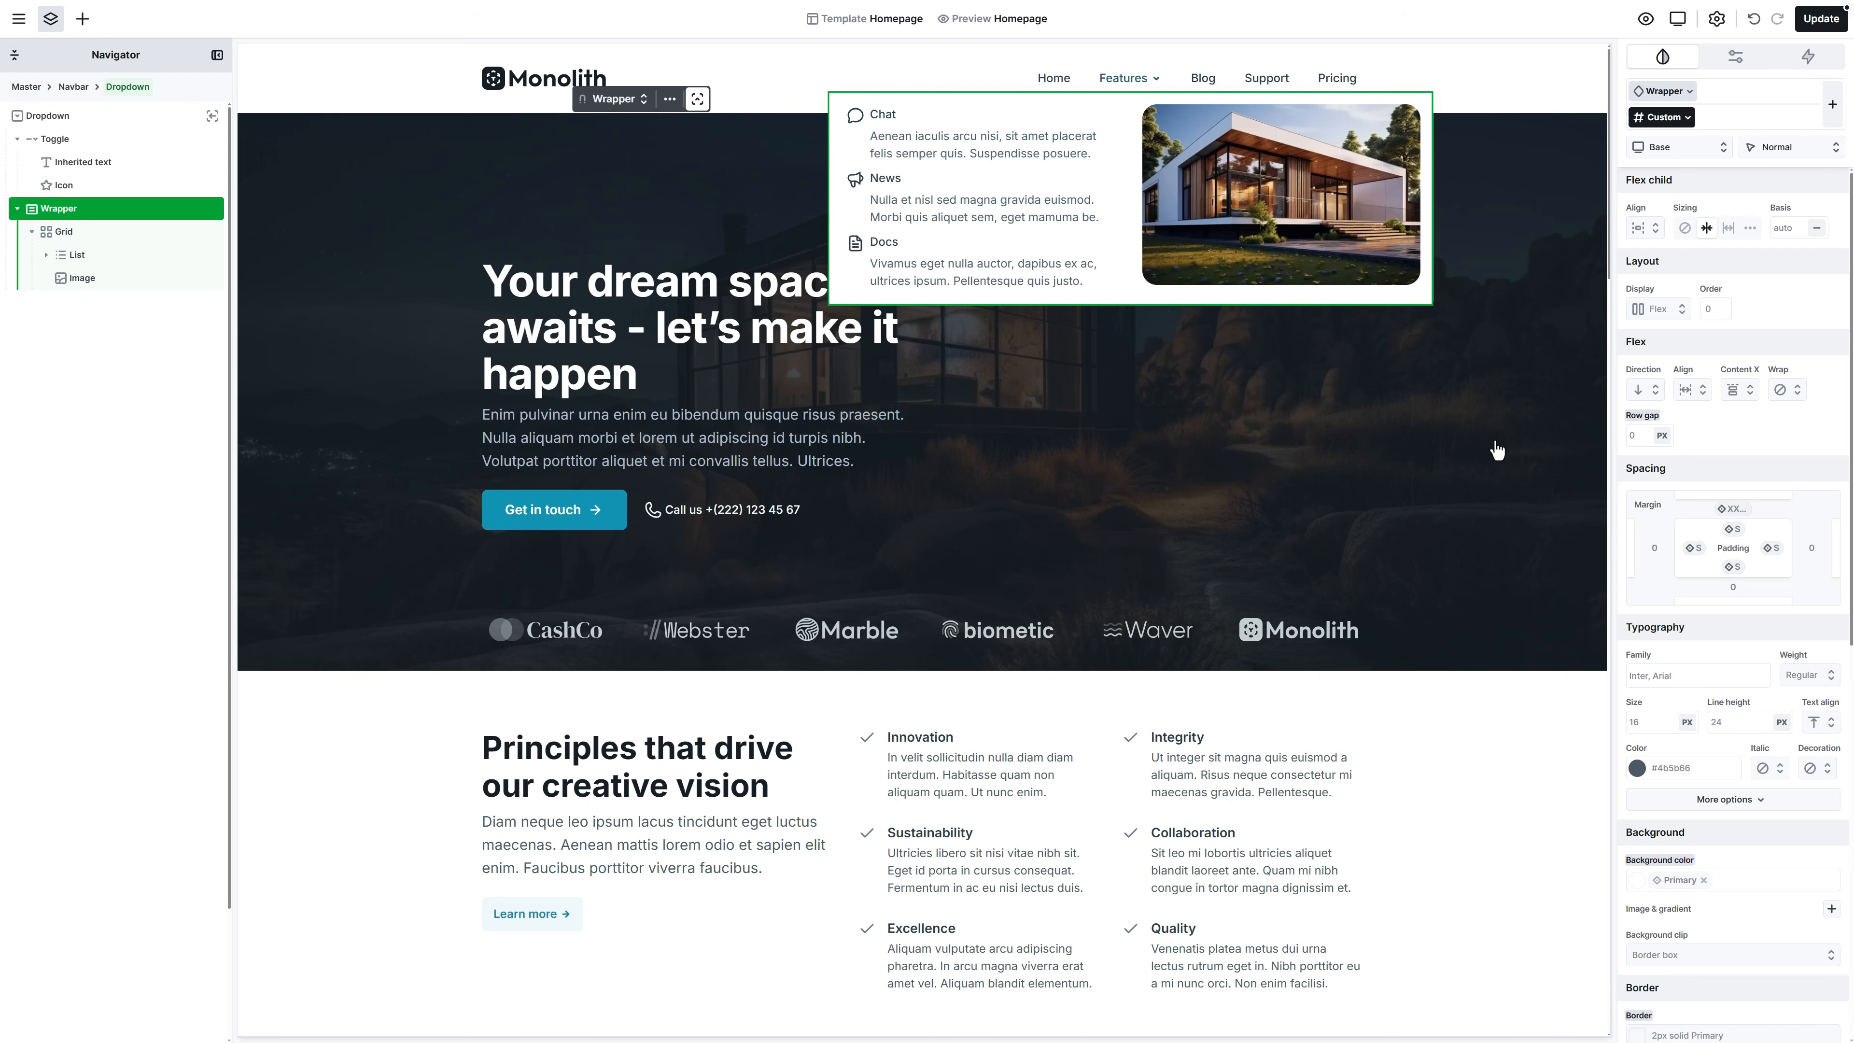
click(1732, 508)
click(1786, 501)
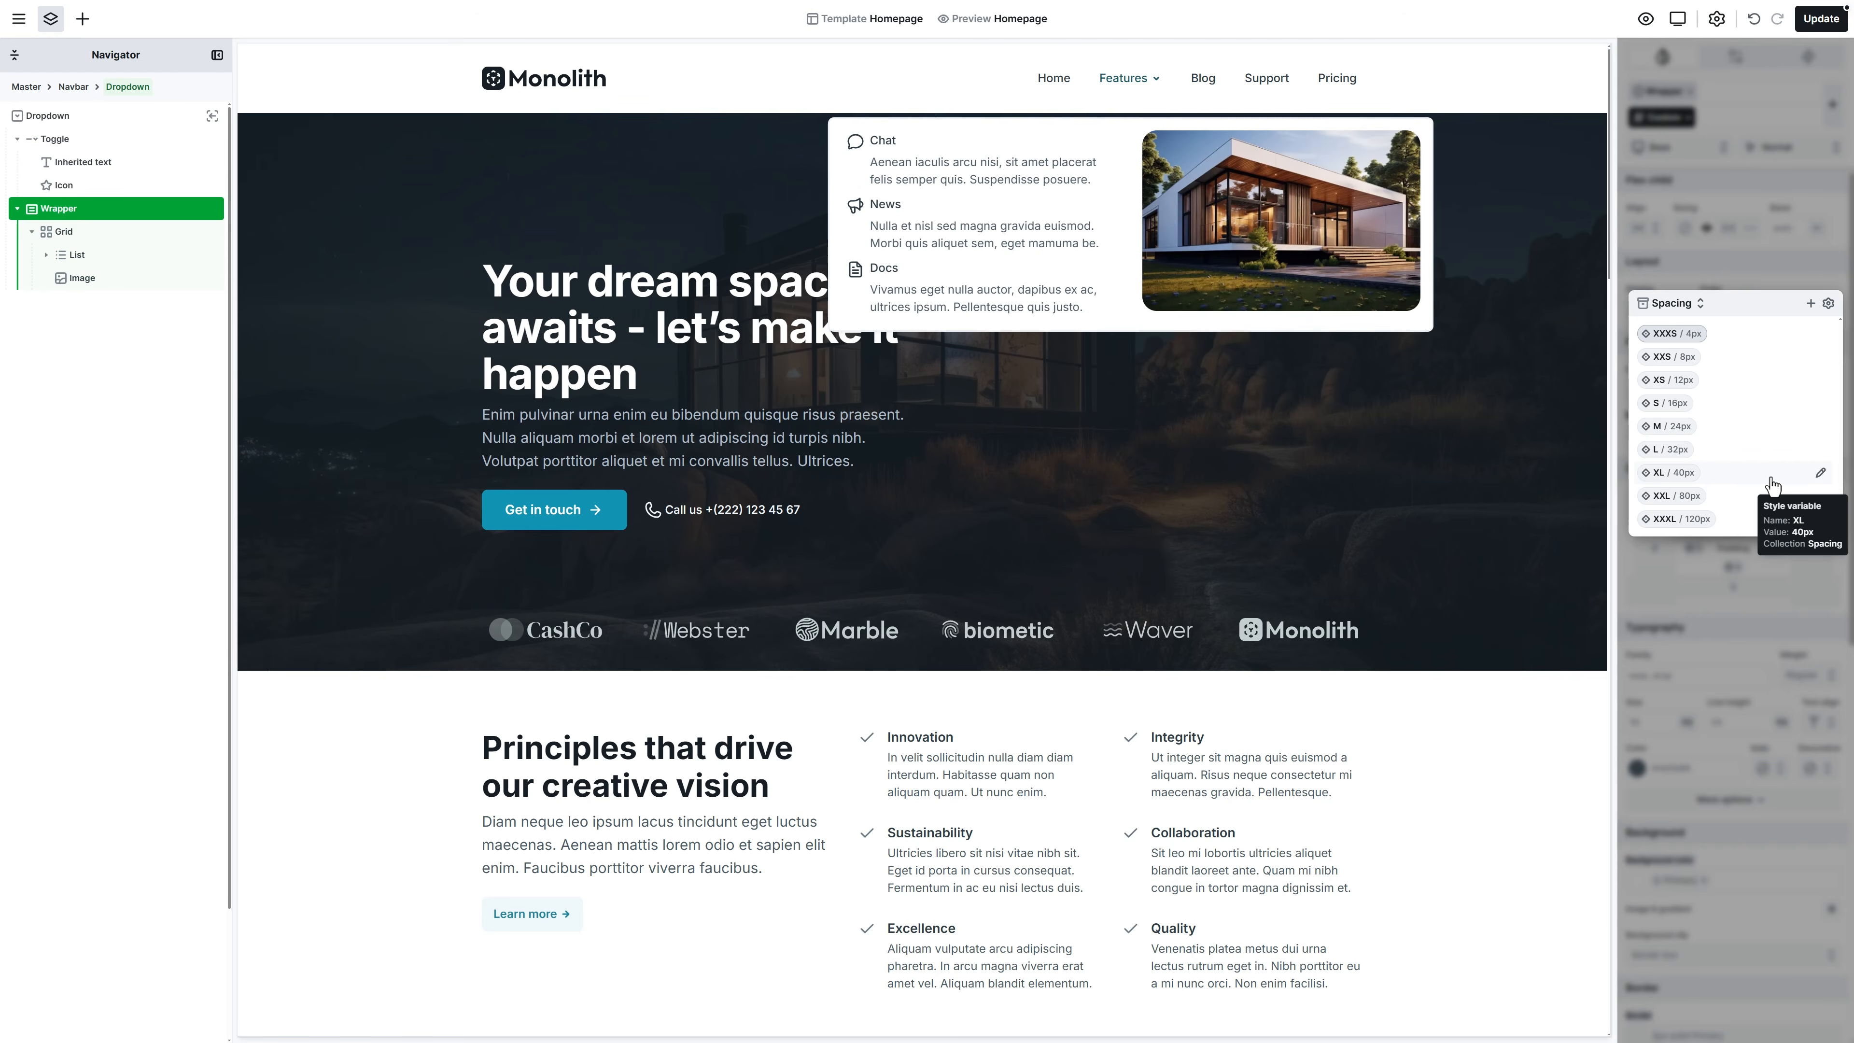
click(1771, 487)
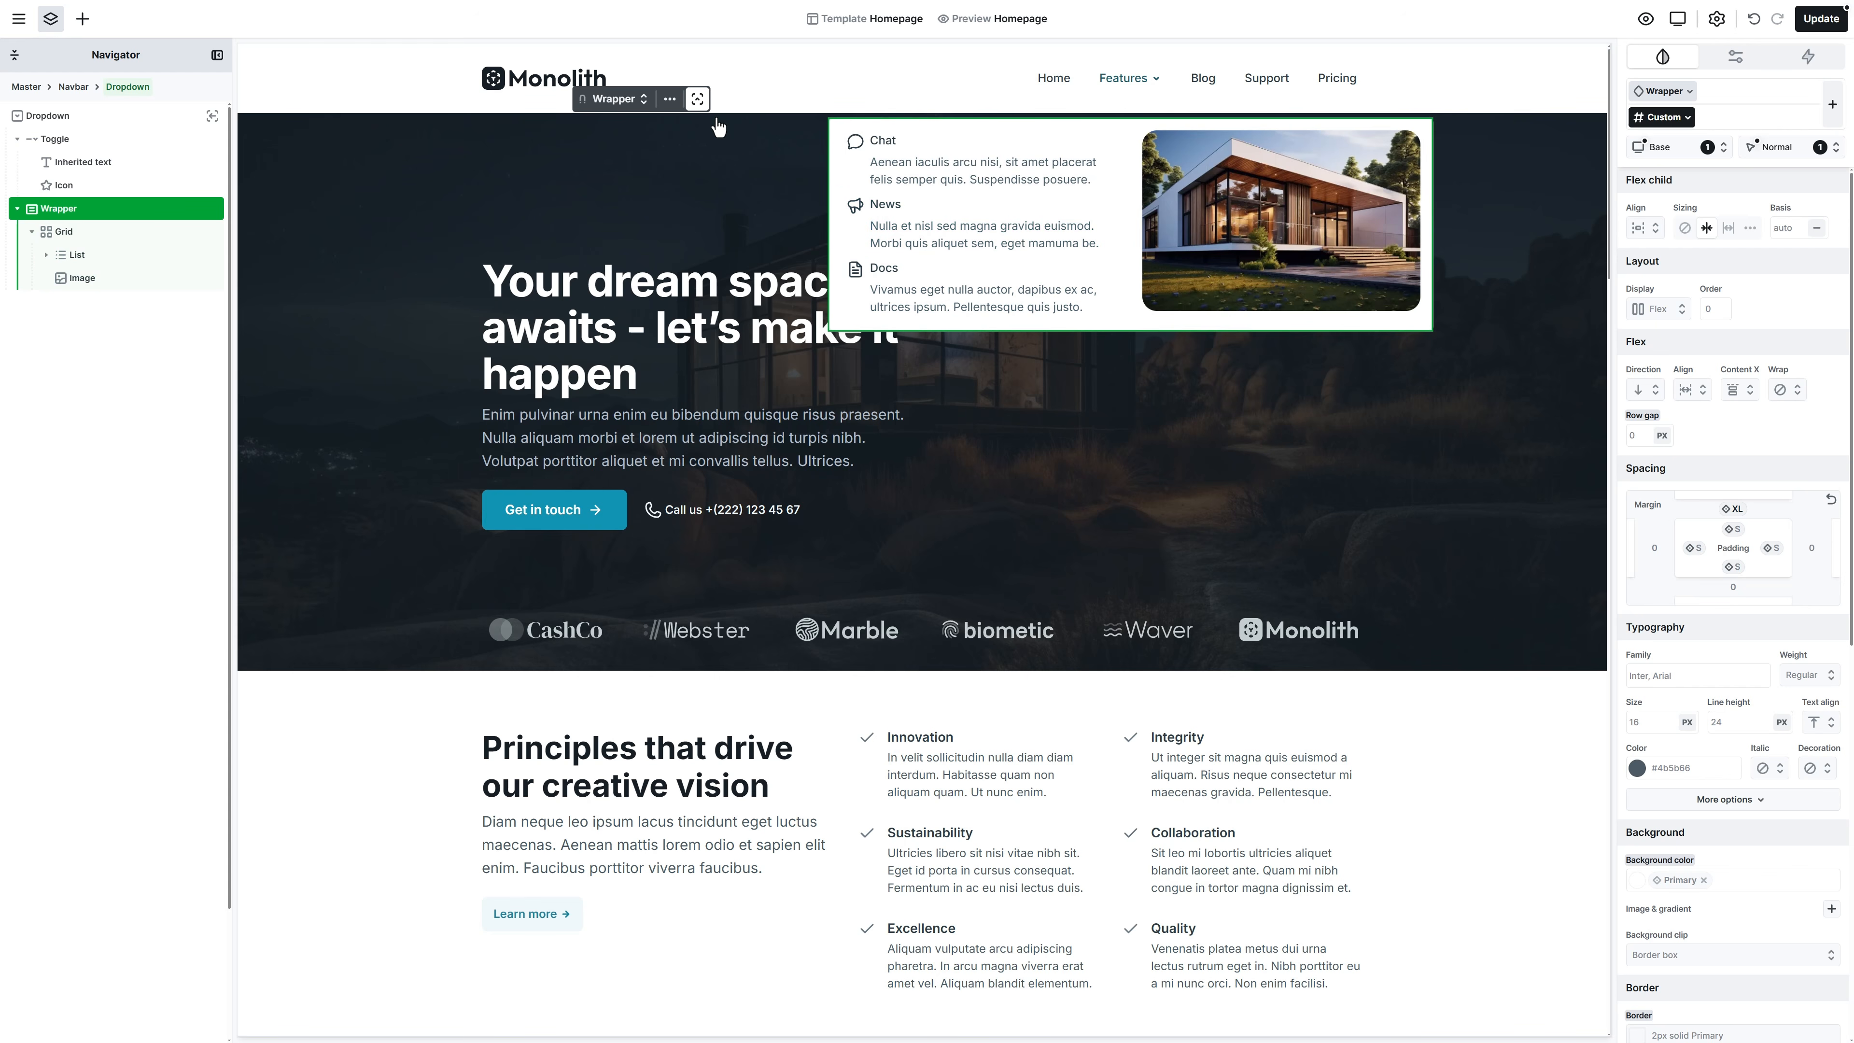
Set the parent Dropdown to open on Hover with the Fade down animation
click(677, 107)
mouse_move(682, 125)
click(799, 128)
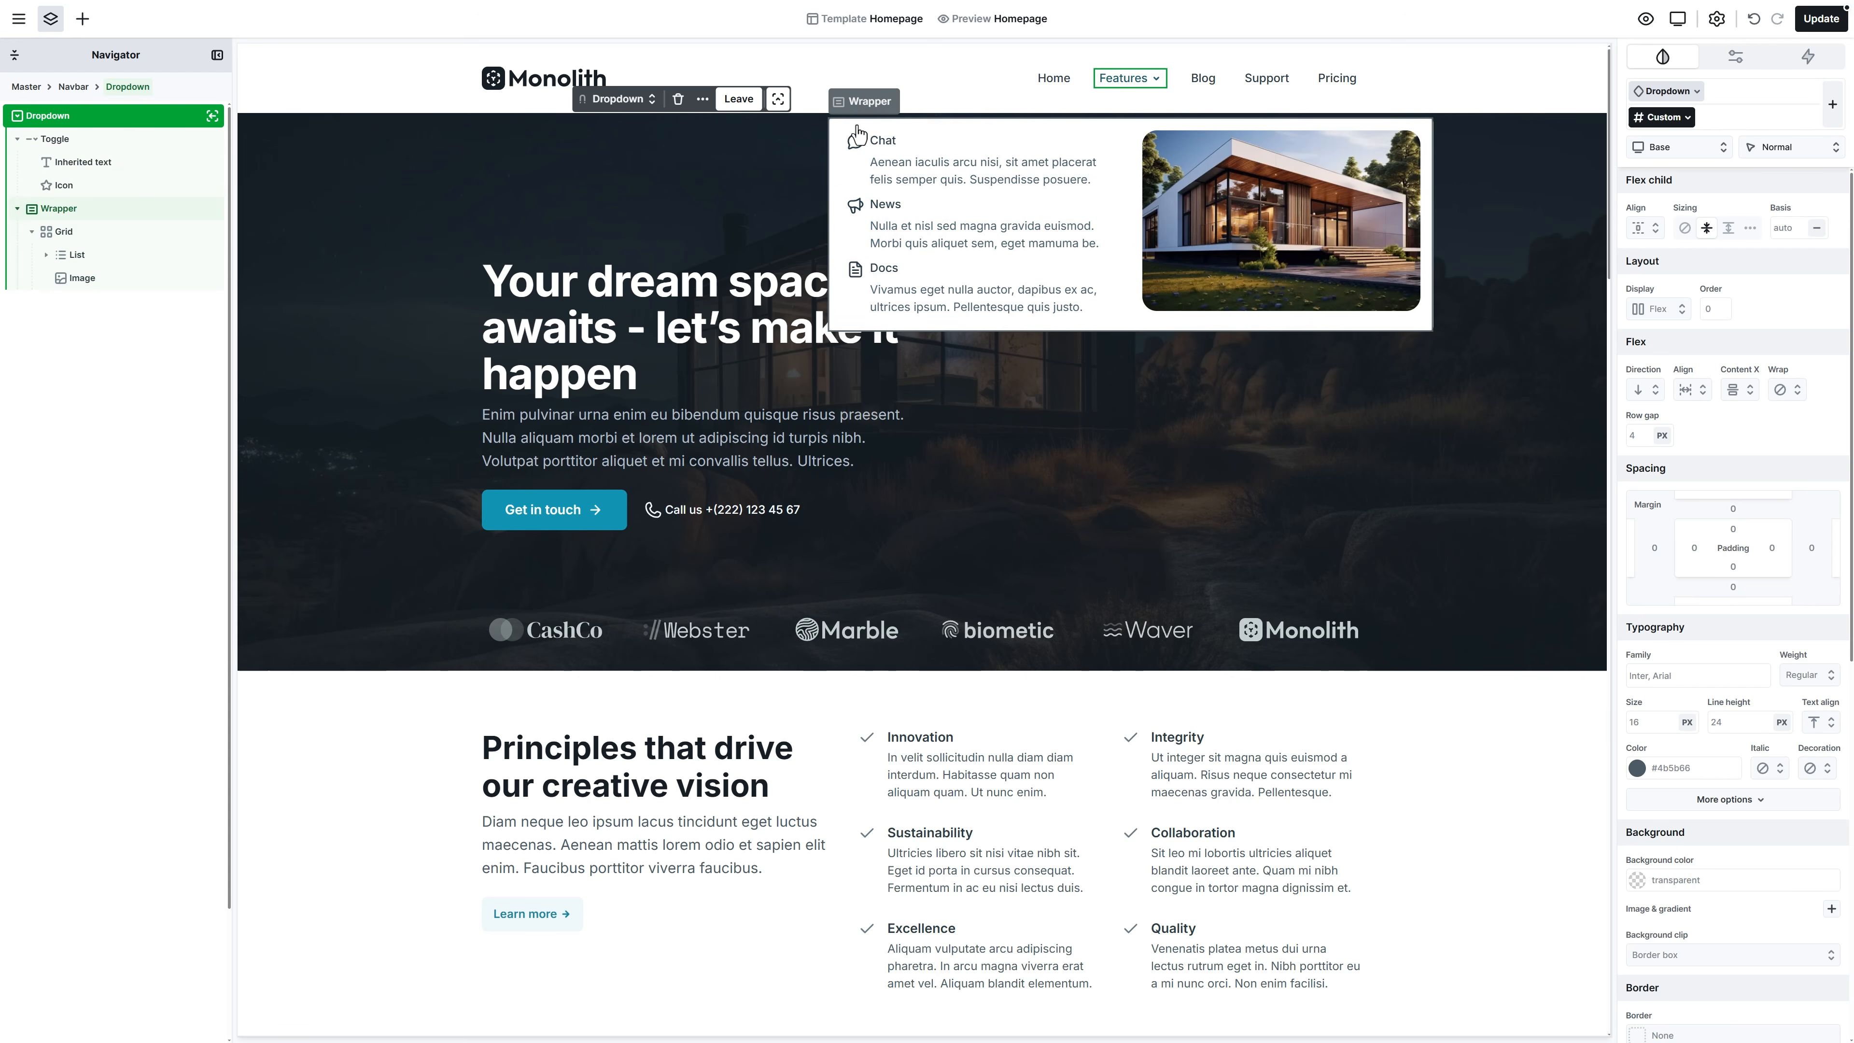
click(1736, 56)
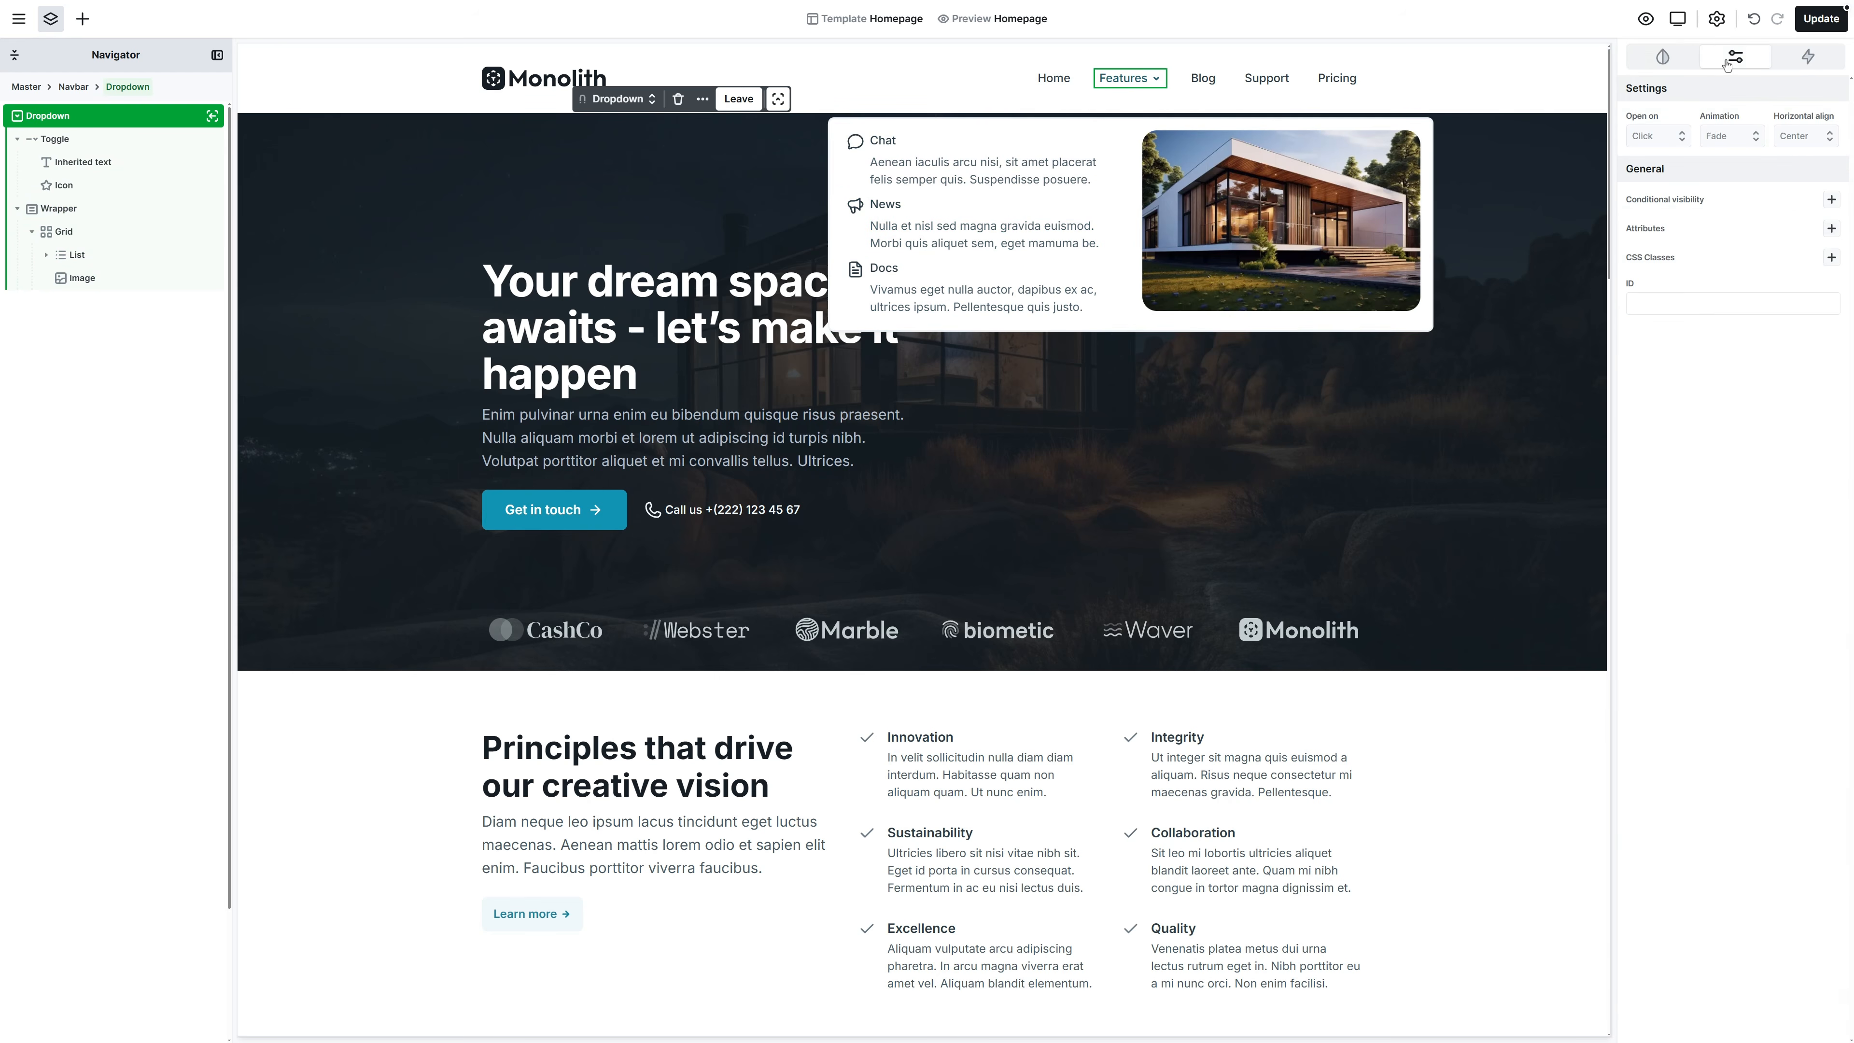
click(1667, 137)
click(1647, 189)
click(1724, 138)
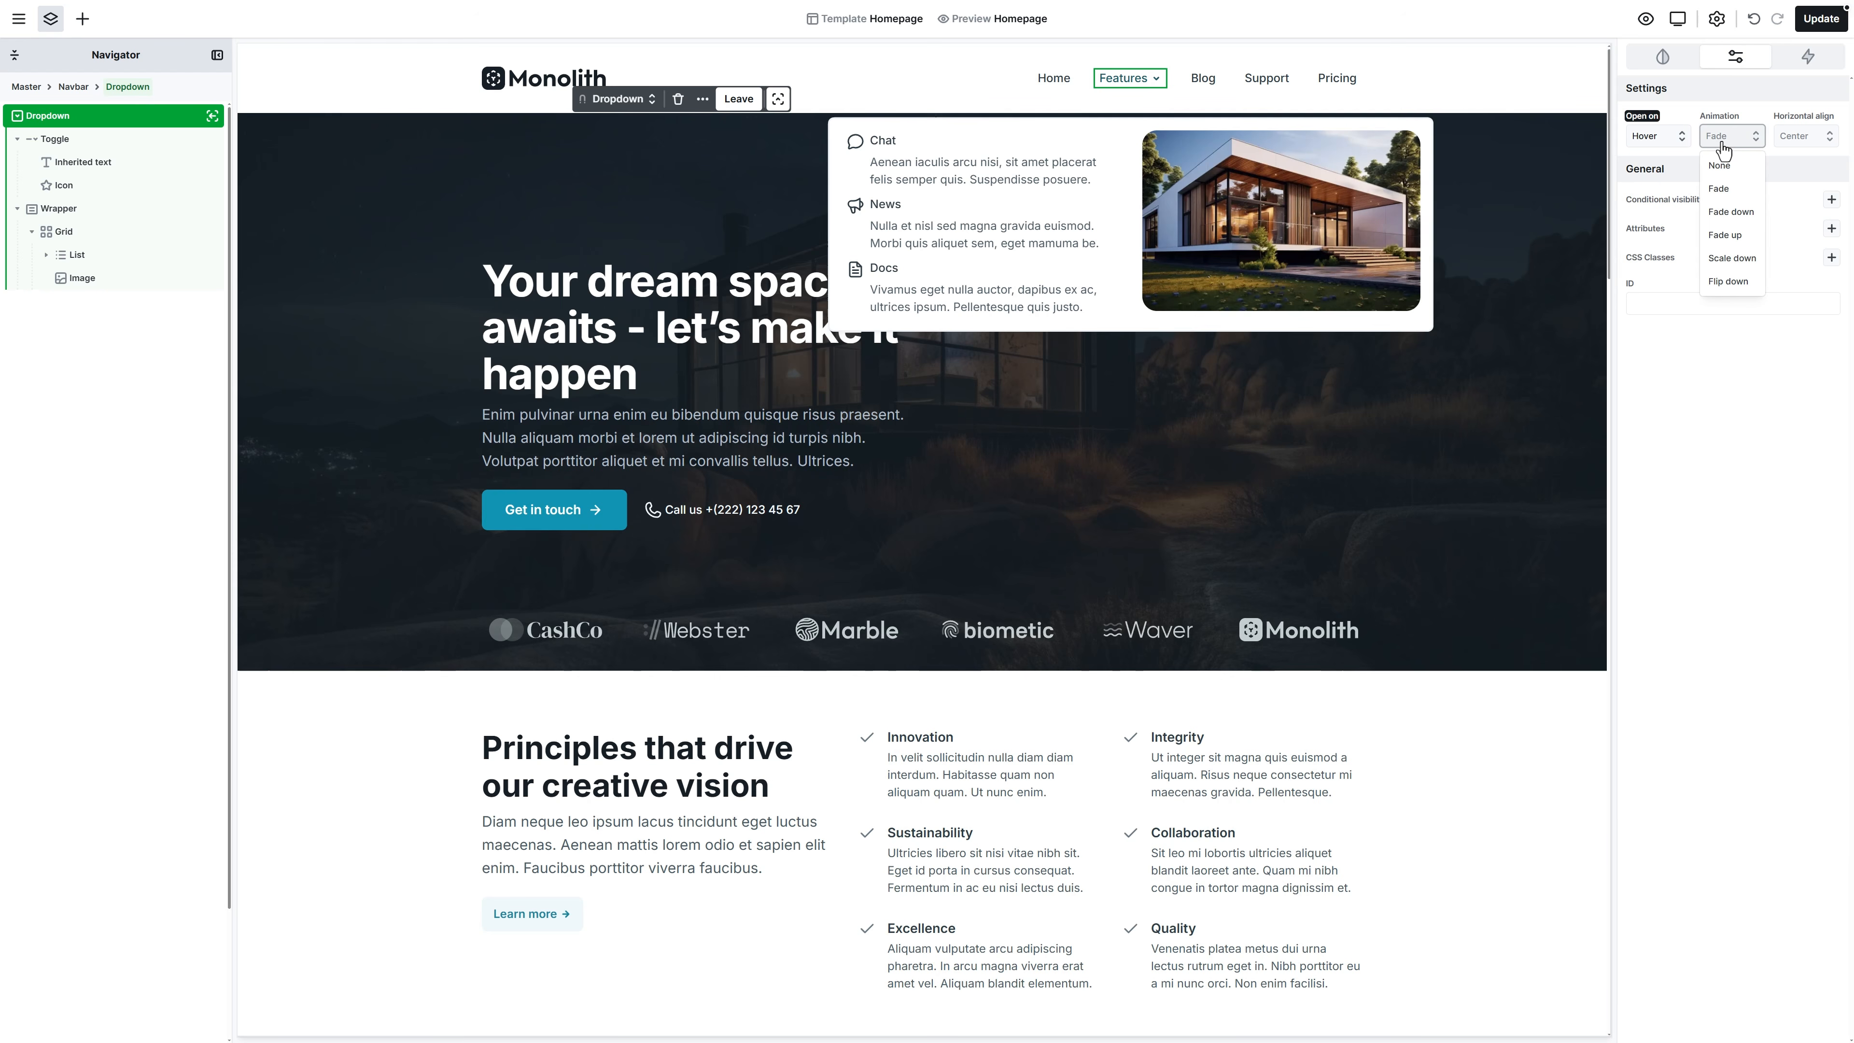
click(1729, 212)
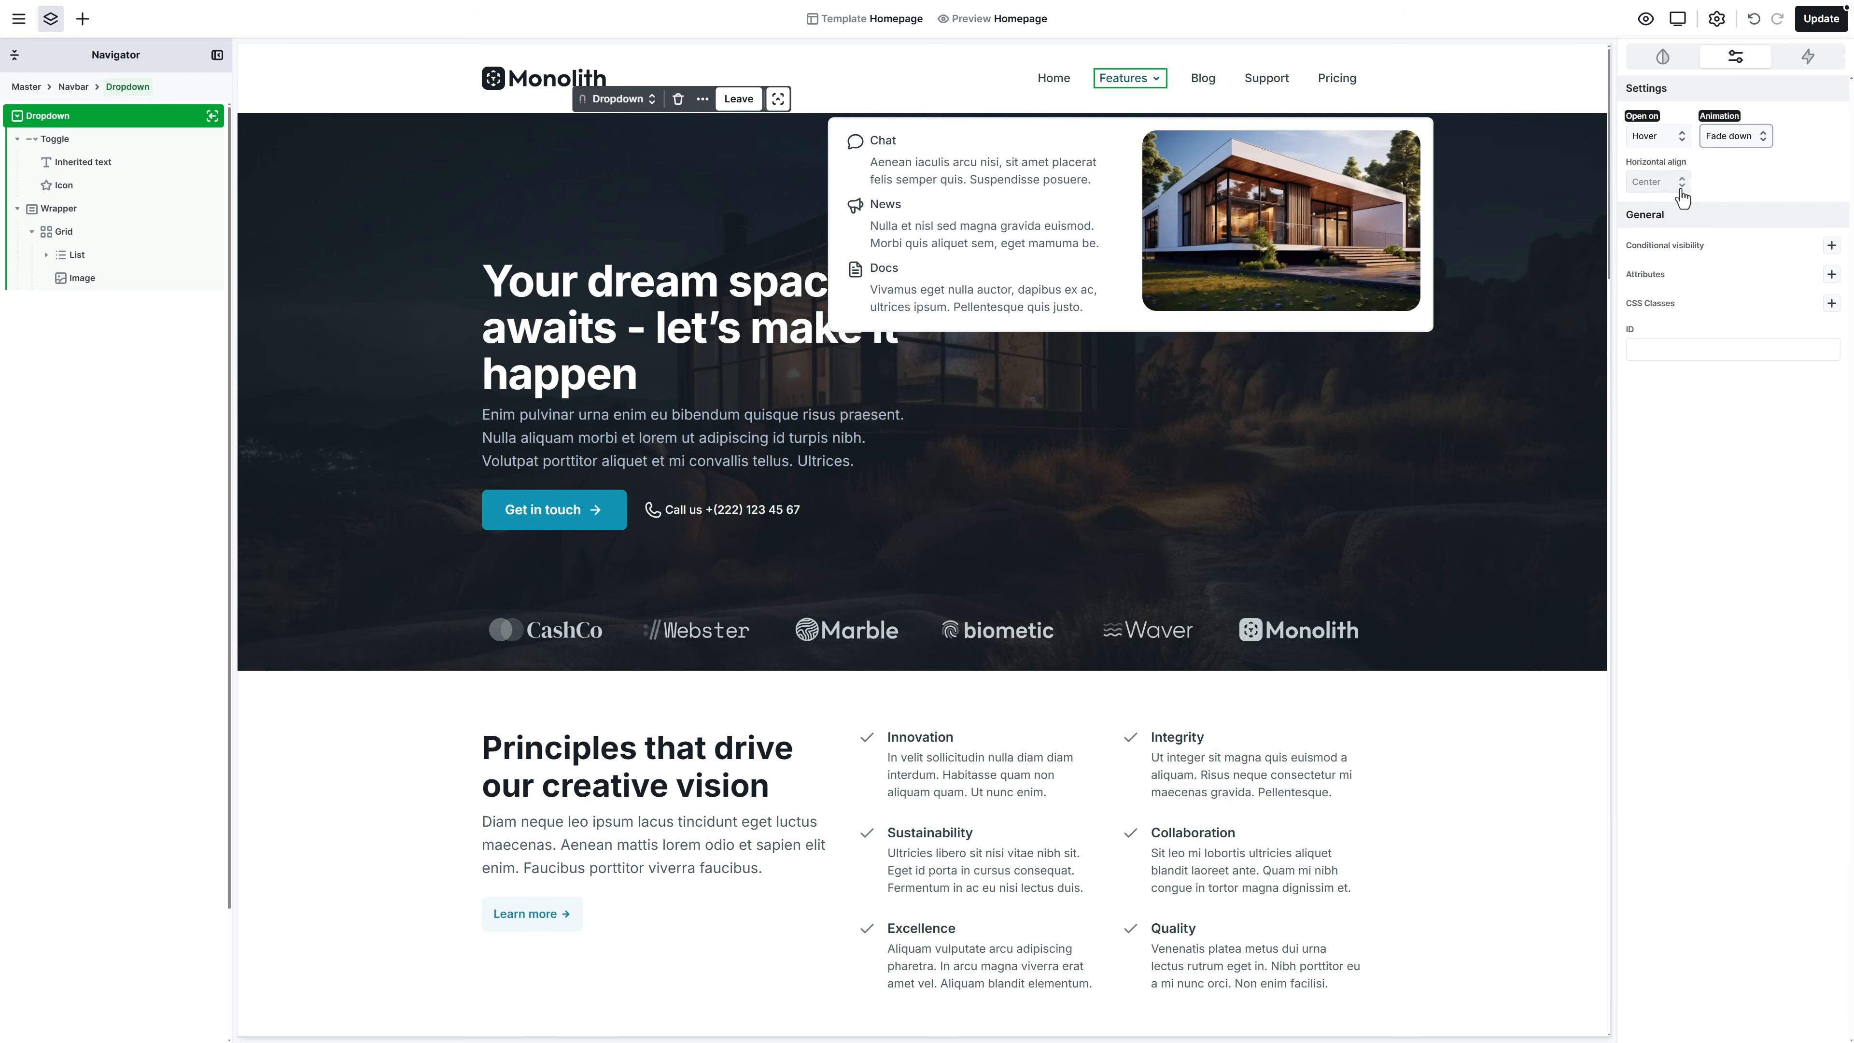
click(1665, 187)
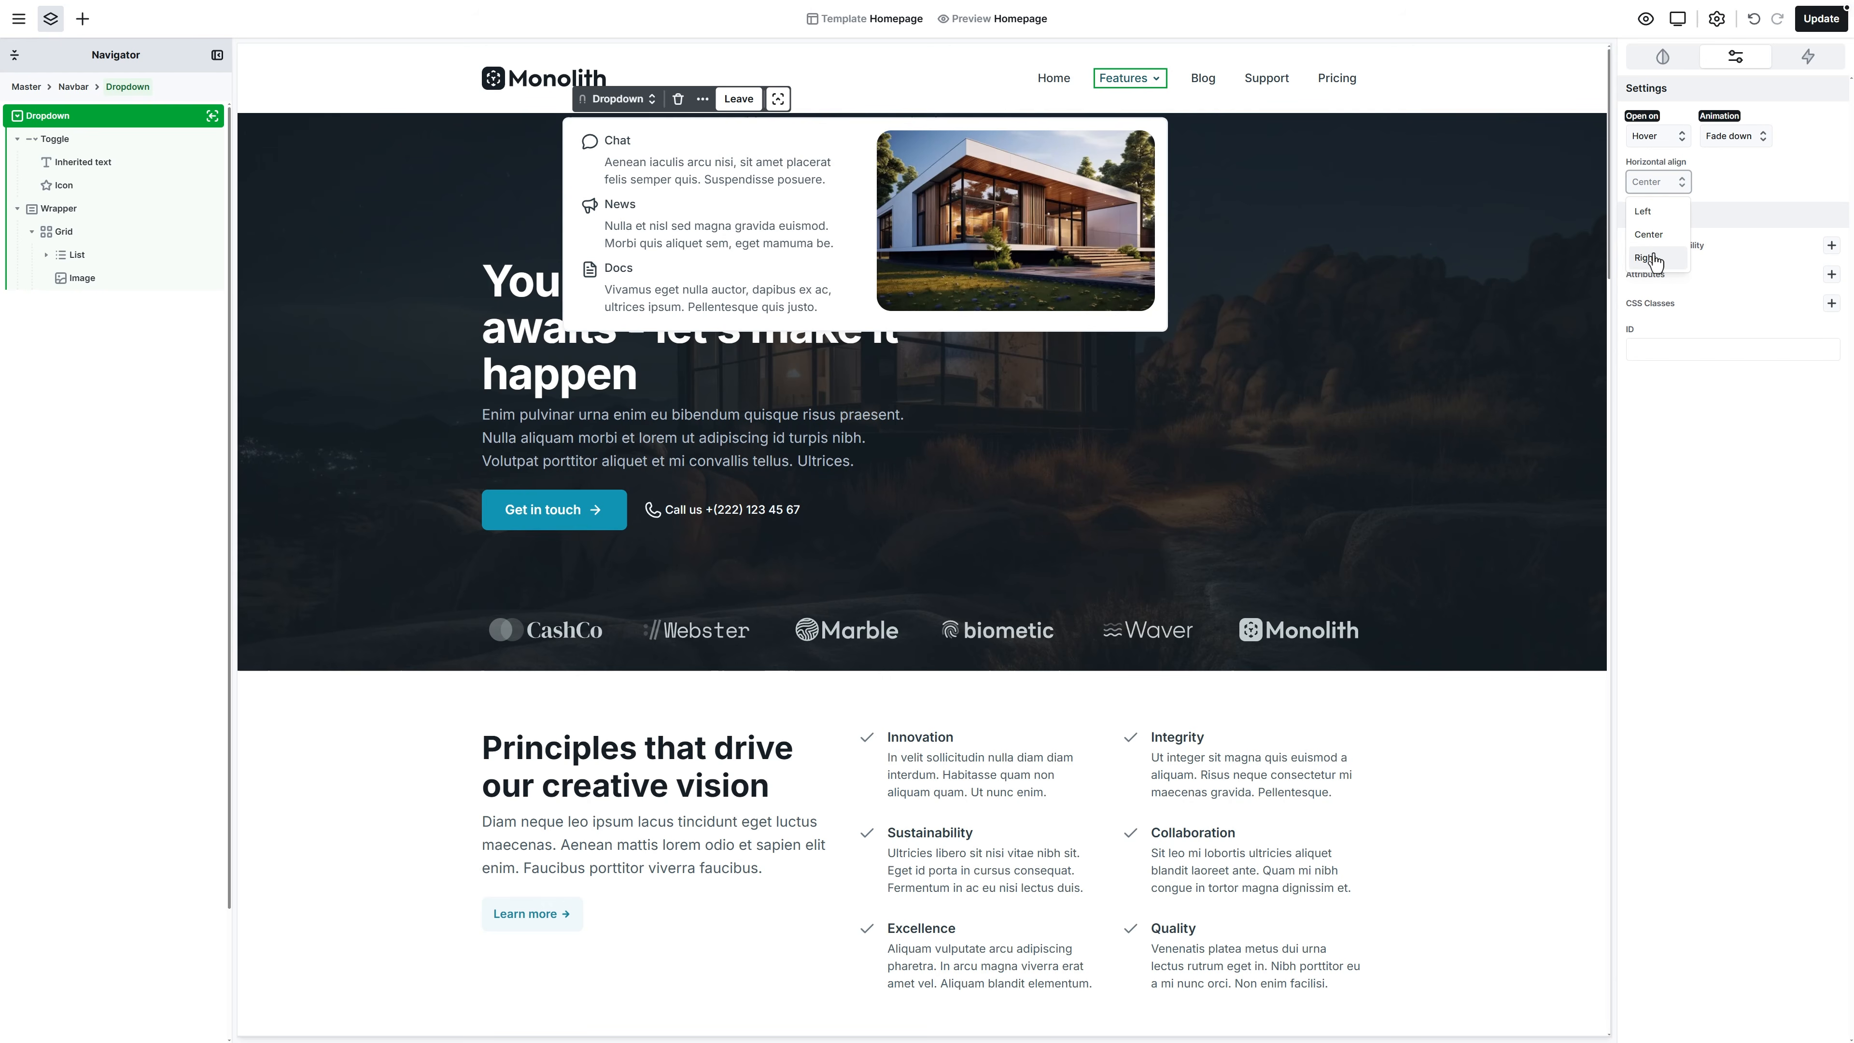
click(1725, 188)
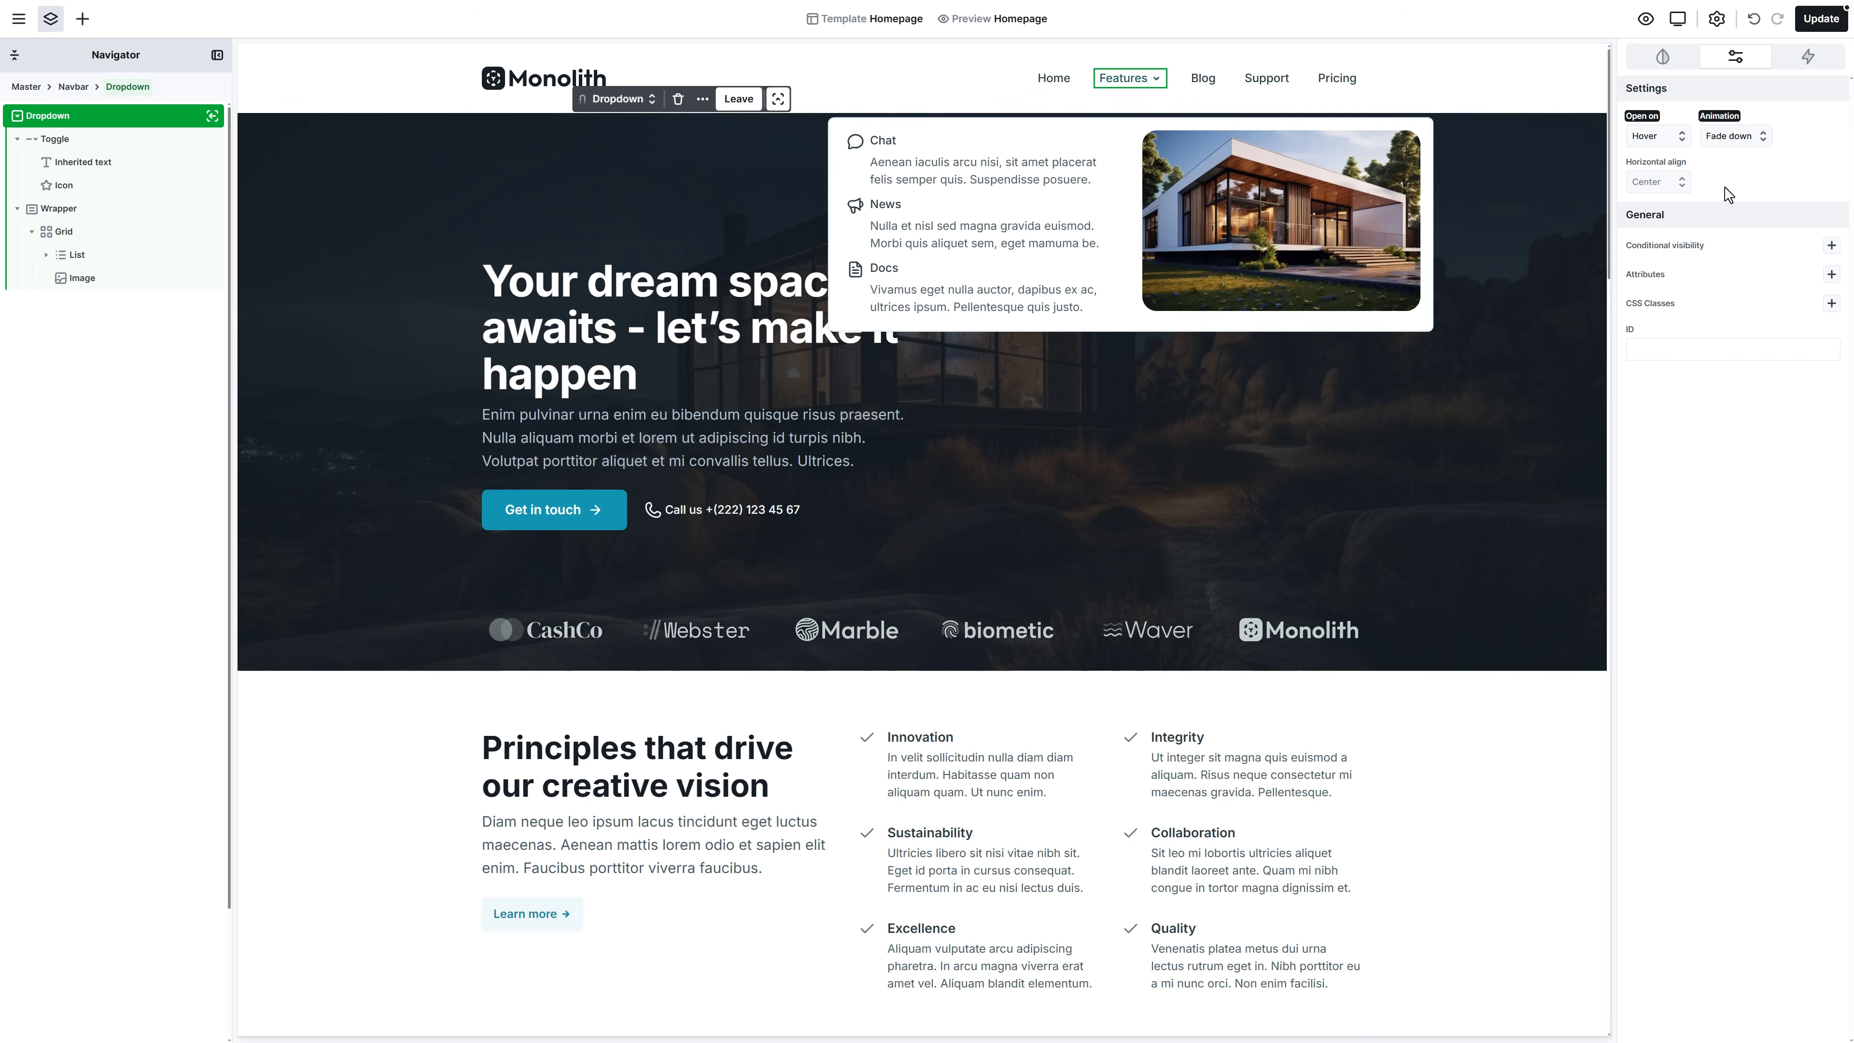
Preview the Features dropdown at desktop width and at the Mobile S 375 × 667px size, then return to the editor
click(1645, 18)
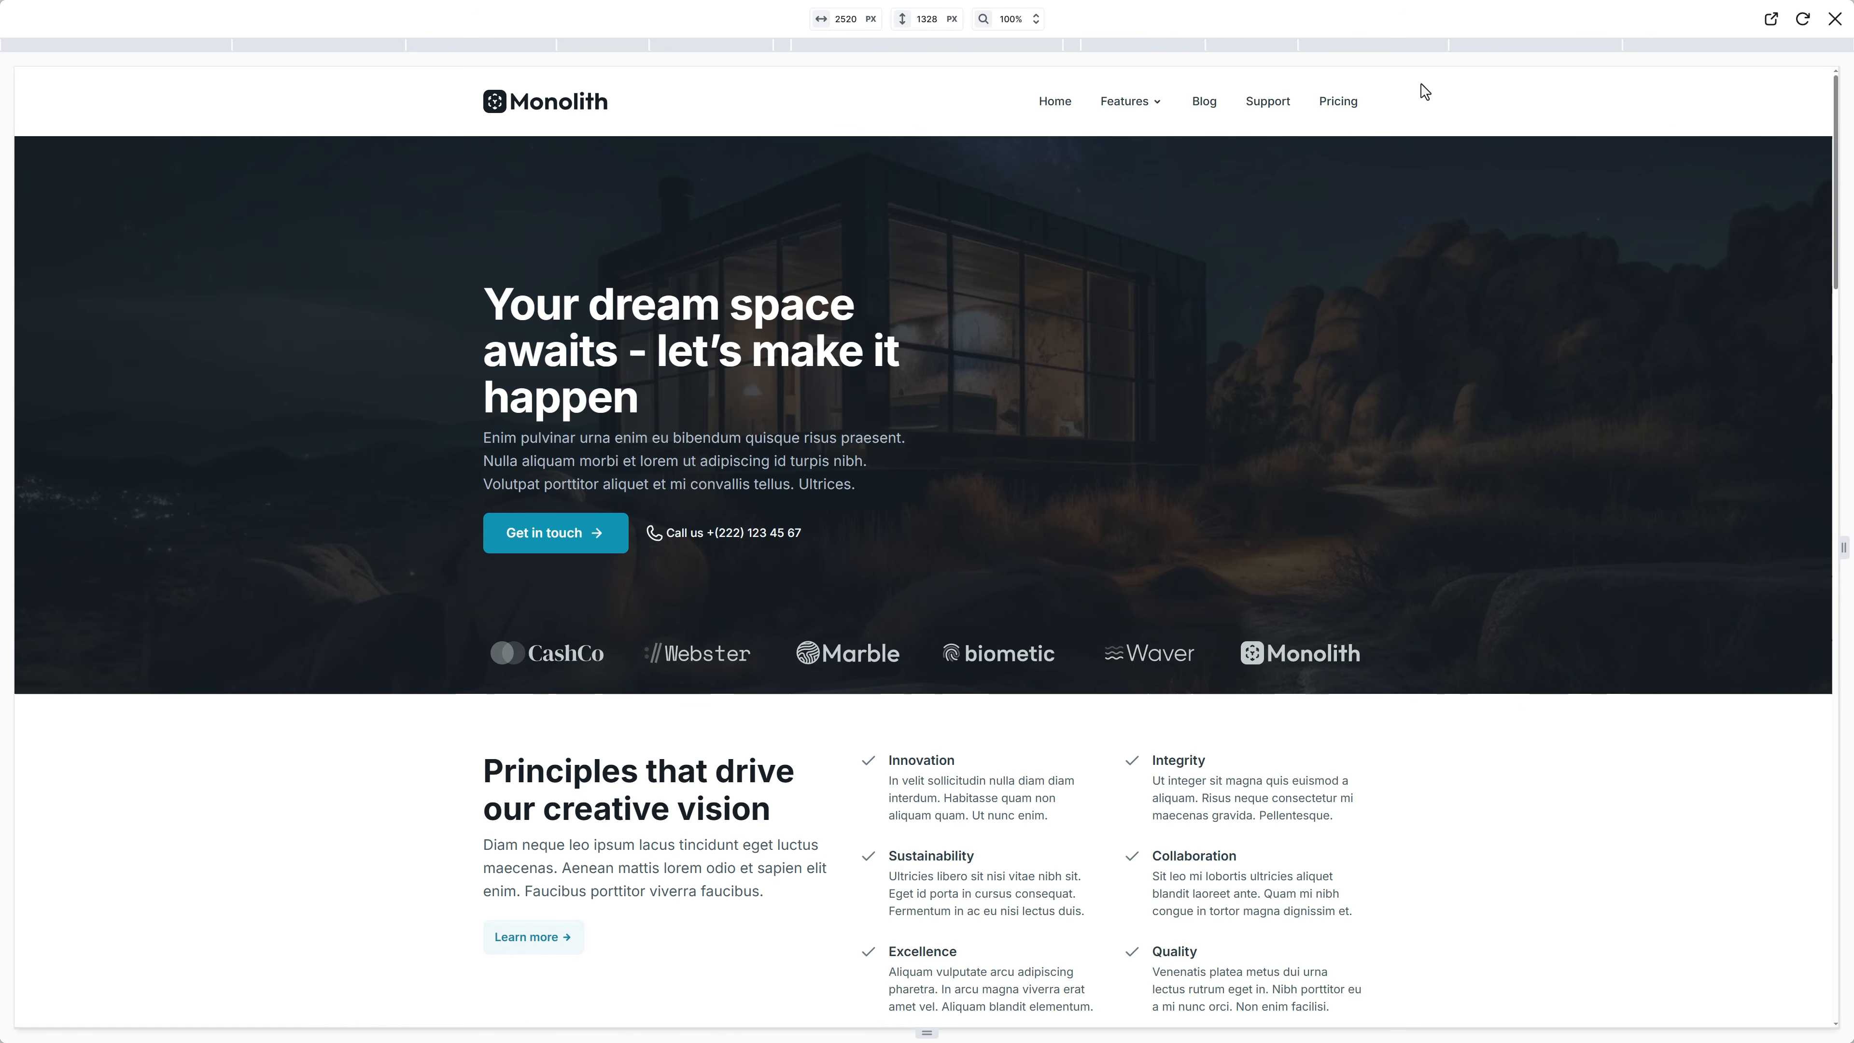
mouse_move(1158, 111)
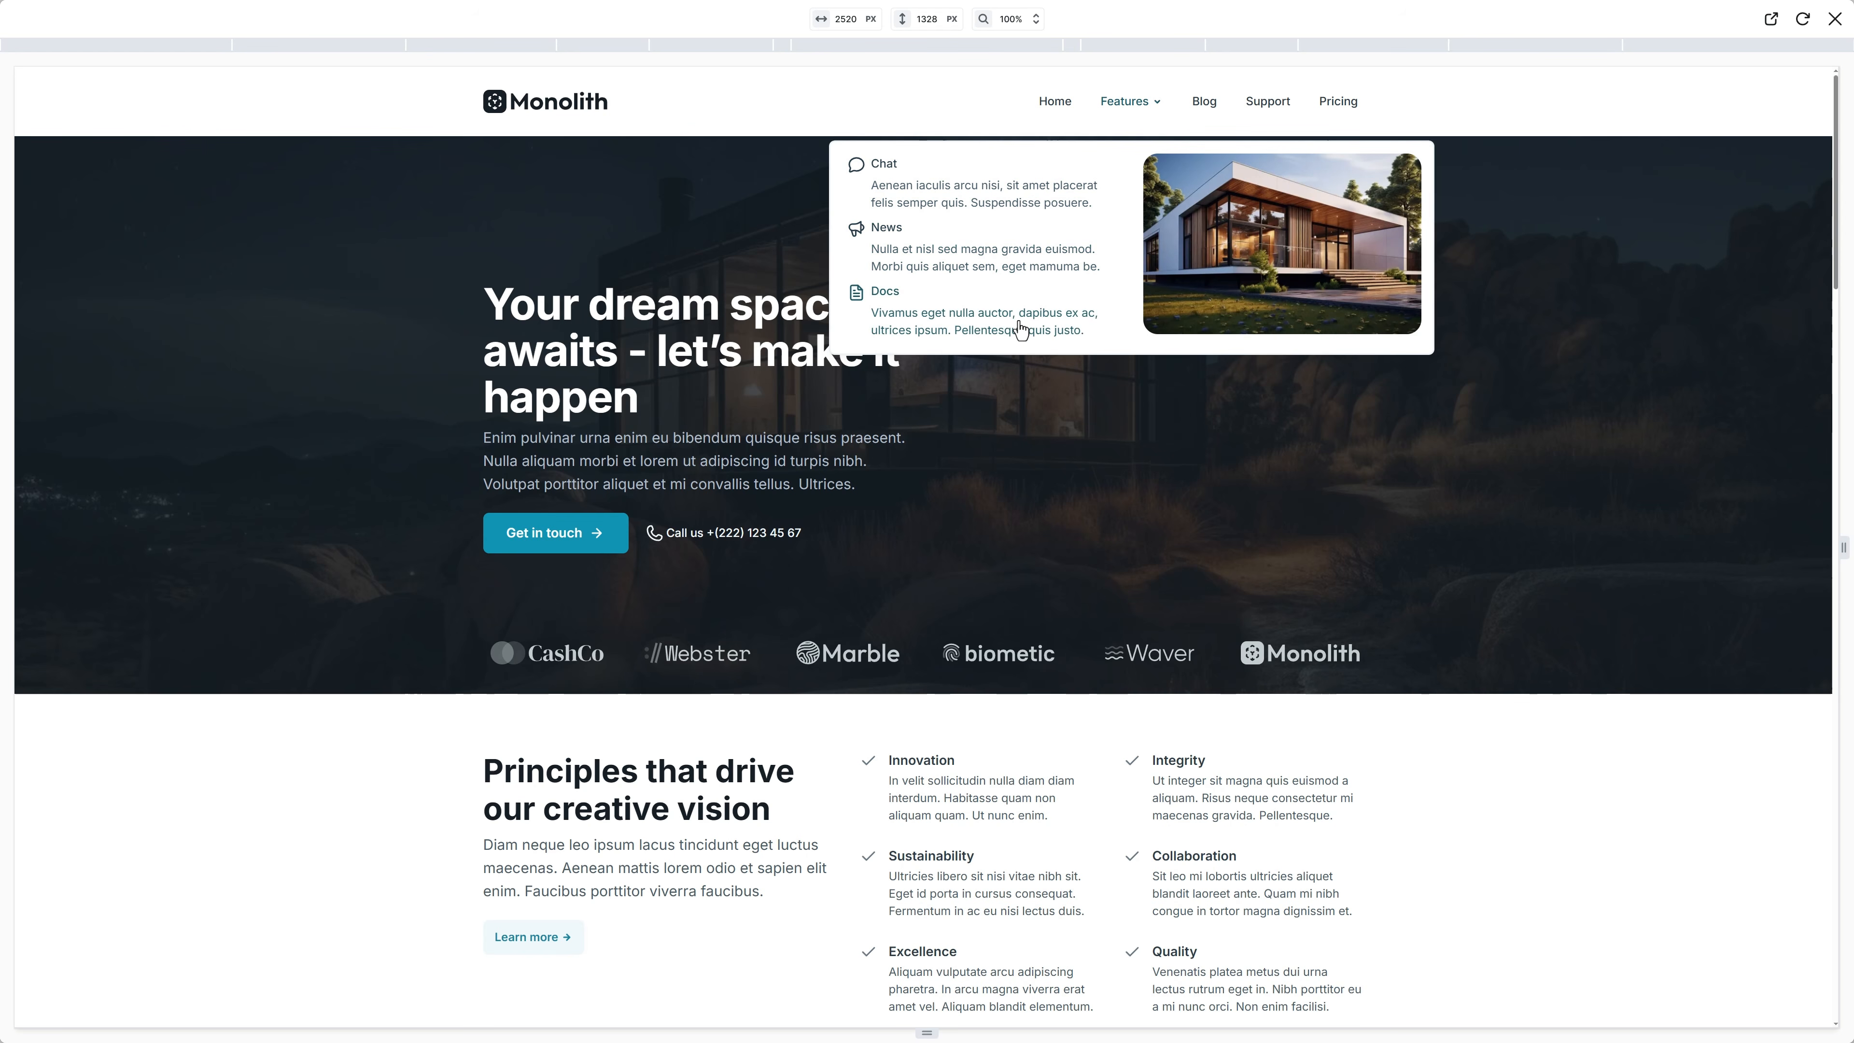
click(967, 46)
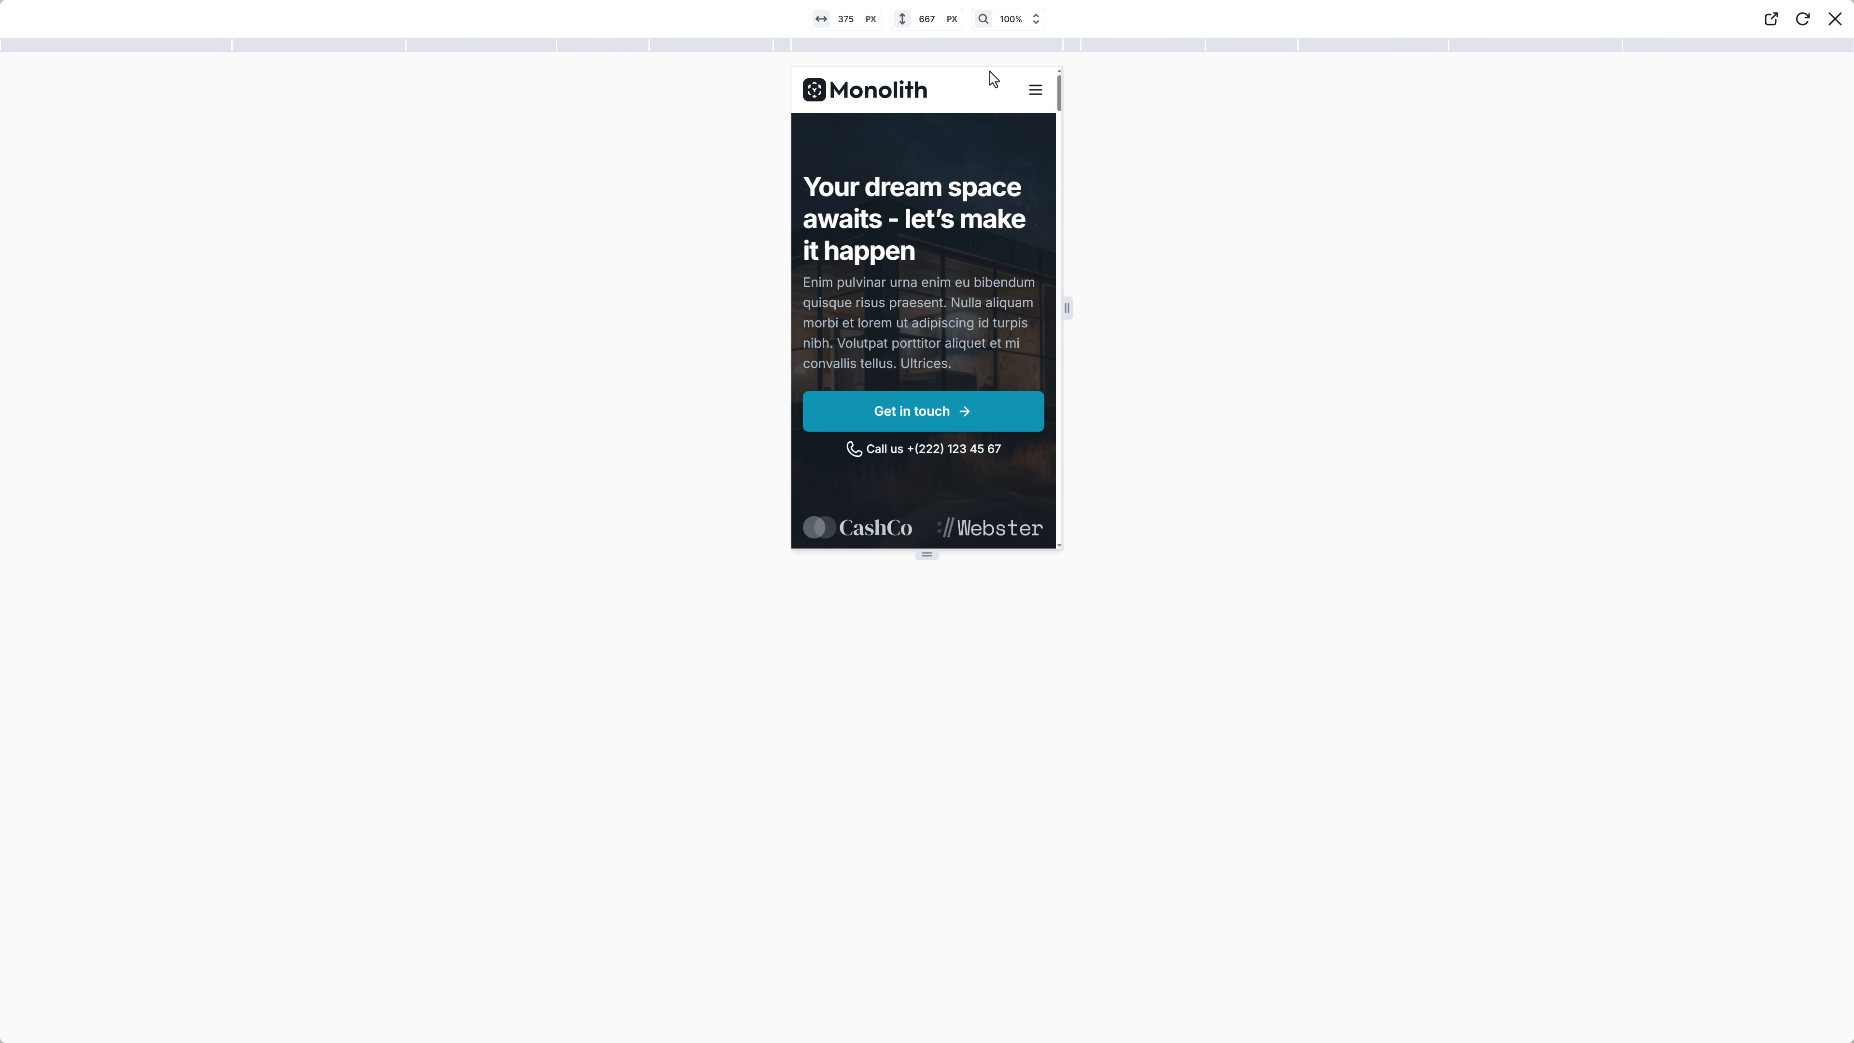
click(1032, 99)
click(856, 159)
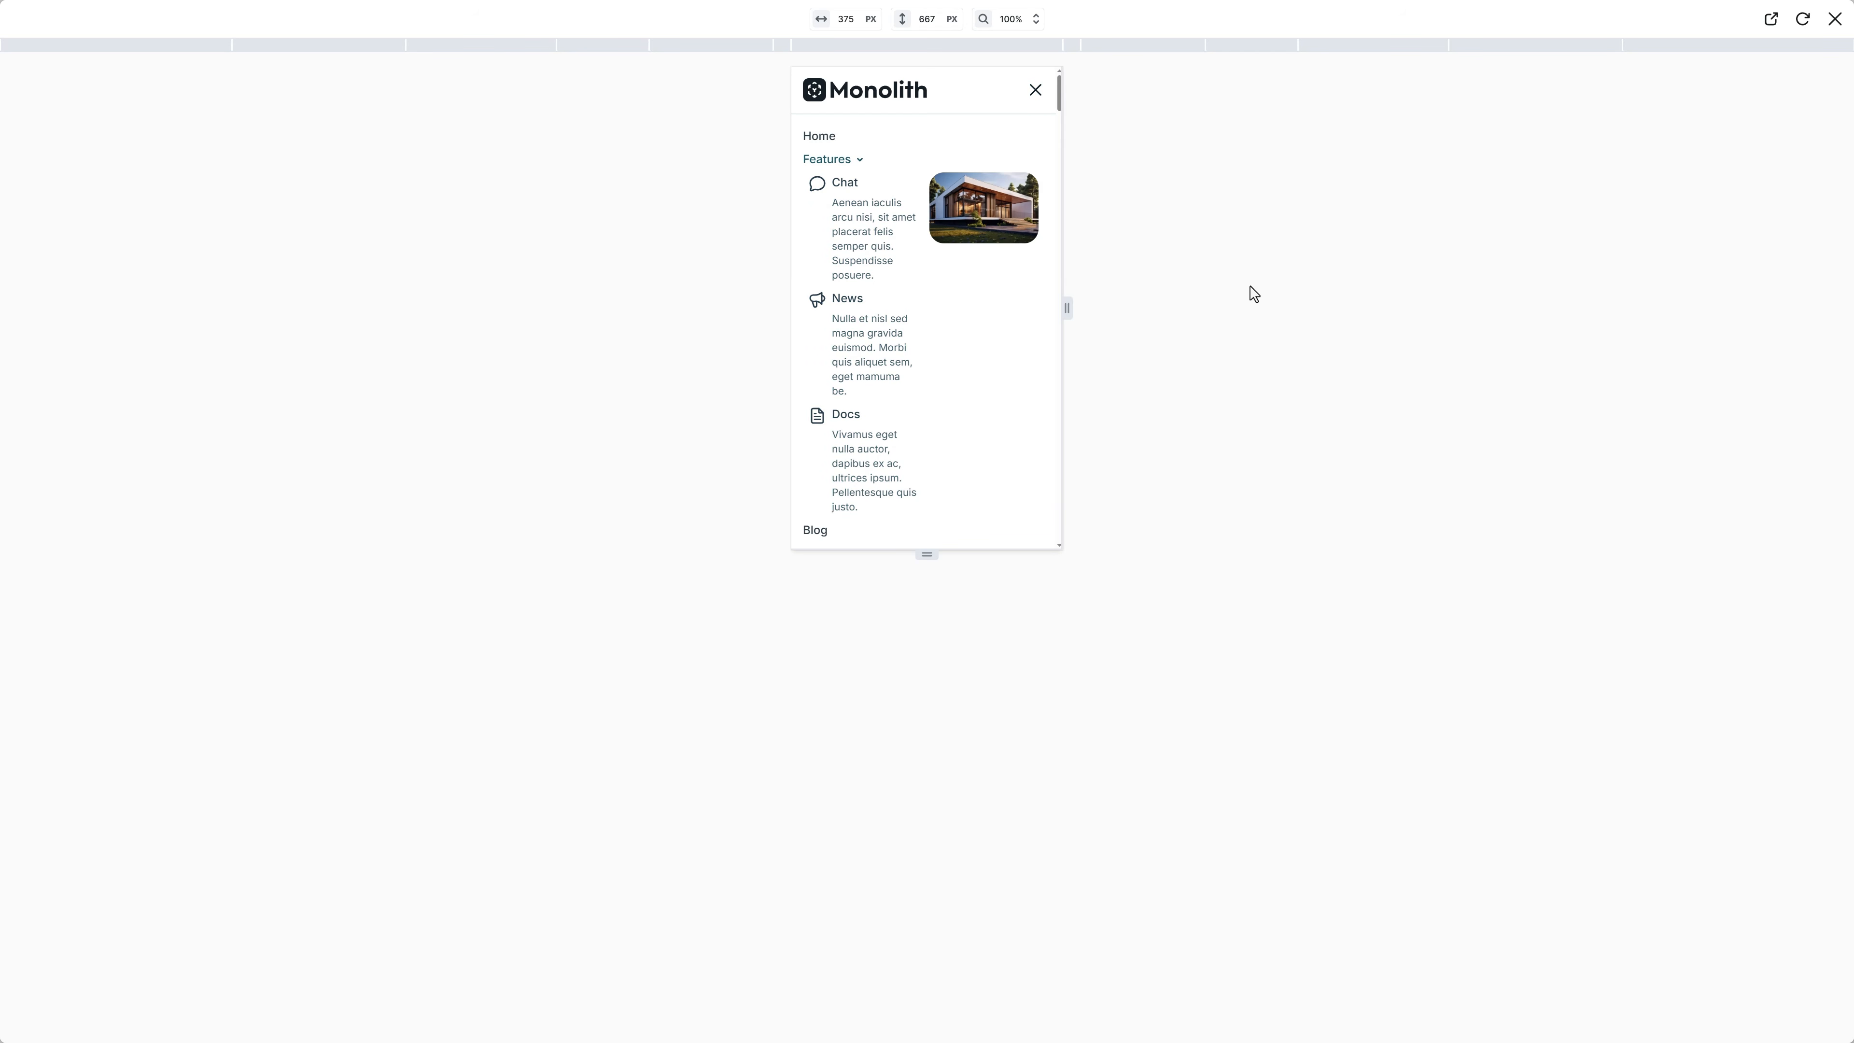
click(1835, 19)
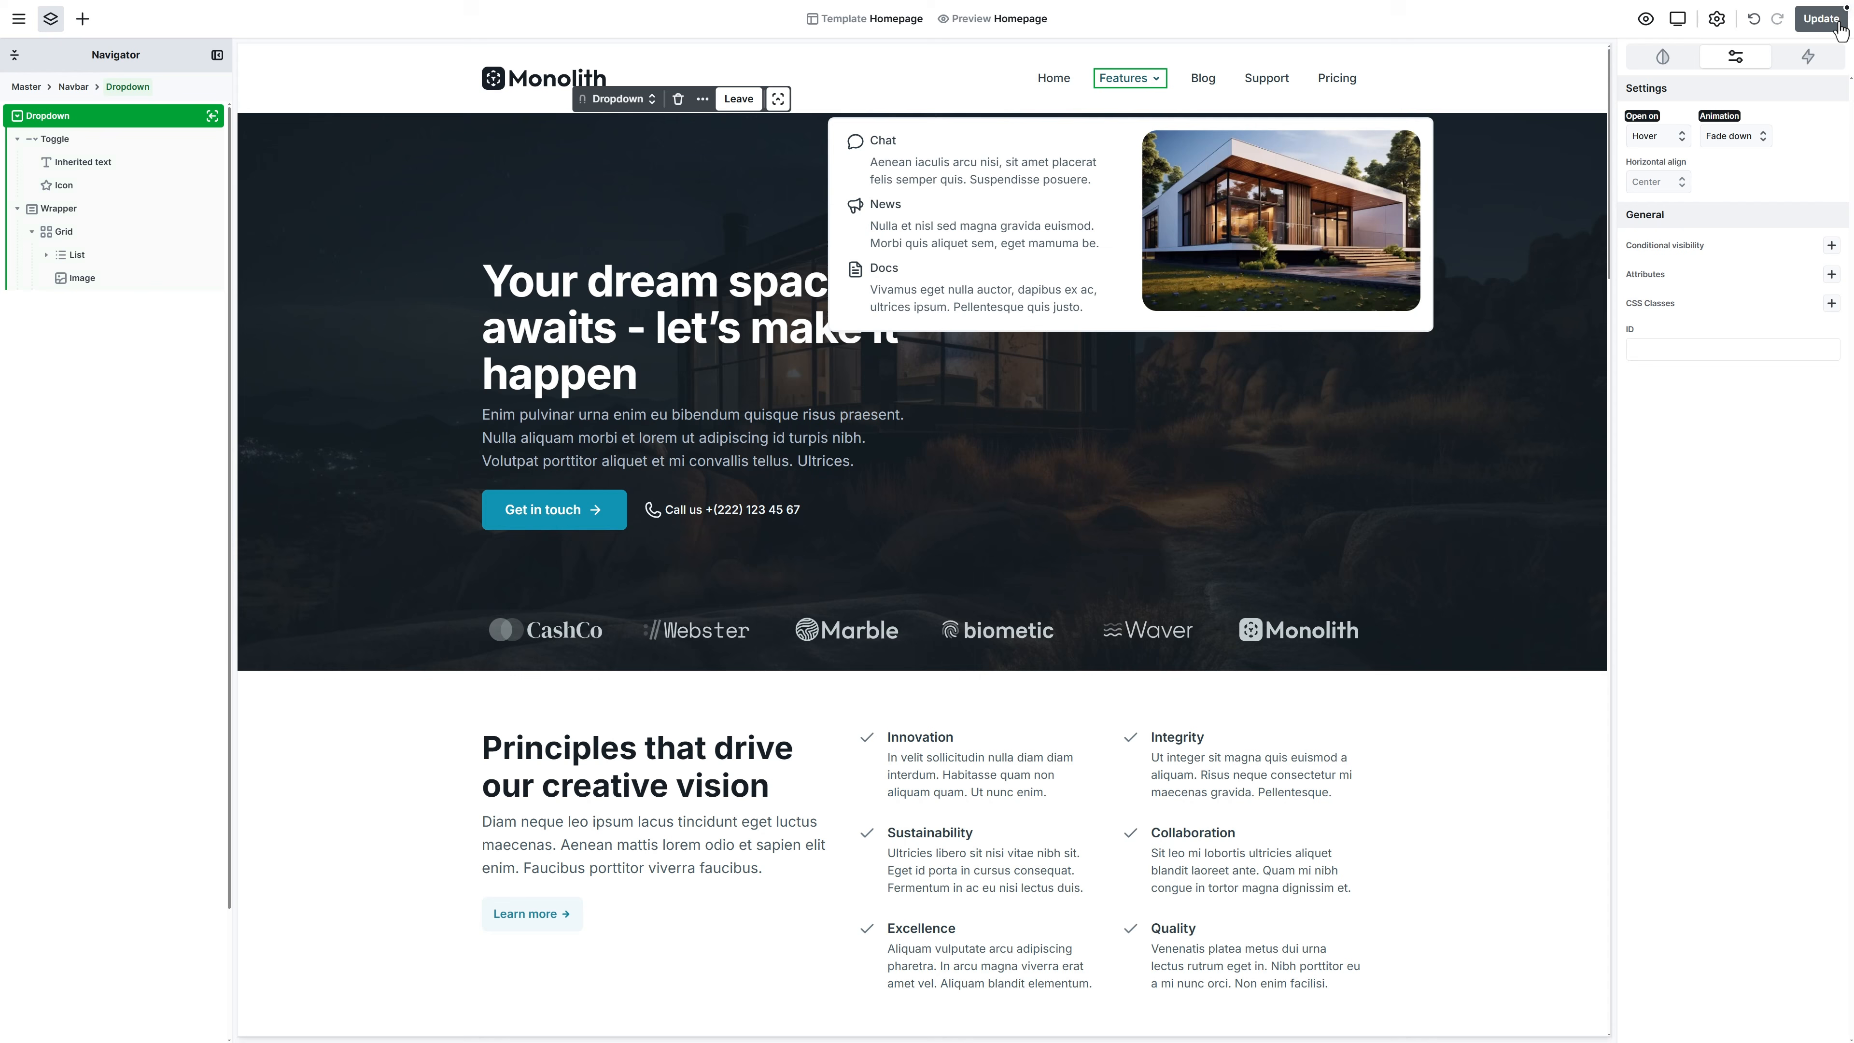
At the Mobile breakpoint, remove the second column from the dropdown's Grid to leave a single 1fr column
click(1677, 19)
click(1653, 140)
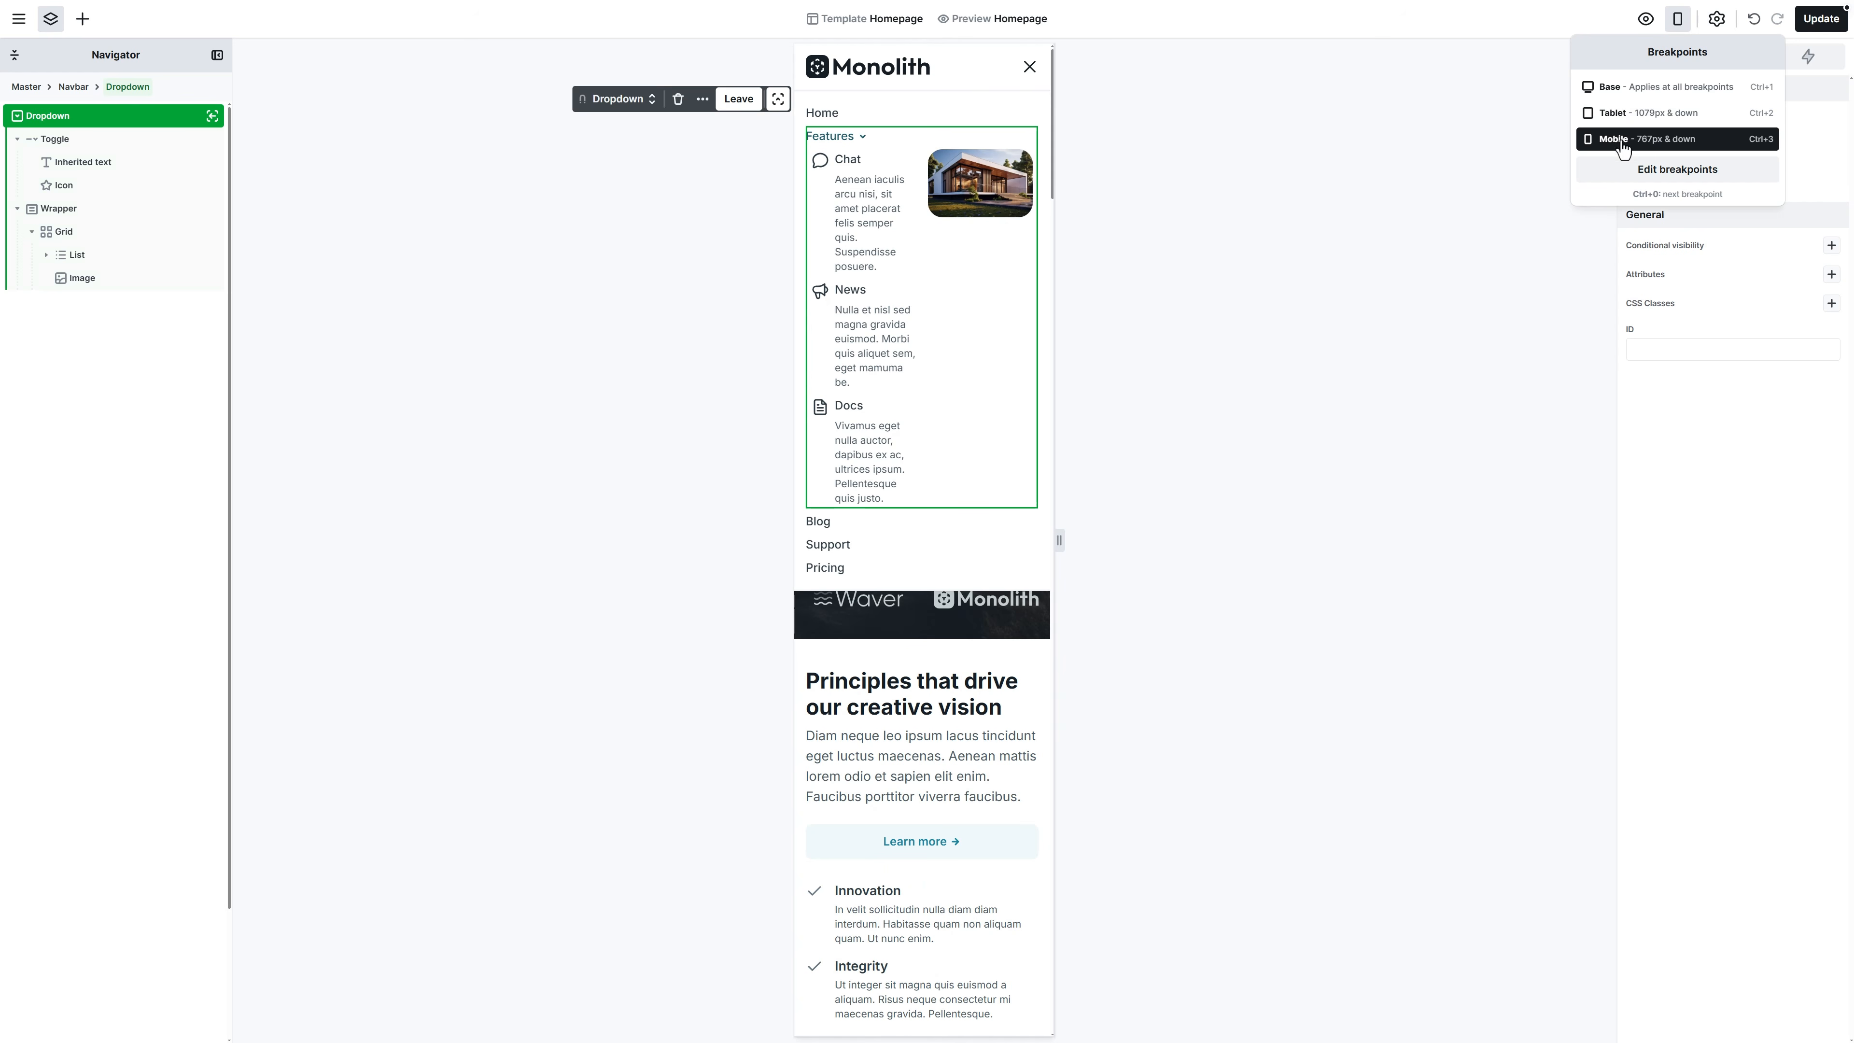
click(996, 315)
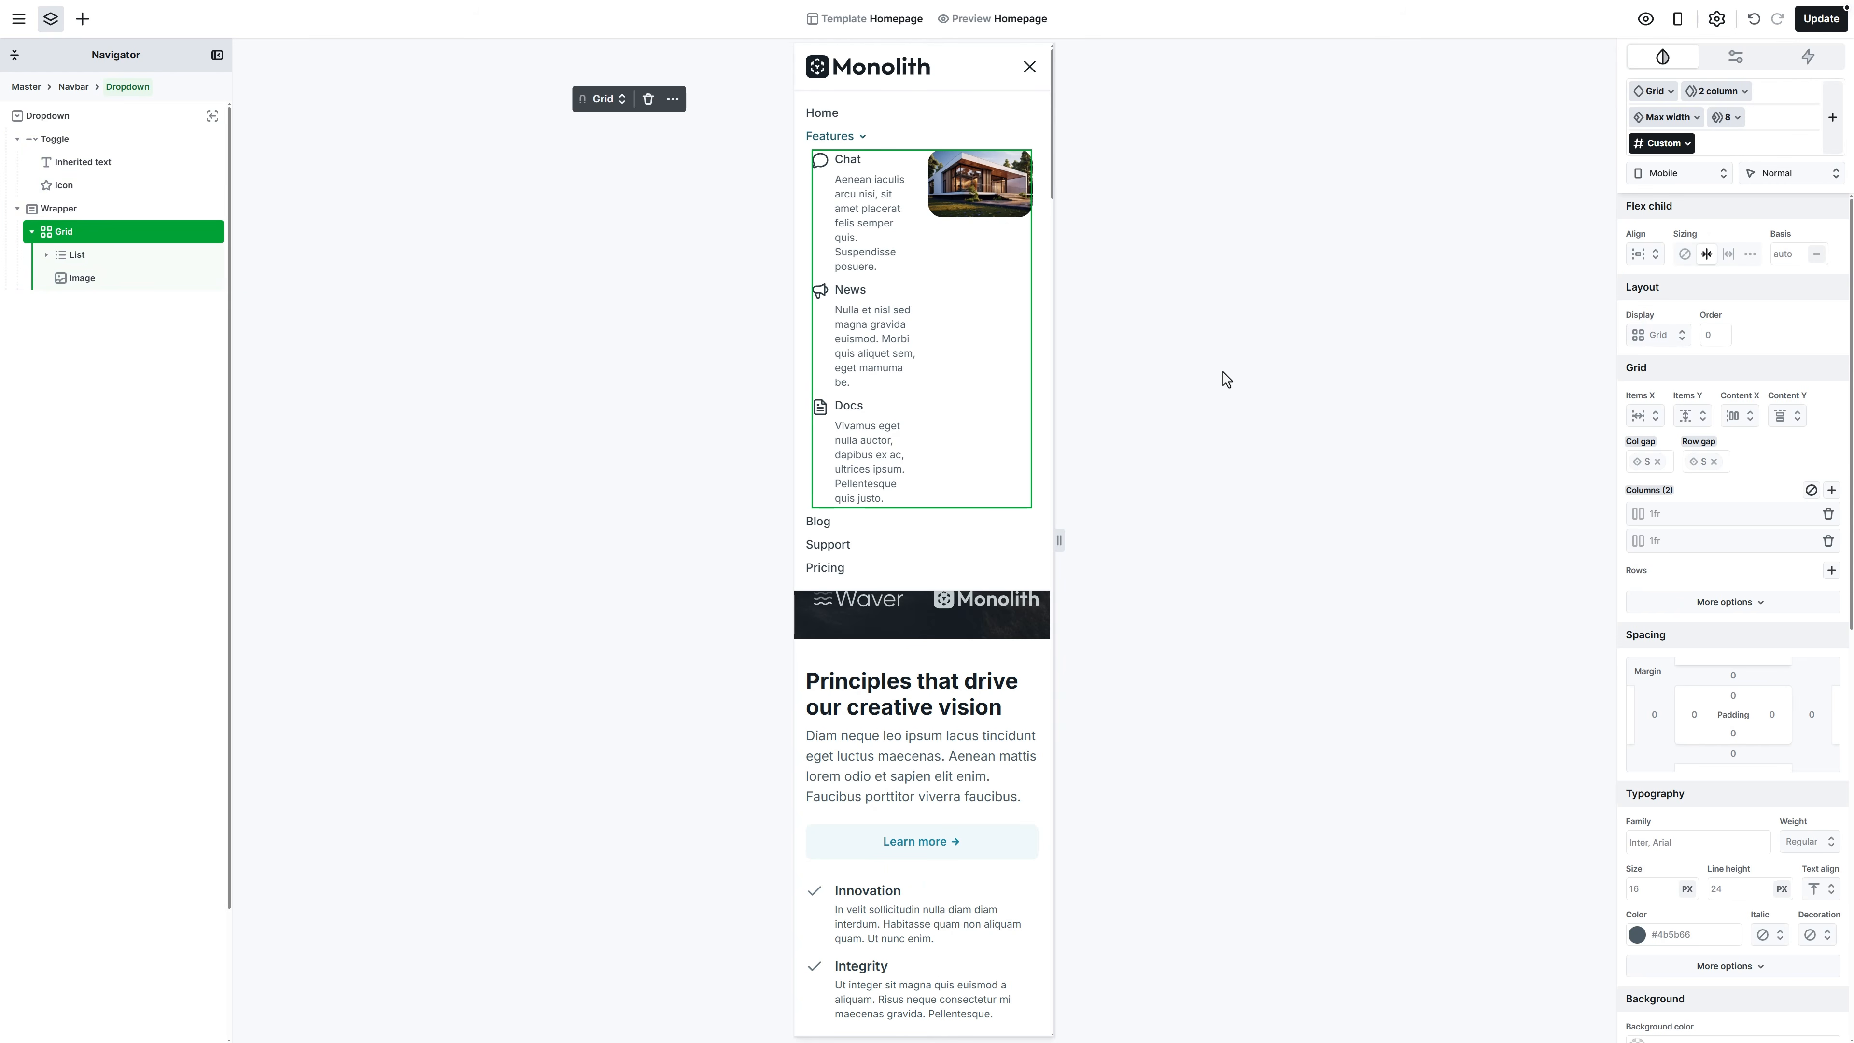
click(1828, 541)
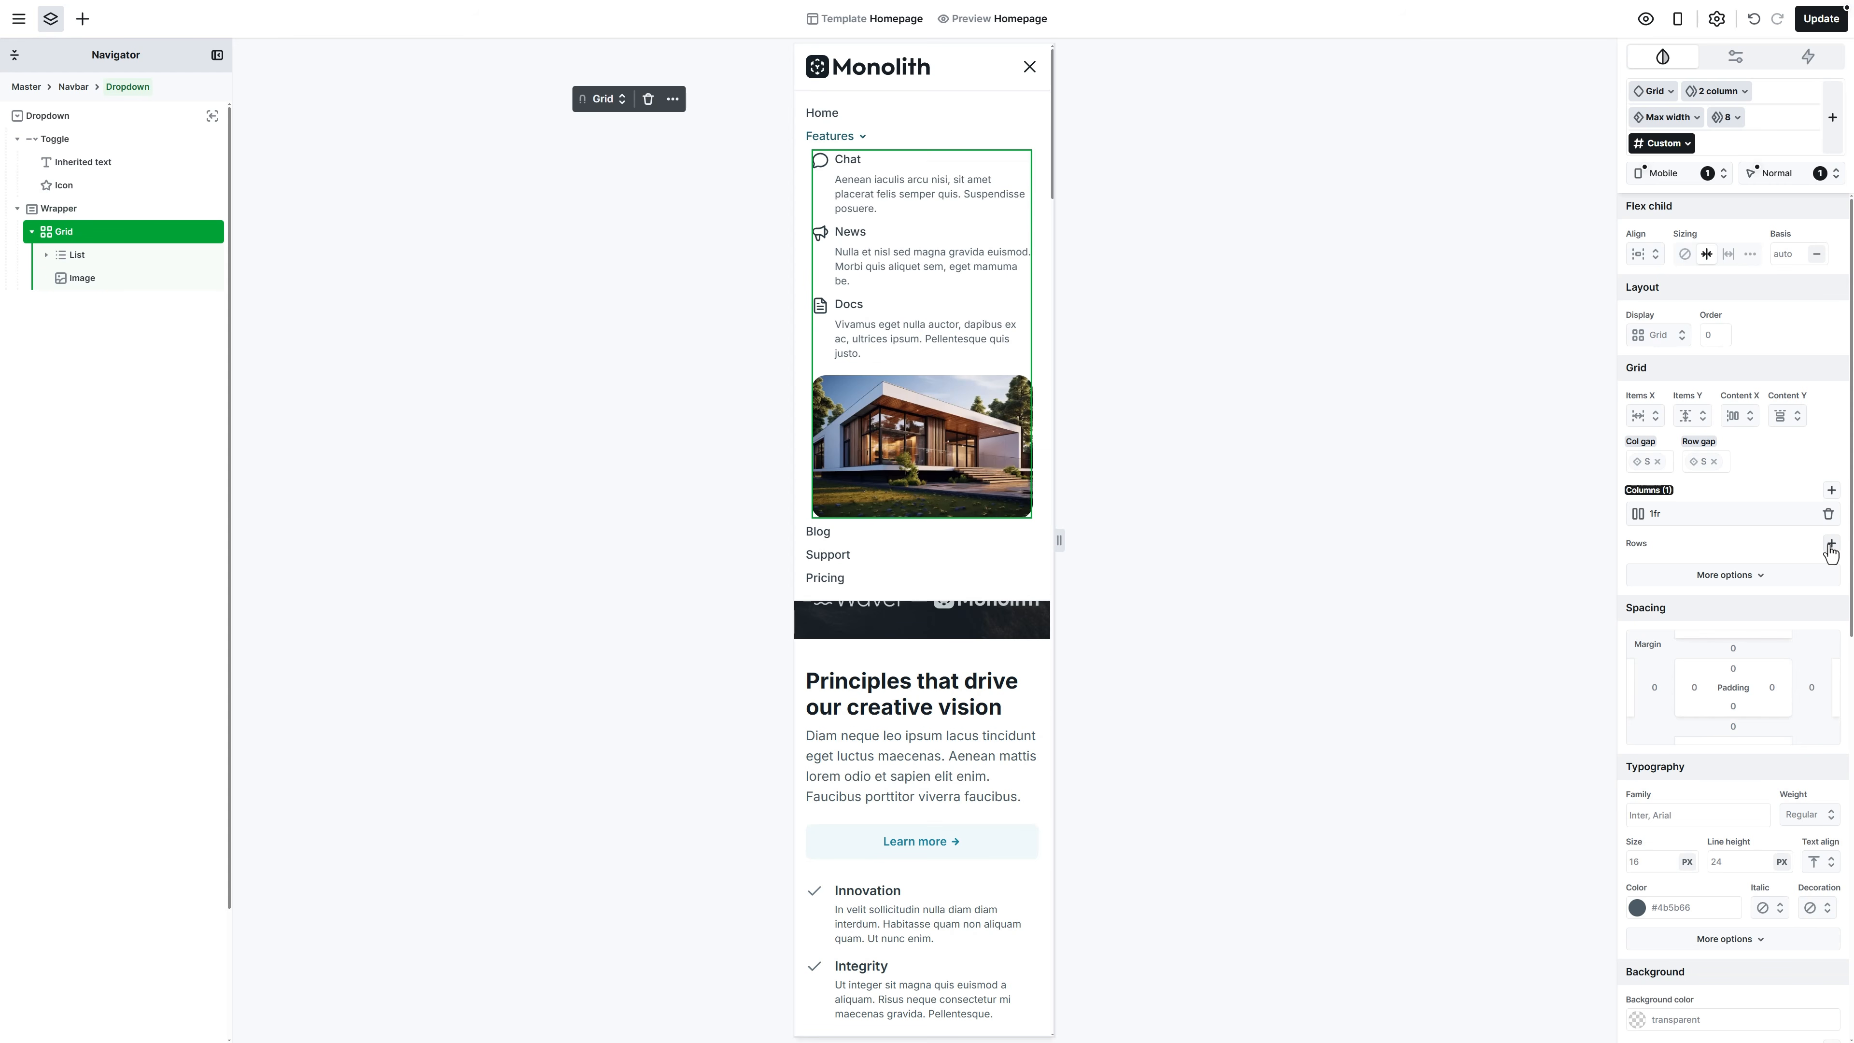
Preview the expanded Features menu at the Mobile S 375 × 667px size and close the preview
click(1646, 18)
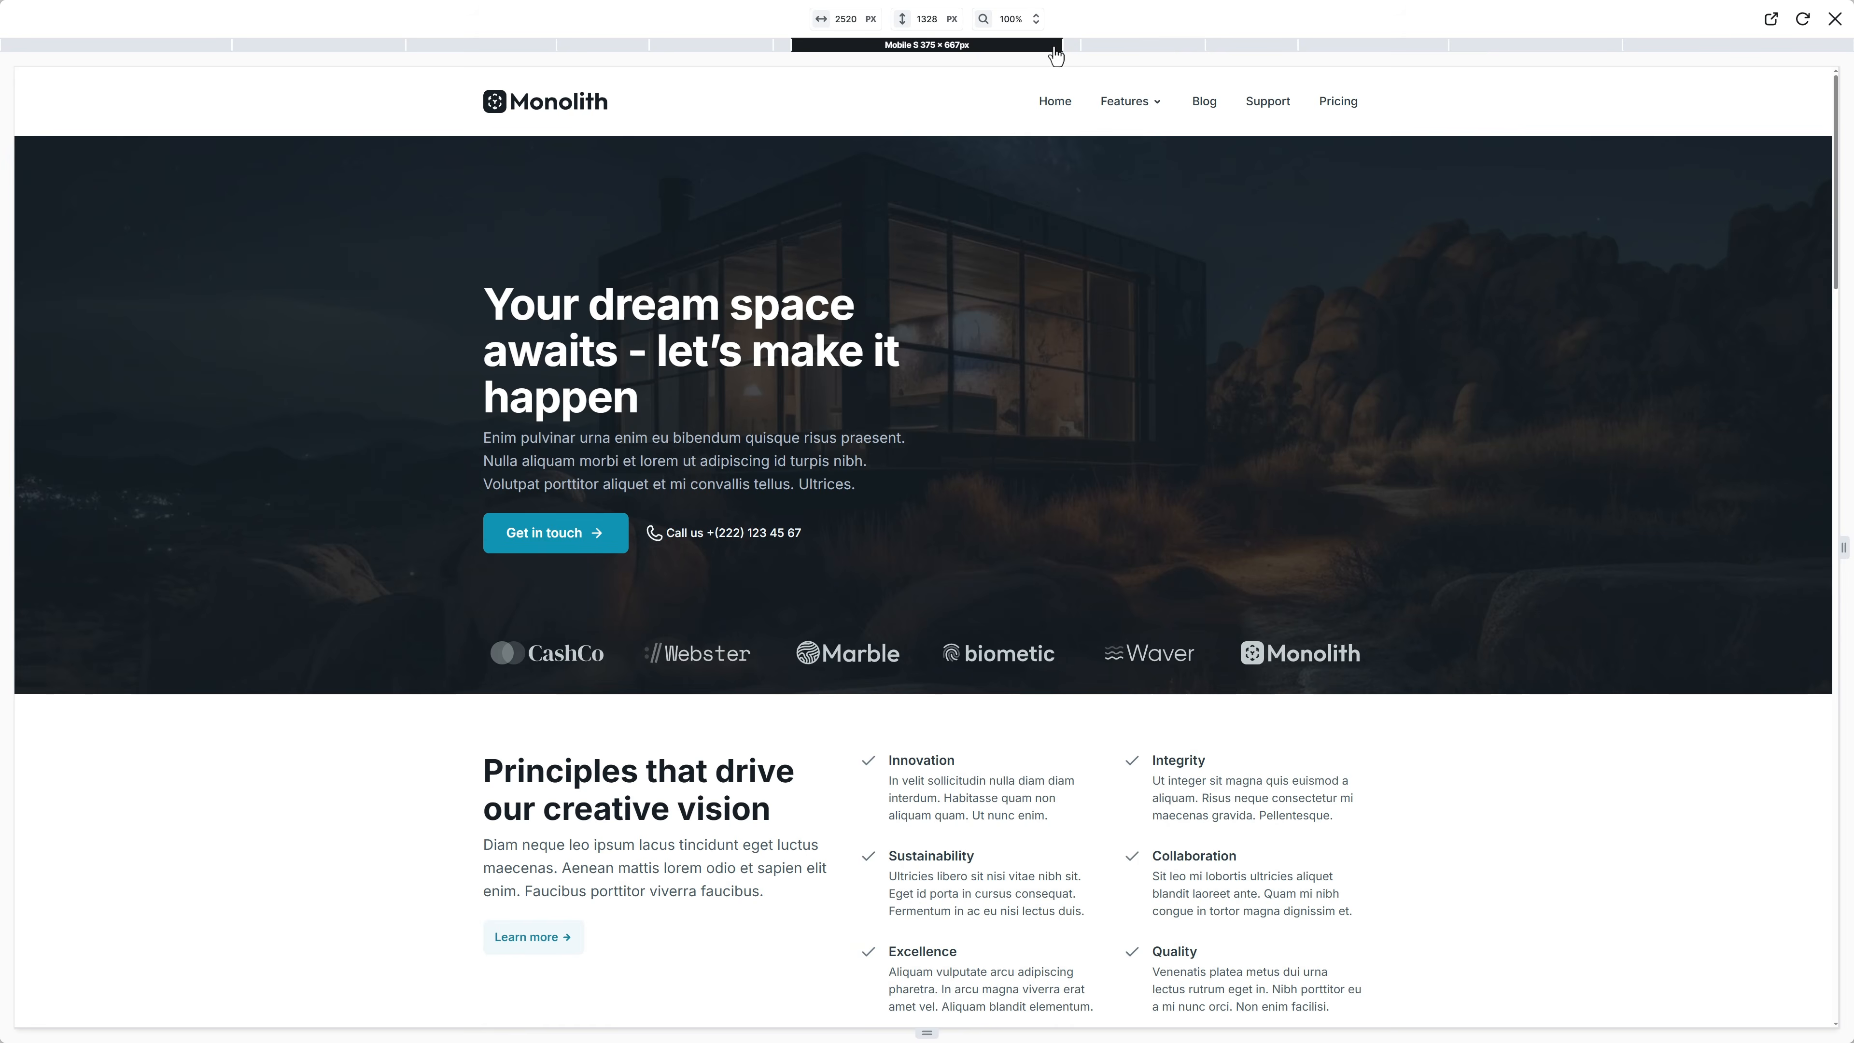
click(1056, 45)
click(1035, 90)
click(859, 161)
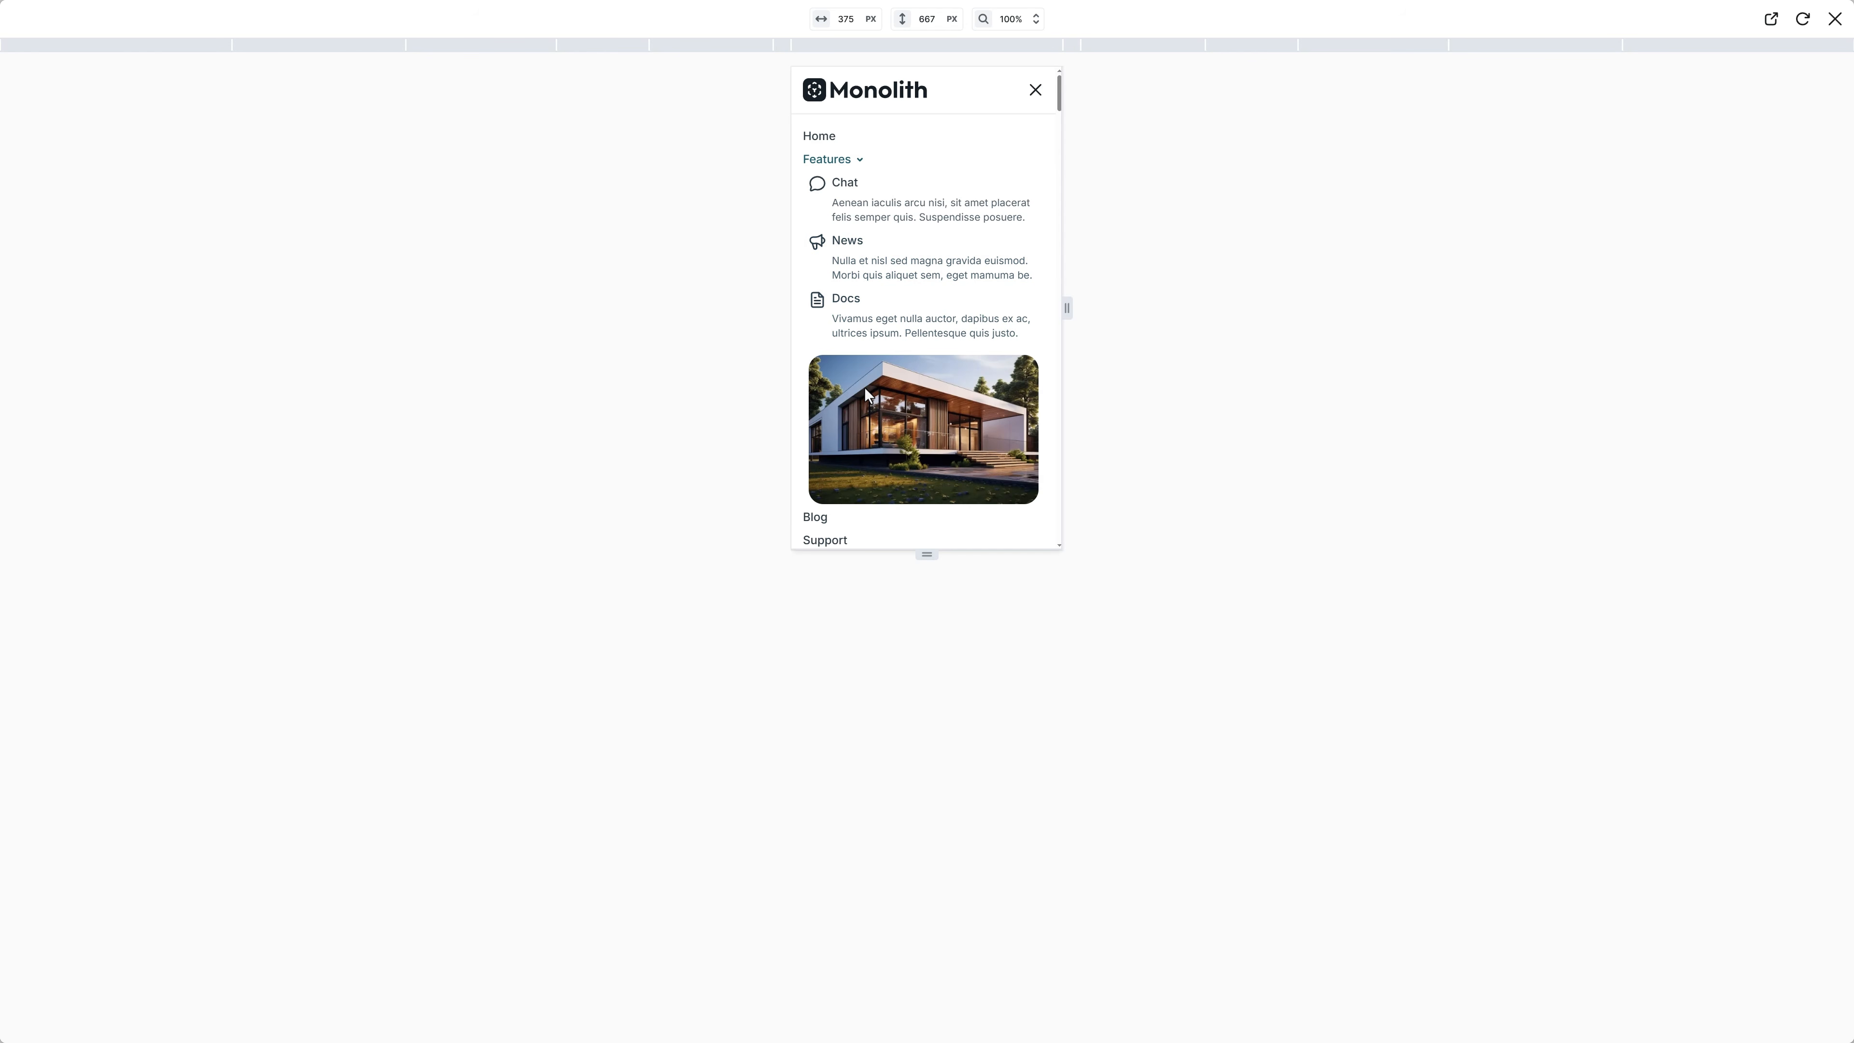
key(Escape)
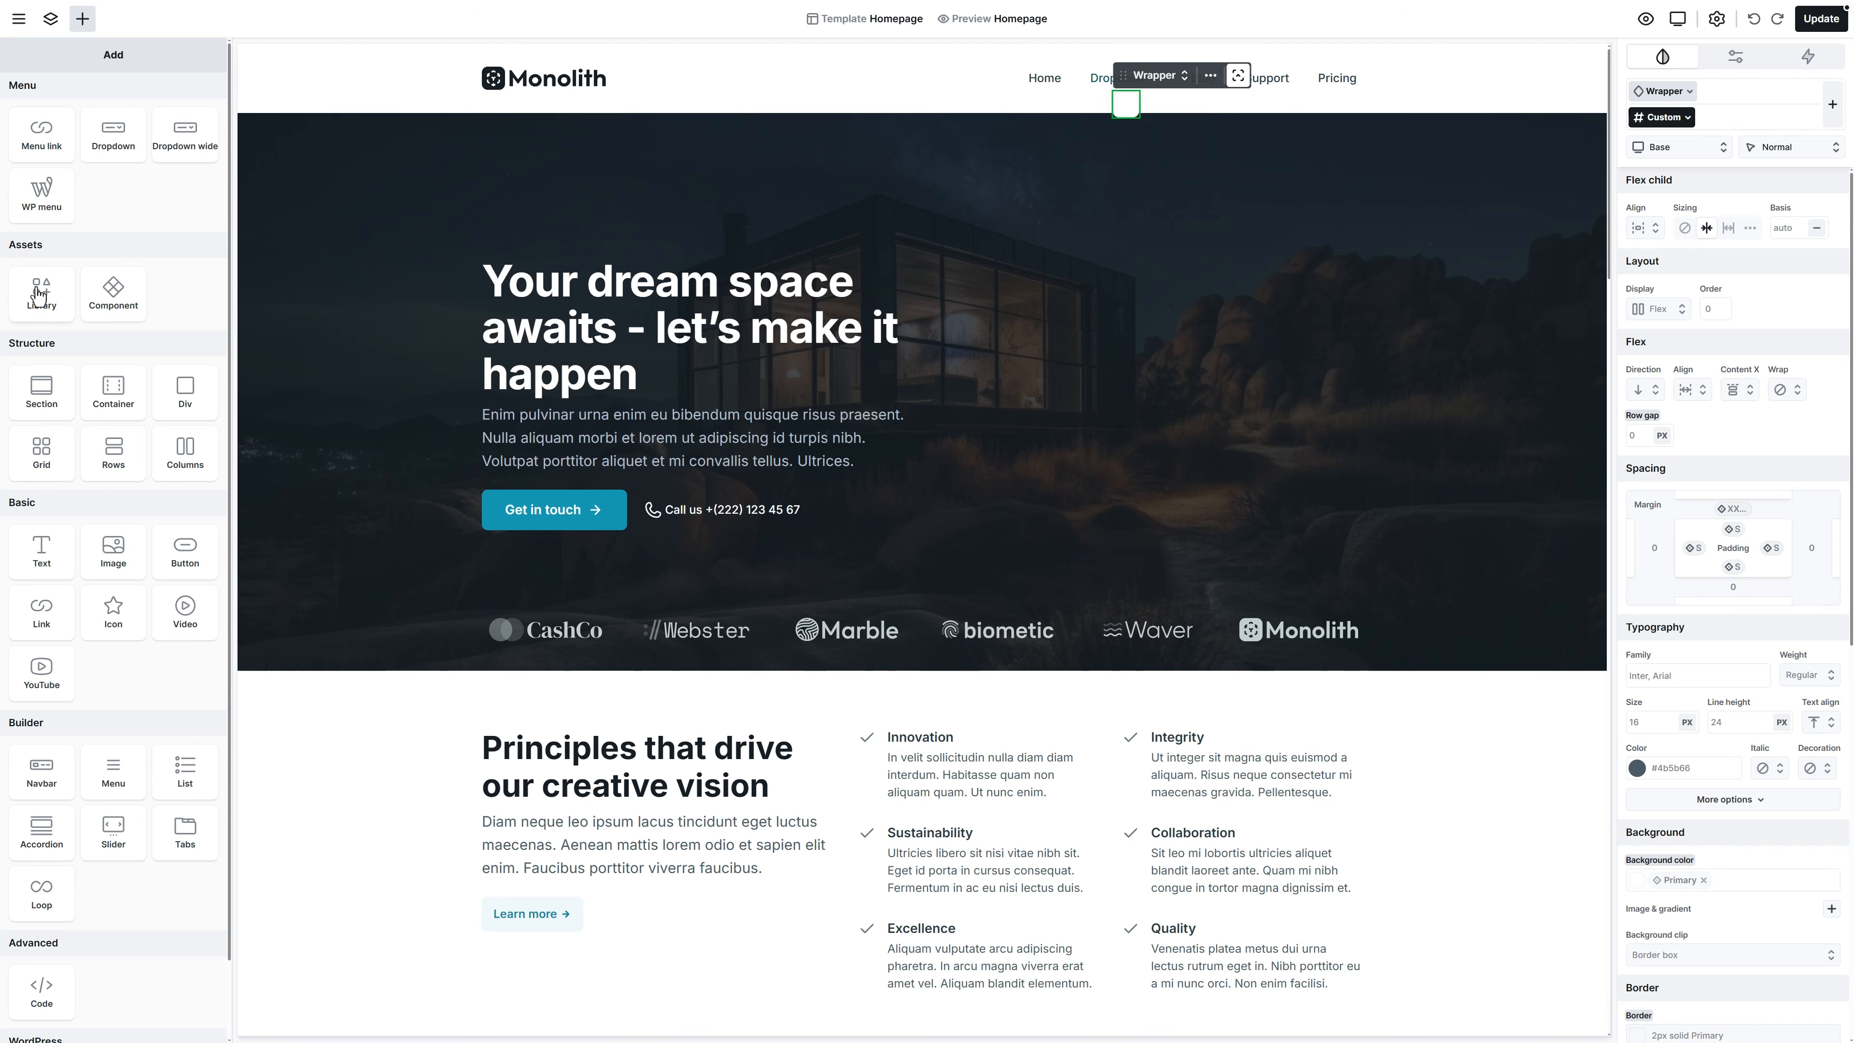
Insert the Megamenu 05 part from the asset library into the empty dropdown's Wrapper
click(40, 295)
click(210, 210)
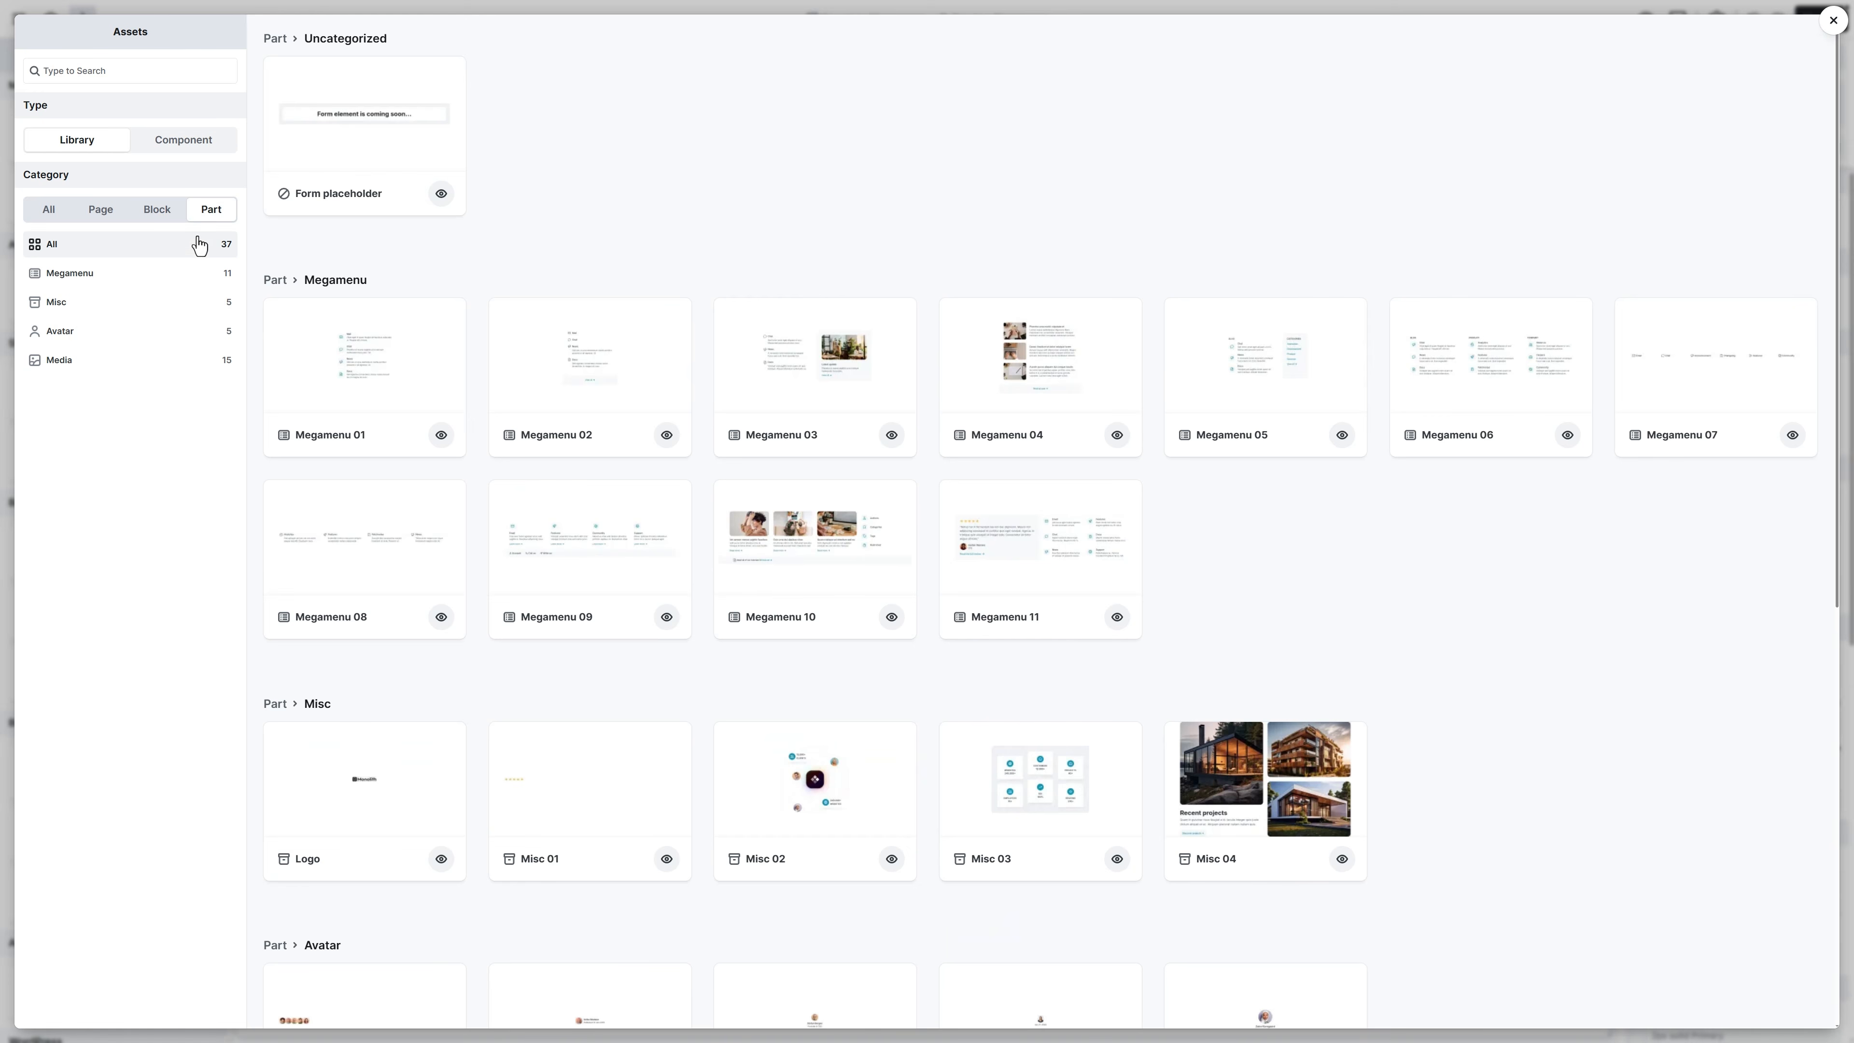
click(183, 276)
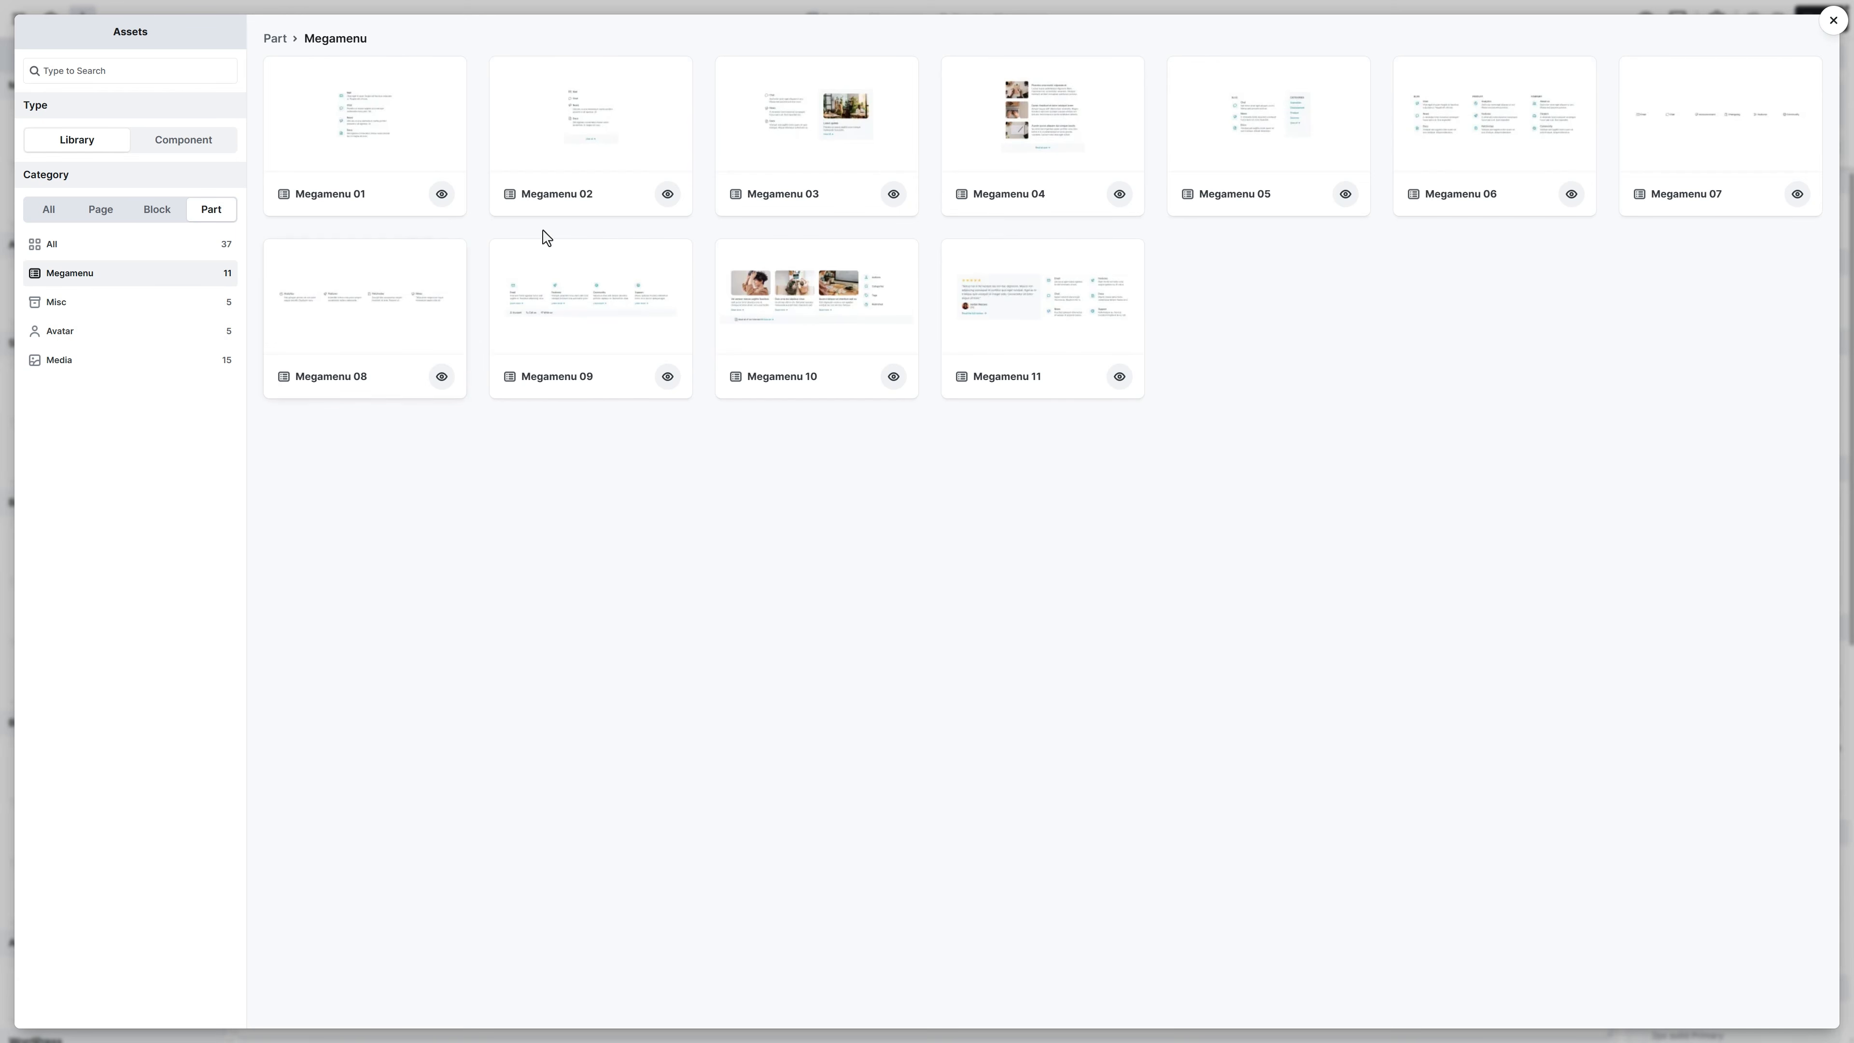
click(1235, 152)
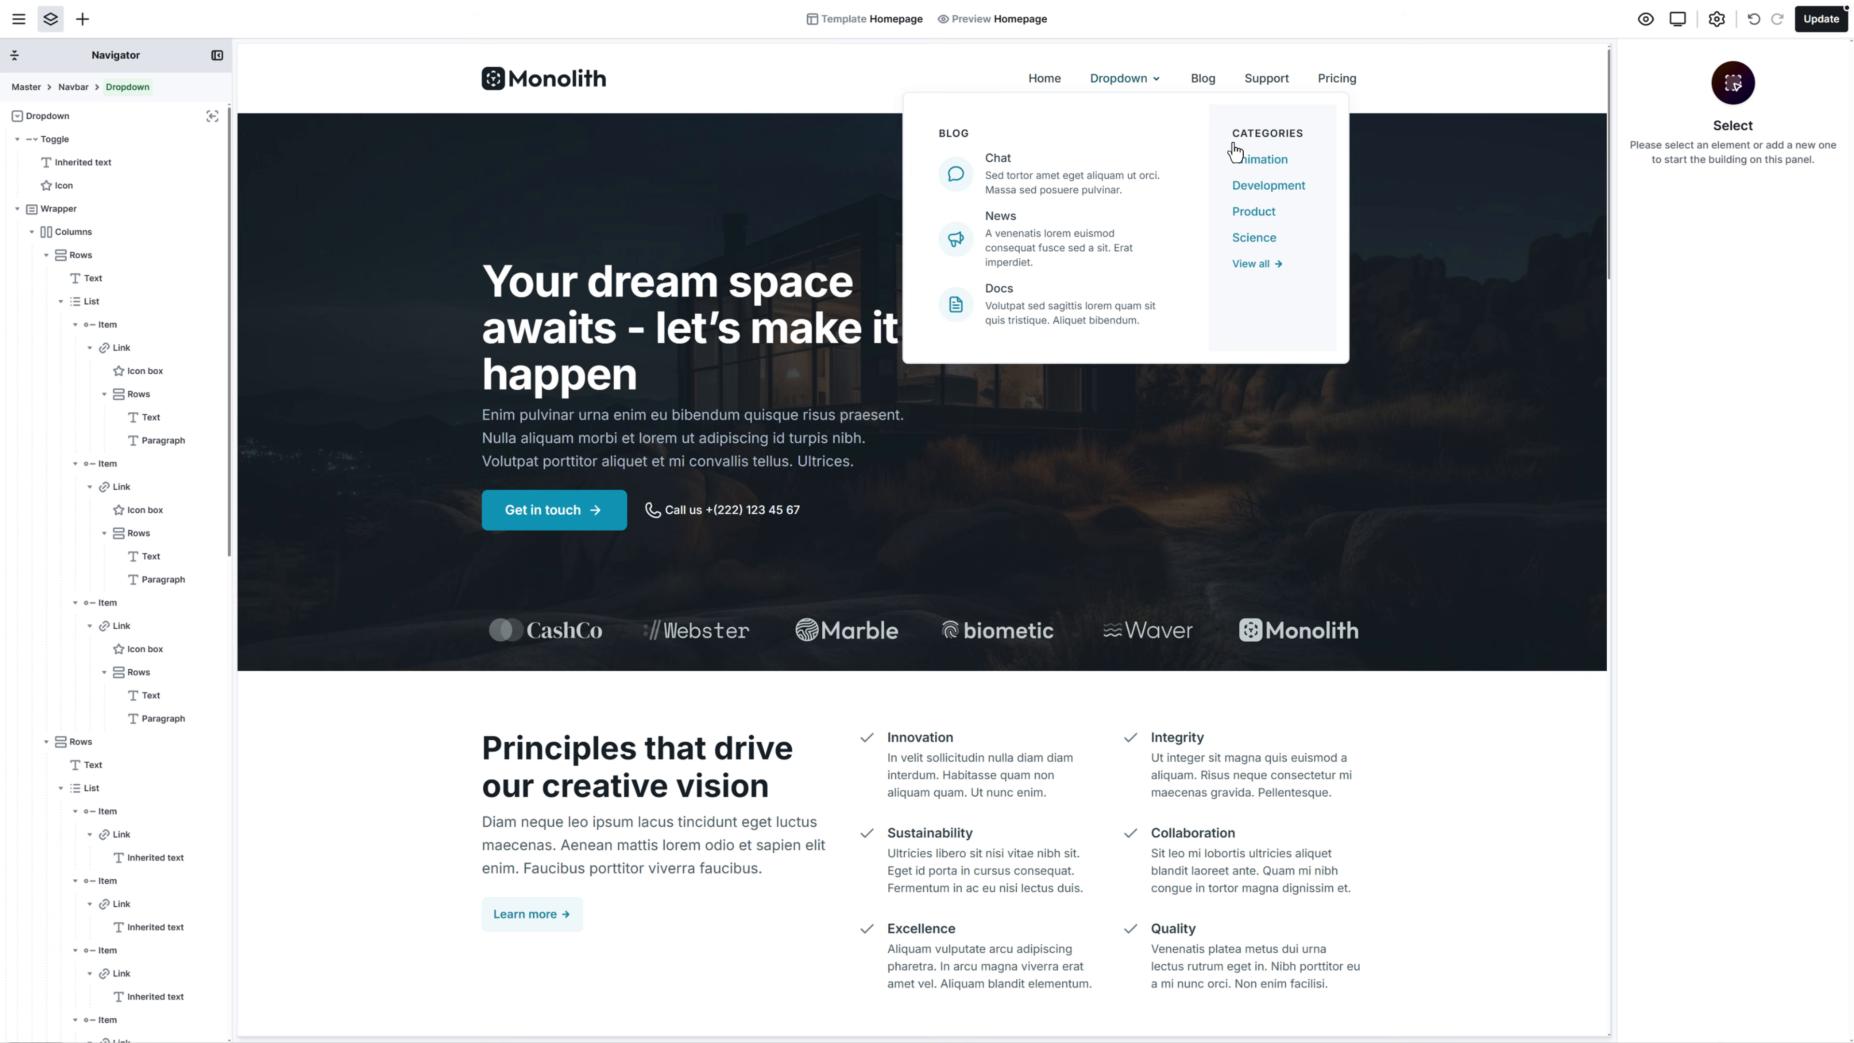